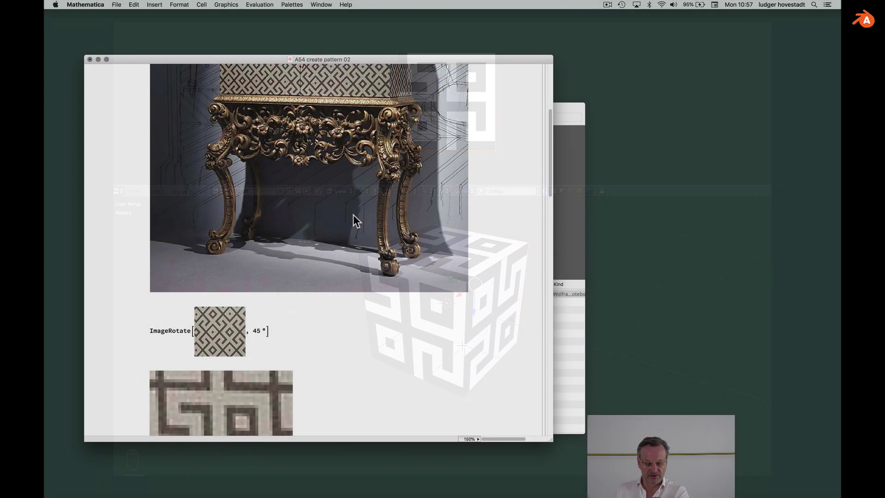
pyautogui.scroll(10, 353, 215)
pyautogui.scroll(-15, 353, 214)
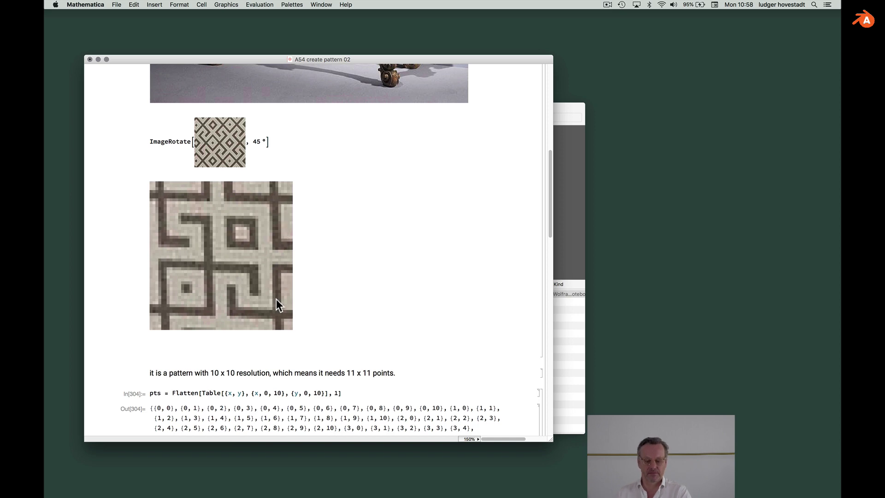
# Re-evaluate the pts cell to recompute the 11 x 11 list of grid points
pyautogui.scroll(-4, 275, 299)
pyautogui.click(347, 302)
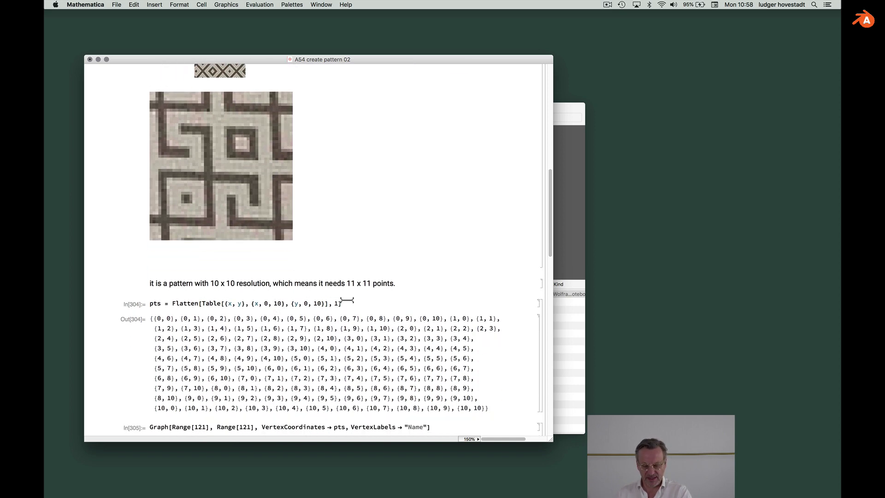
pyautogui.hotkey('shift', 'Return')
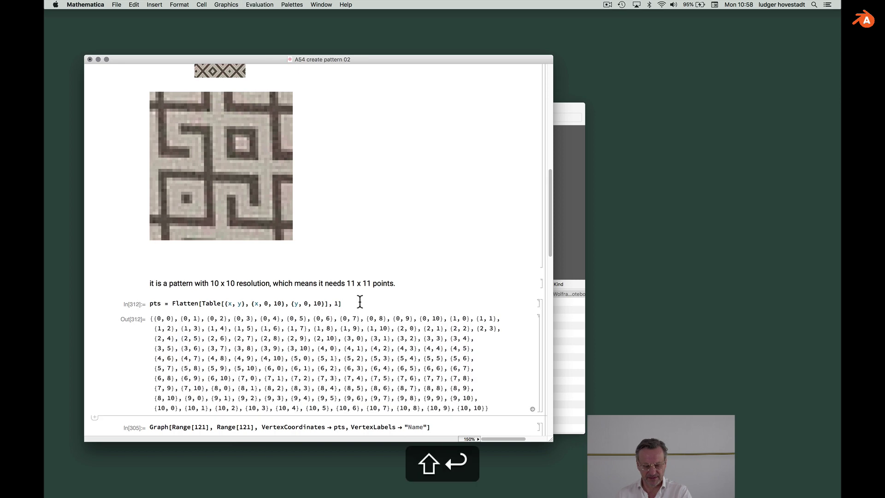
pyautogui.scroll(-4, 337, 304)
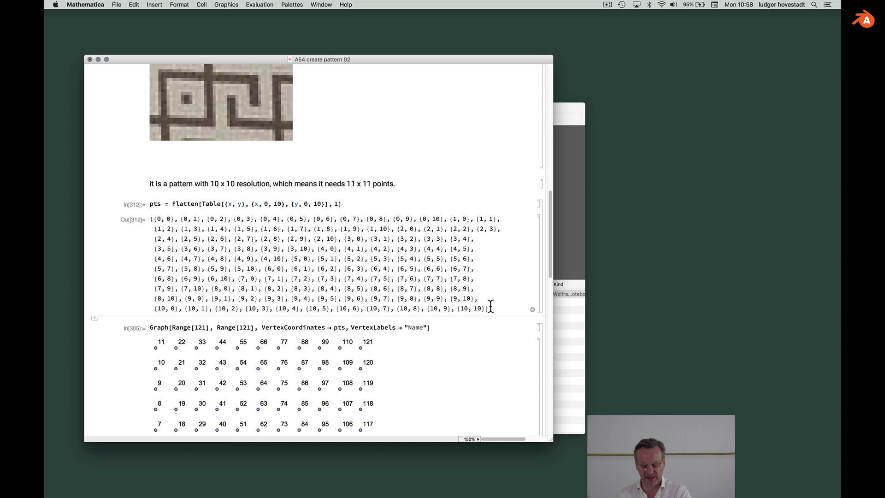
# Re-run the Graph cell to redraw the 121 numbered vertices, then scroll through the output
pyautogui.scroll(-3, 489, 304)
pyautogui.click(441, 248)
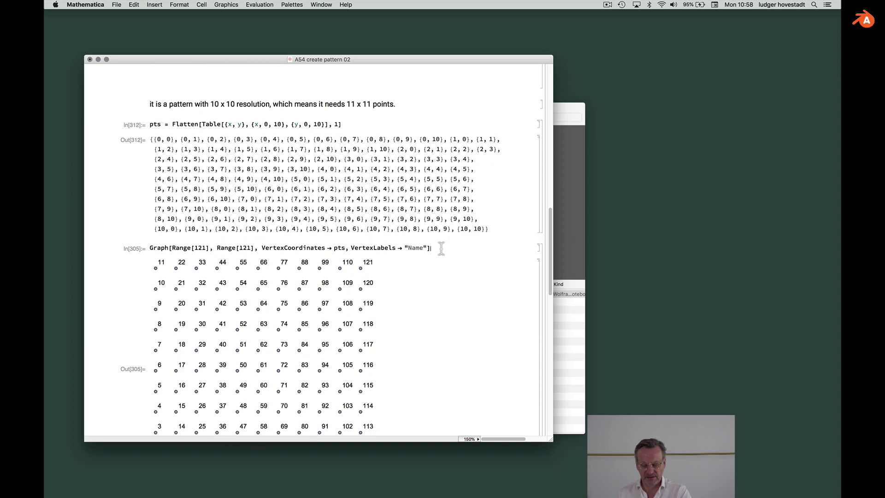
pyautogui.hotkey('shift', 'Return')
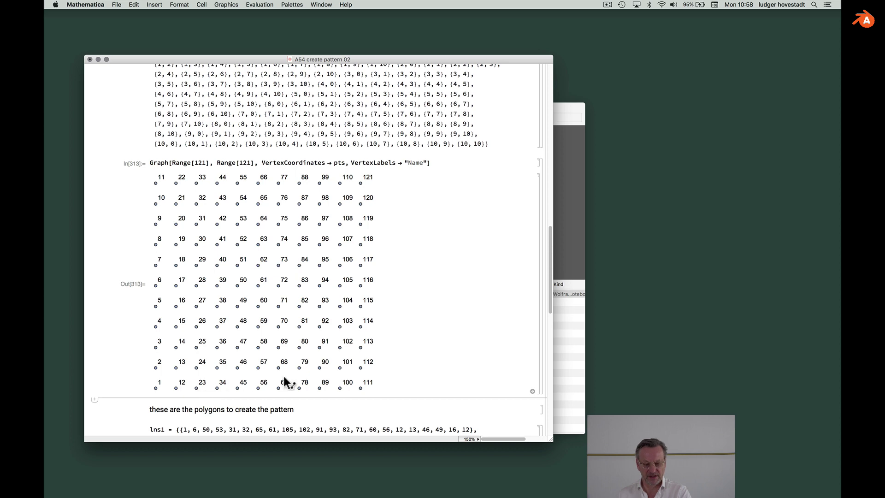
pyautogui.scroll(5, 295, 184)
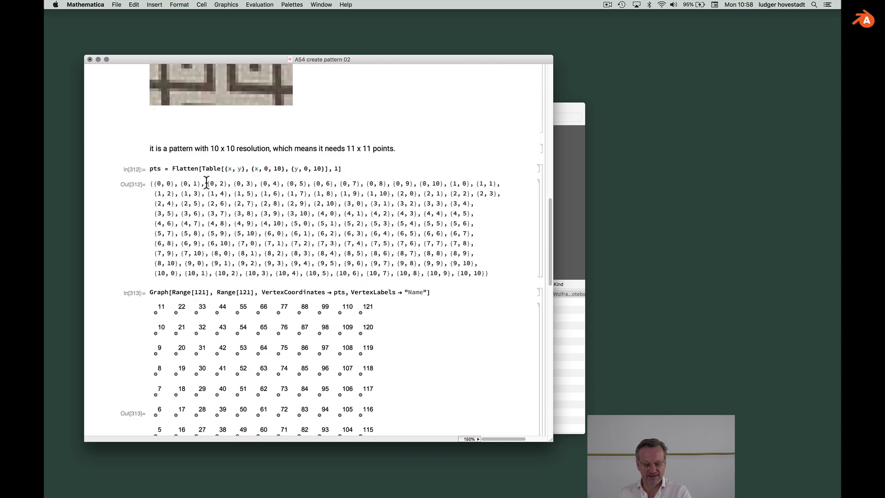
pyautogui.scroll(-1, 282, 267)
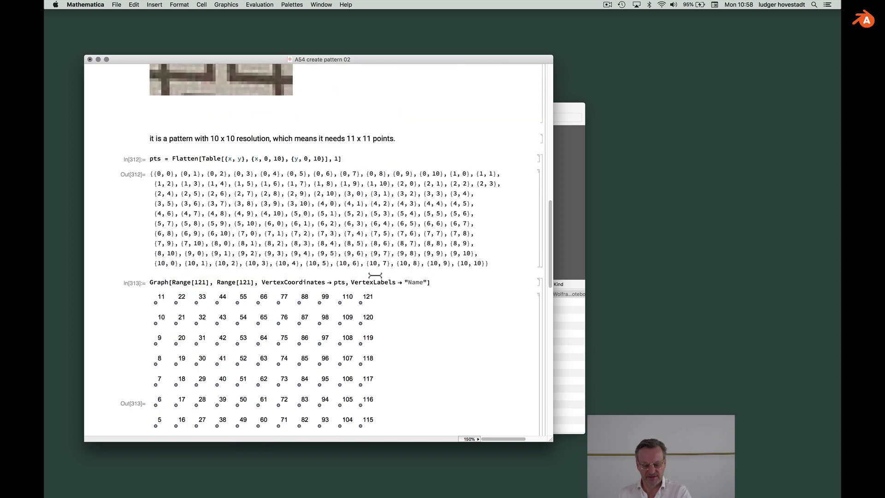
pyautogui.scroll(-4, 376, 275)
pyautogui.scroll(-1, 387, 370)
pyautogui.scroll(-1, 387, 370)
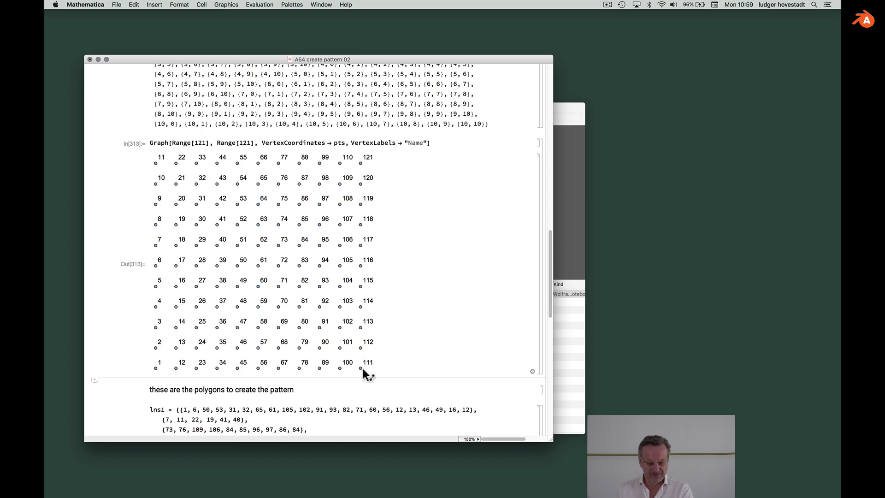
# Evaluate the lns1 polygons cell to draw the meander pattern image
pyautogui.scroll(-3, 363, 369)
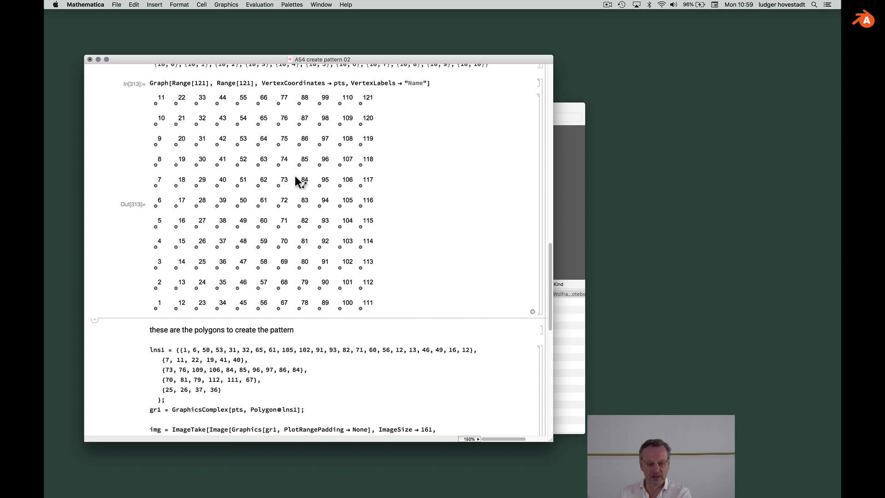
pyautogui.scroll(-2, 297, 180)
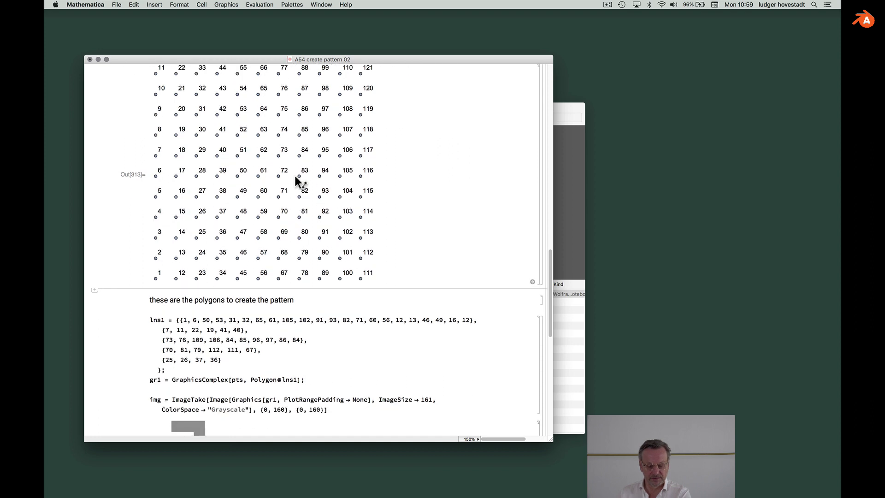
pyautogui.click(240, 360)
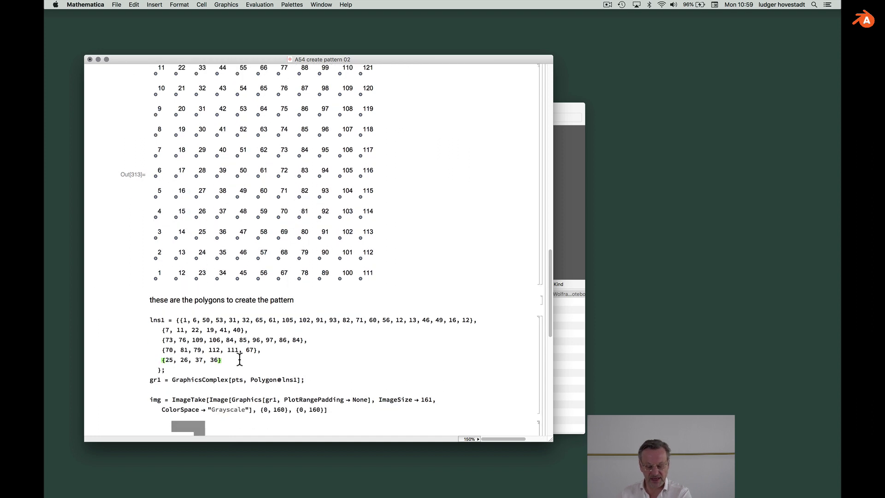
pyautogui.hotkey('shift', 'Return')
pyautogui.scroll(-2, 239, 358)
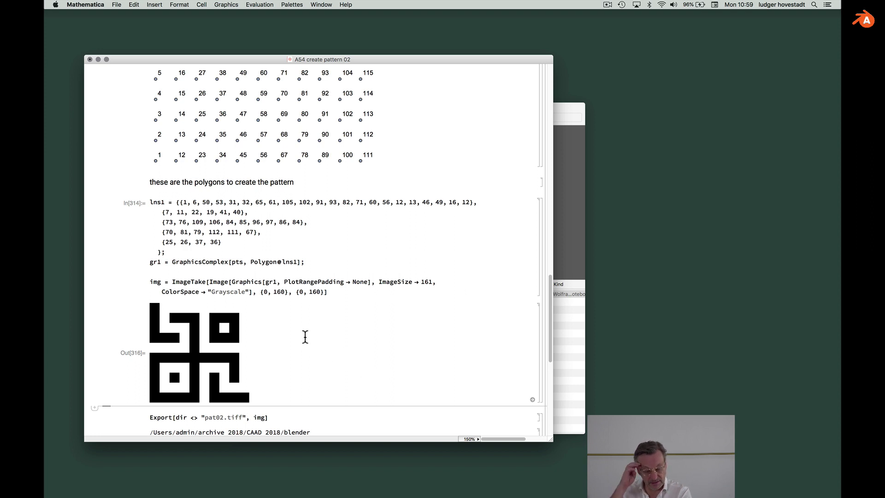
# Change both ImageTake crop bounds to 320 and ImageSize to 321, then re-render the pattern
pyautogui.click(281, 291)
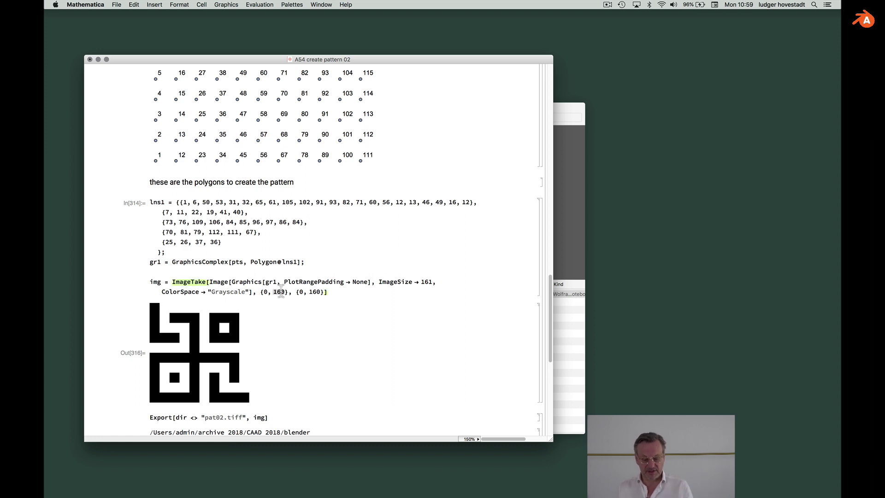
pyautogui.write('320')
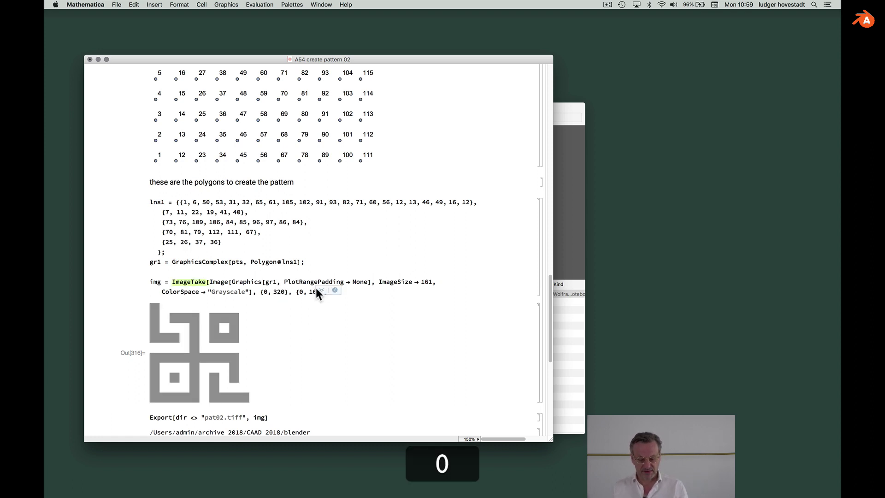
pyautogui.doubleClick(316, 291)
pyautogui.write('320')
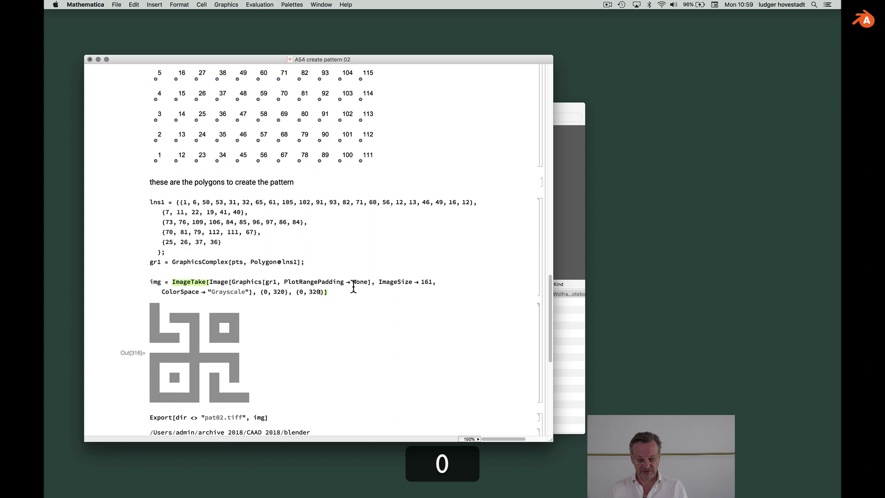
pyautogui.doubleClick(427, 281)
pyautogui.press('BackSpace')
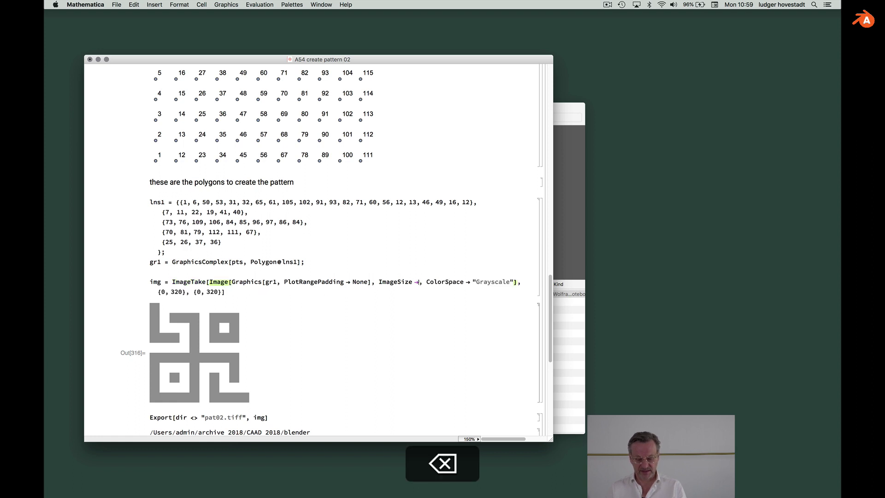
pyautogui.write('321')
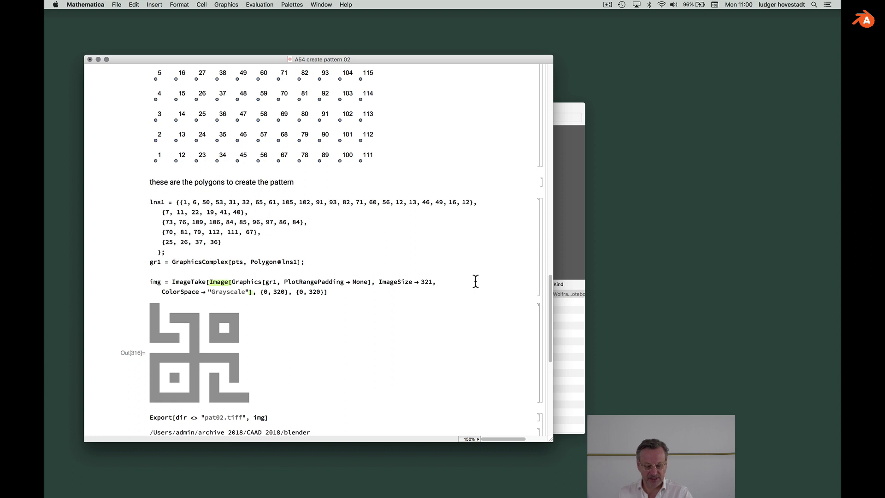
pyautogui.hotkey('shift', 'Return')
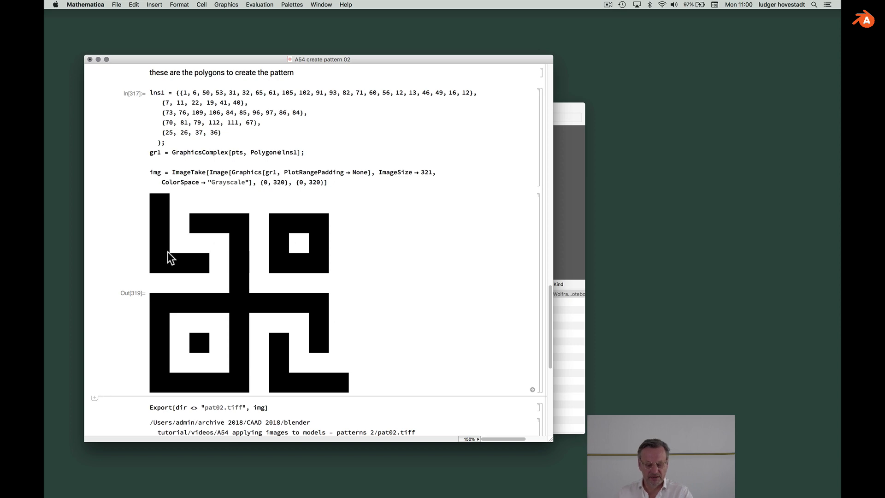
# Re-evaluate the dir cell defining the output patterns folder path
pyautogui.scroll(15, 201, 258)
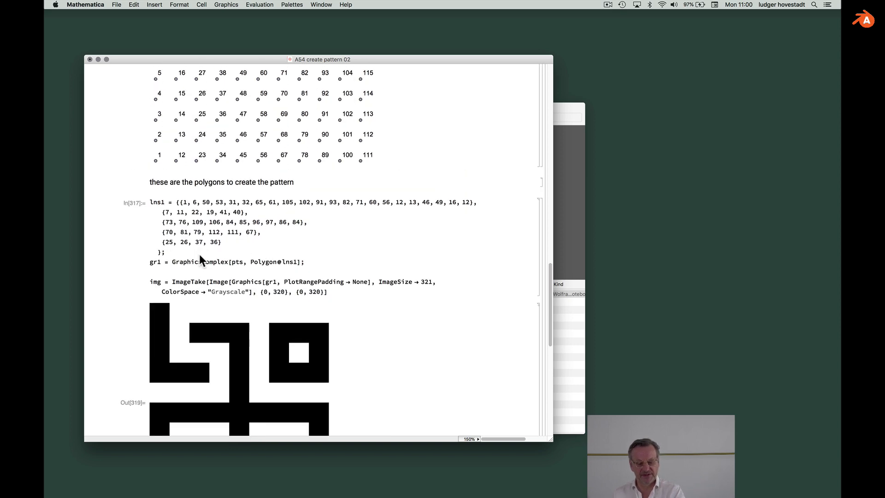
pyautogui.scroll(5, 199, 255)
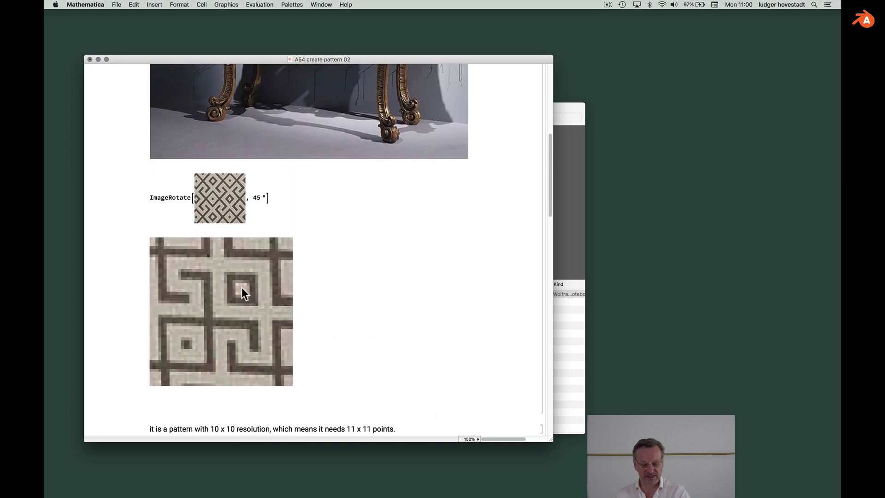
pyautogui.scroll(7, 241, 287)
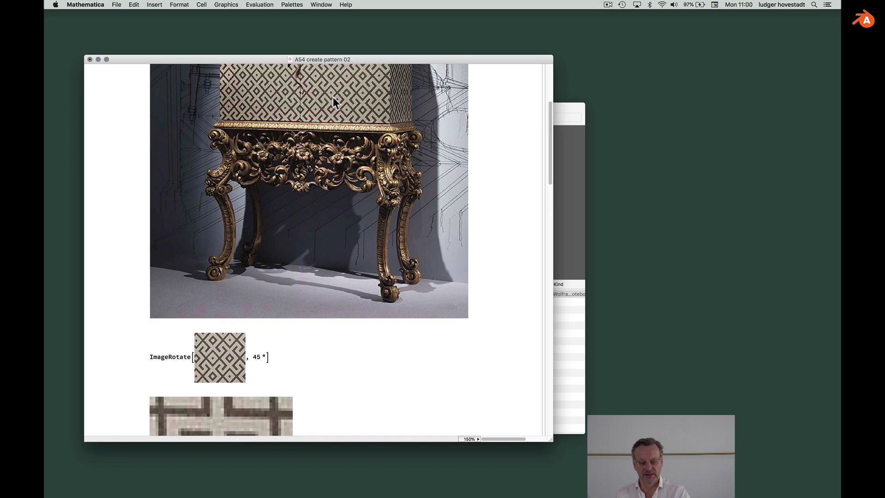
pyautogui.scroll(-20, 333, 97)
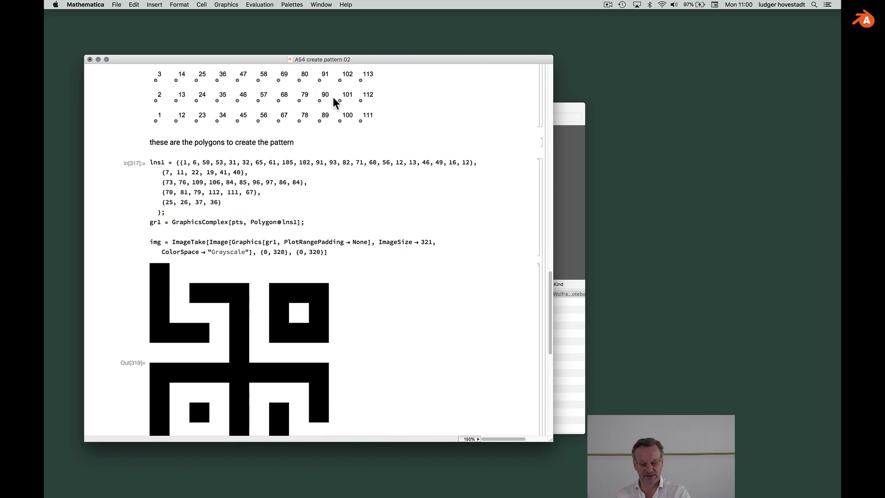
pyautogui.scroll(-6, 332, 97)
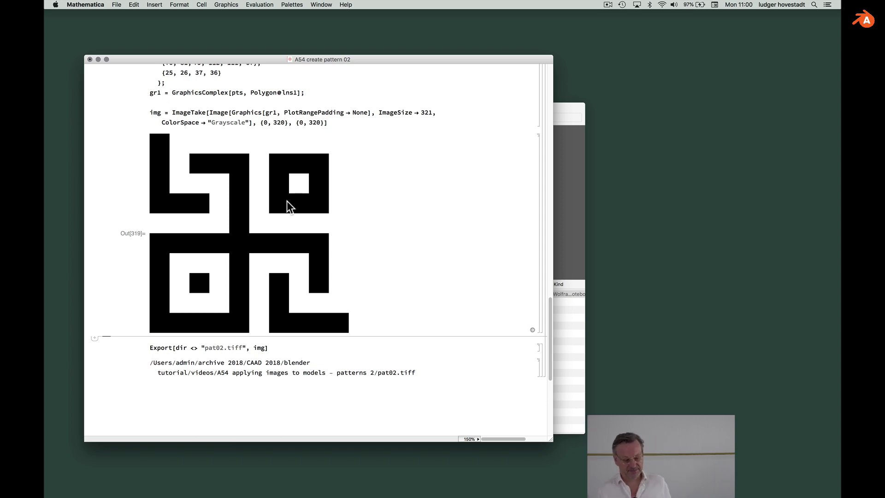
pyautogui.scroll(20, 280, 248)
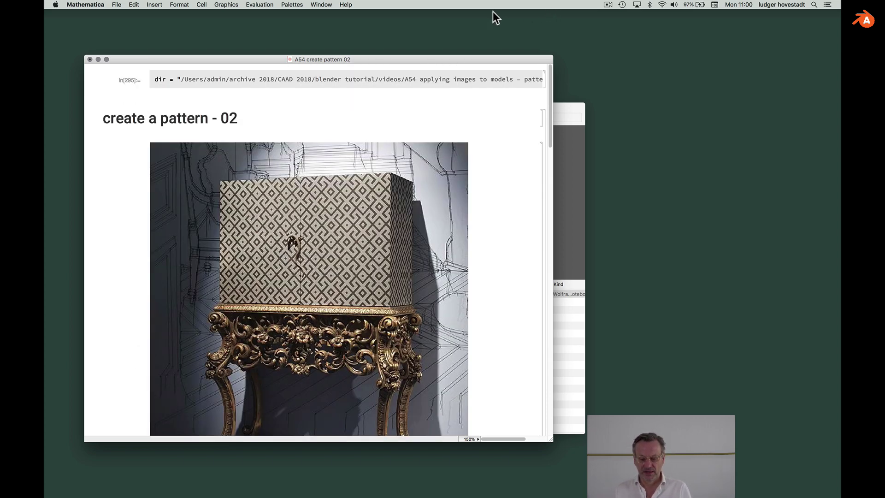
pyautogui.hotkey('shift', 'Return')
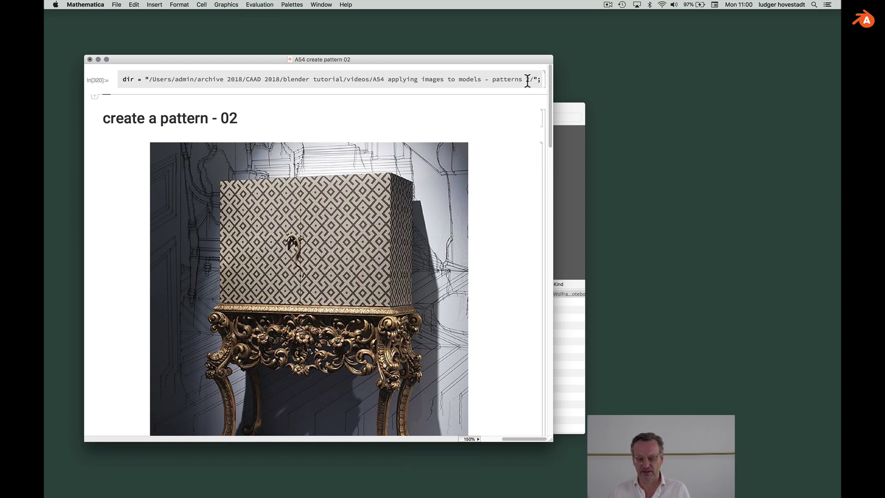
# Export the pattern image as pat02.tiff into the patterns folder and bring Finder forward
pyautogui.scroll(-20, 380, 76)
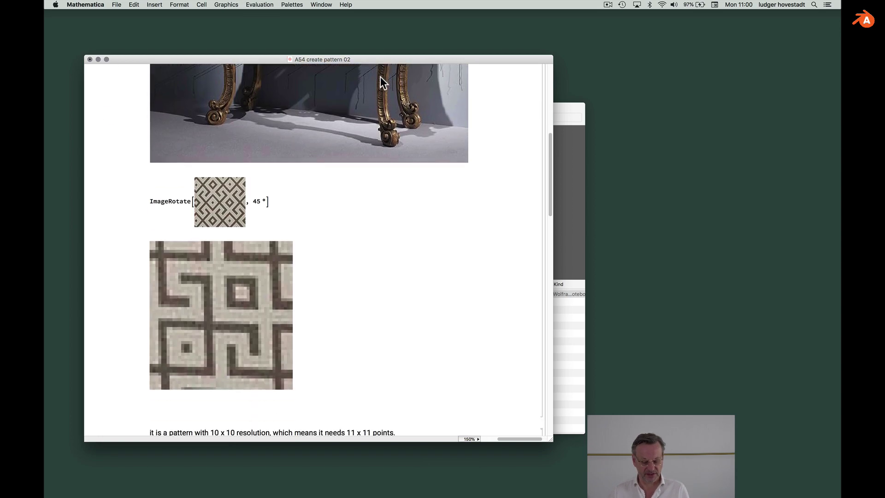
pyautogui.scroll(-20, 380, 76)
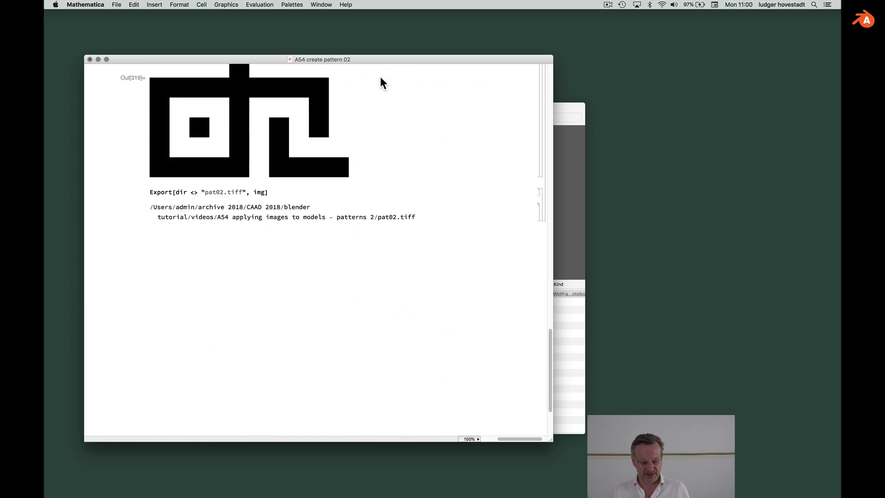
pyautogui.click(181, 212)
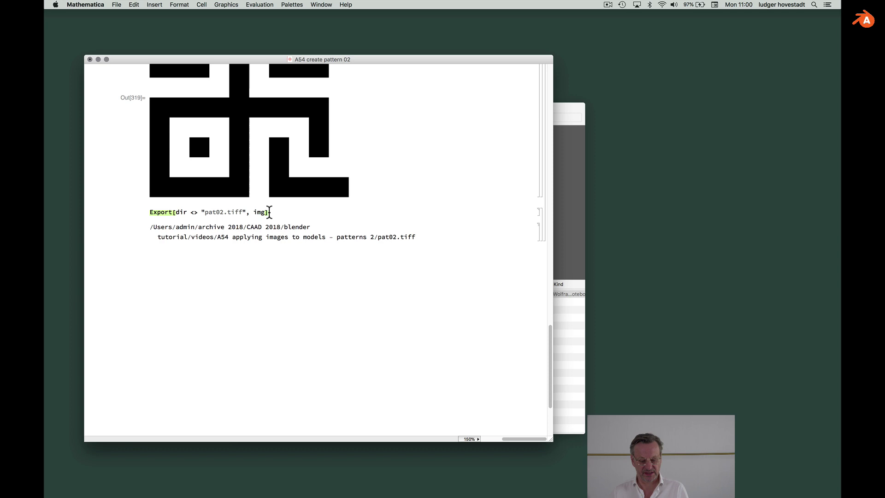
pyautogui.doubleClick(241, 212)
pyautogui.doubleClick(256, 212)
pyautogui.hotkey('shift', 'Return')
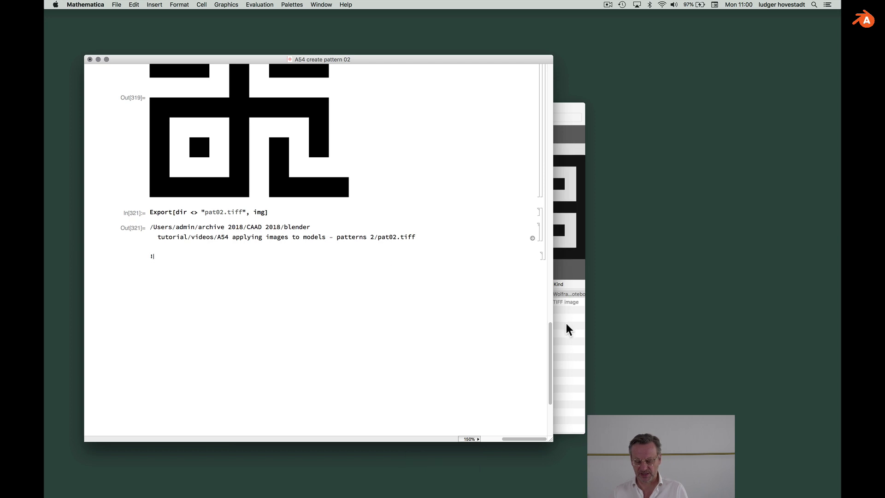
pyautogui.click(570, 332)
# Preview pat02.tiff in Finder, then switch to Blender with Cmd+Tab
pyautogui.click(420, 303)
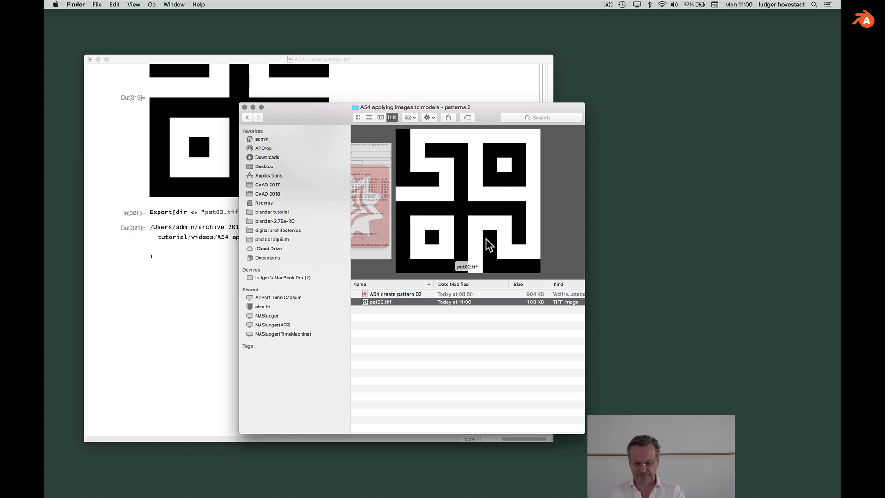
pyautogui.press('cmd+Tab')
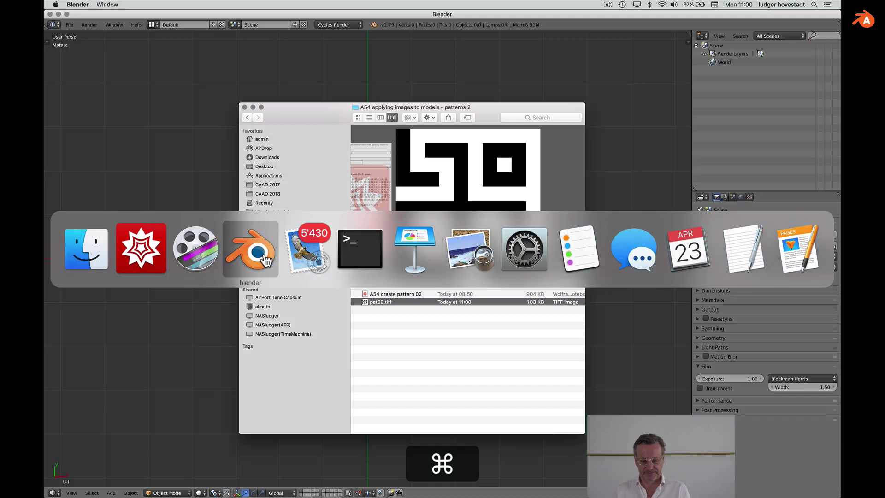
# Add a cube to the empty Blender scene
pyautogui.click(266, 260)
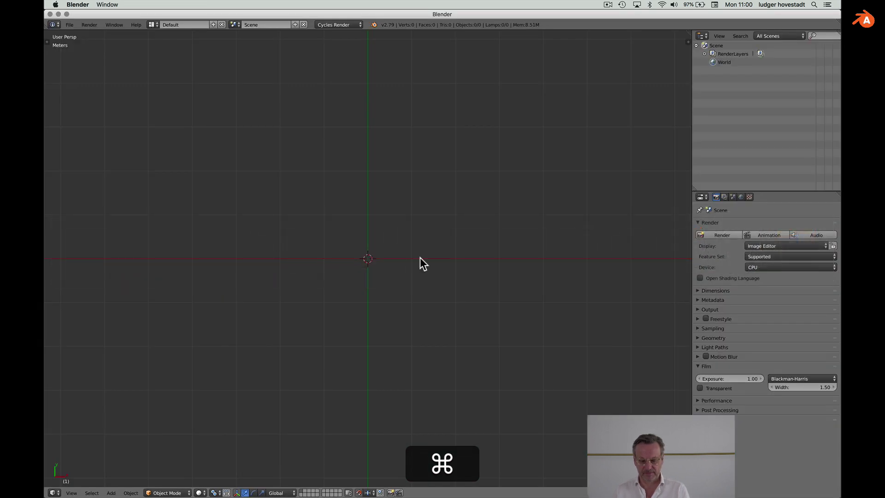
pyautogui.hotkey('shift', 'a')
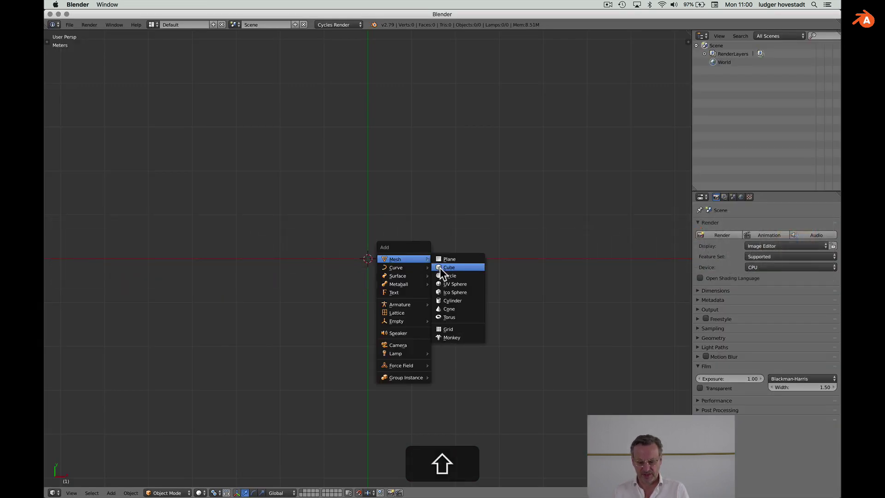
pyautogui.click(439, 267)
pyautogui.scroll(-5, 439, 268)
pyautogui.scroll(-2, 440, 267)
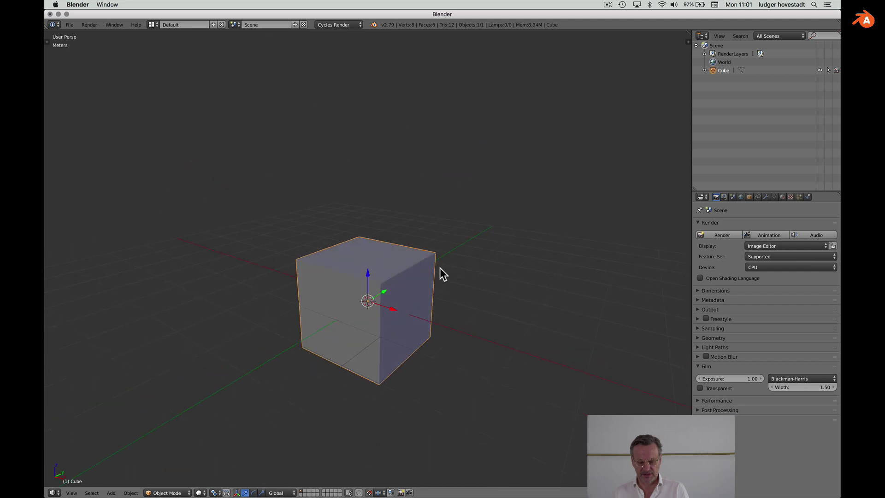
# Create a new material for the cube named patt 02
pyautogui.click(782, 196)
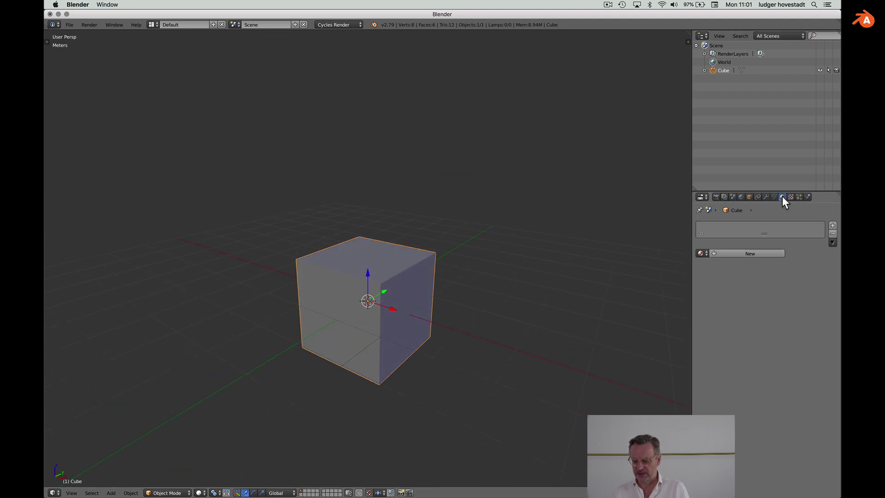
pyautogui.click(747, 253)
pyautogui.doubleClick(717, 253)
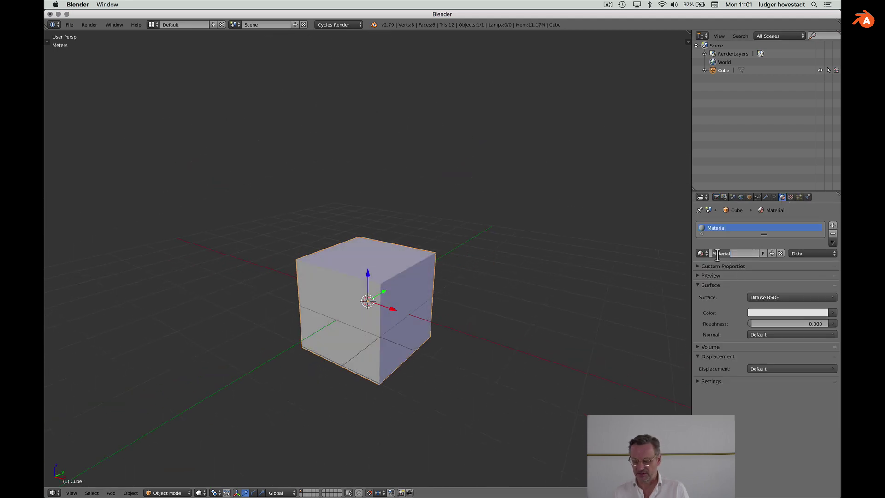
pyautogui.write('Ptat 02')
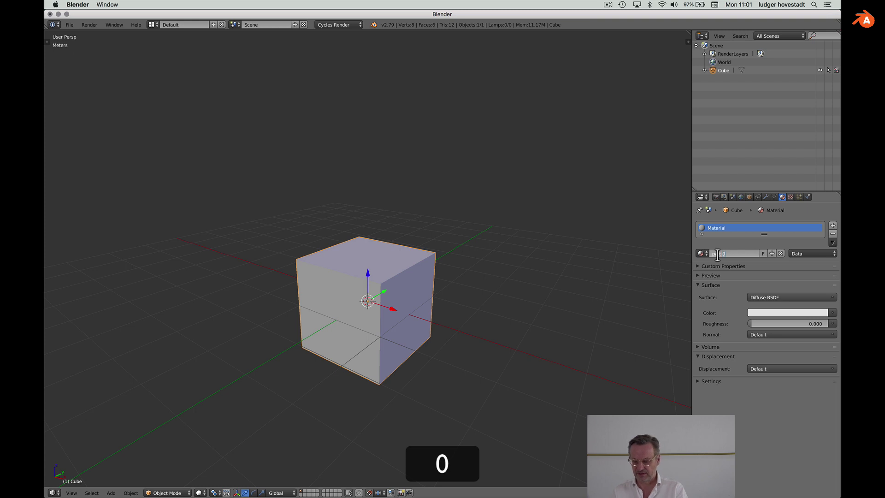
pyautogui.press('Return')
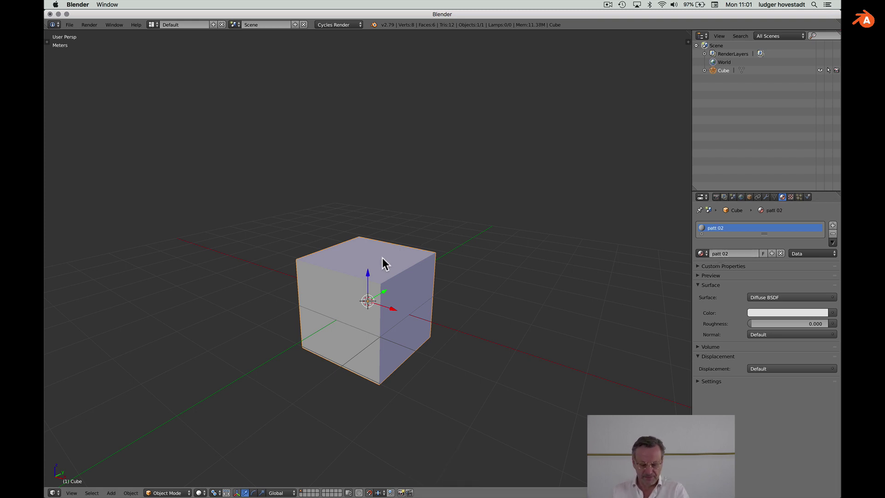
pyautogui.scroll(-2, 382, 257)
# Split the 3D view and turn the upper area into a Node Editor
pyautogui.moveTo(690, 34); pyautogui.dragTo(681, 198)
pyautogui.click(53, 194)
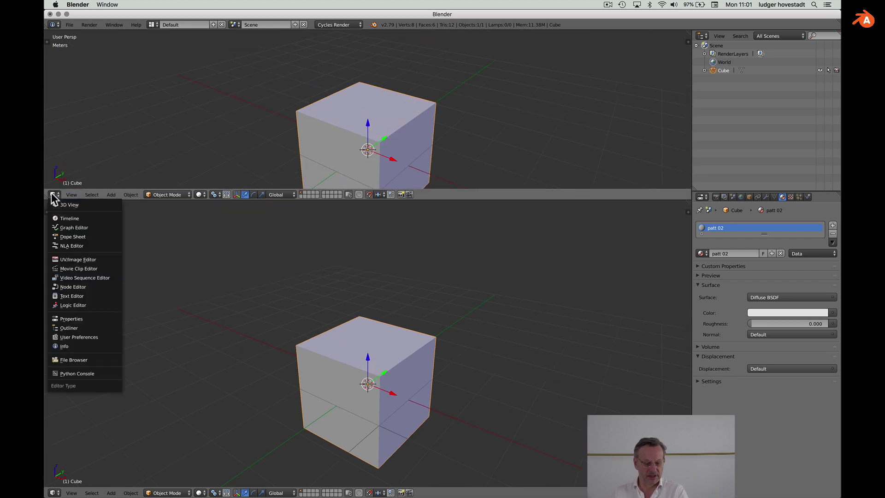
pyautogui.click(66, 286)
pyautogui.scroll(3, 312, 118)
pyautogui.scroll(2, 313, 118)
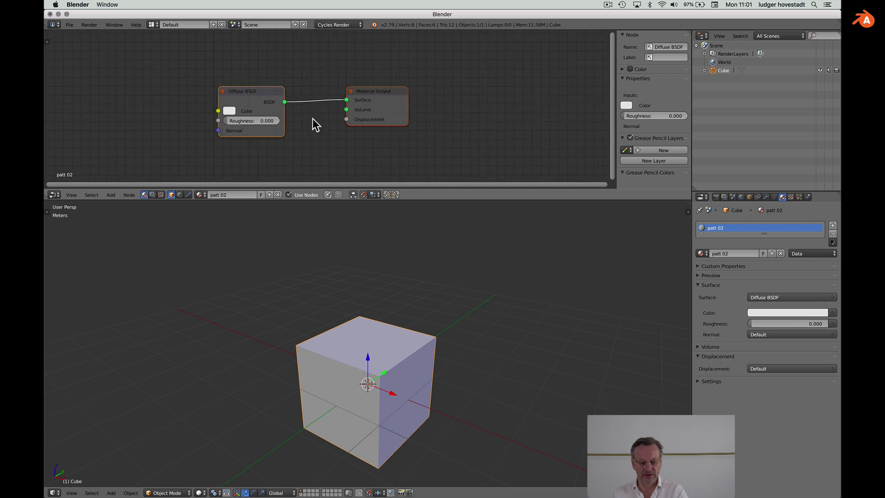
# Set the material's Surface shader to Principled BSDF
pyautogui.click(774, 298)
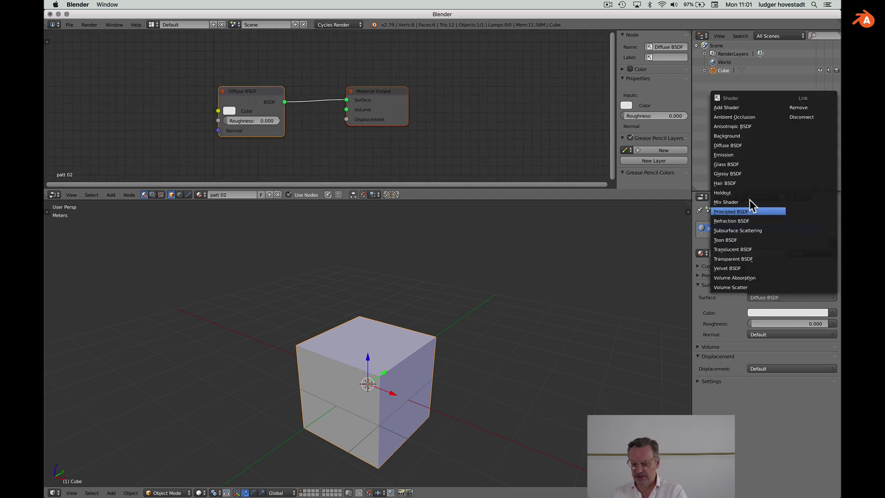
pyautogui.click(742, 213)
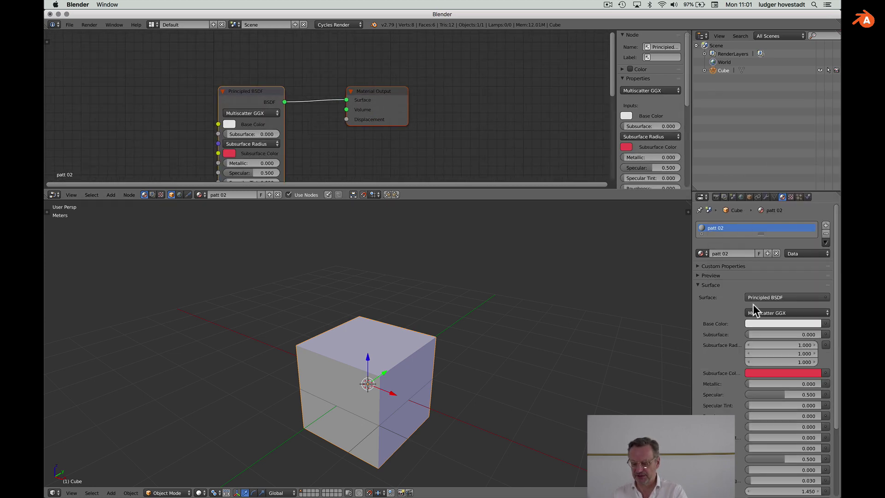
pyautogui.hscroll(-5, 266, 123)
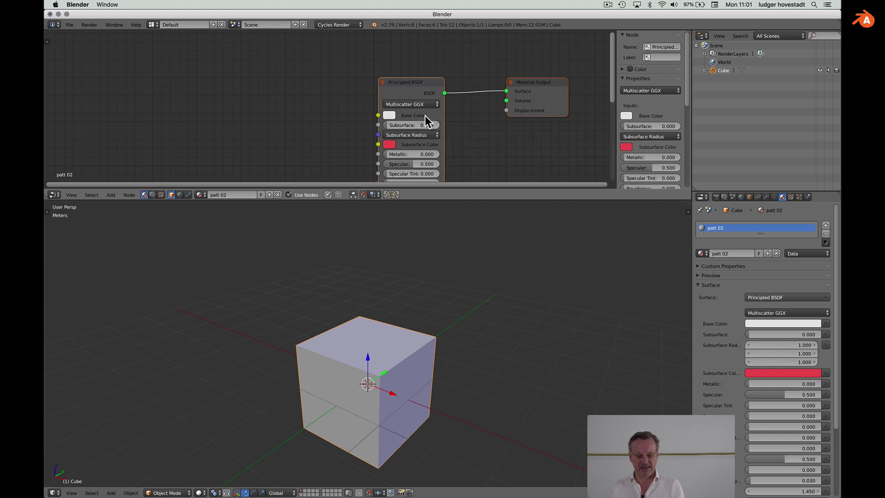
# Add an Image Texture node and place it left of the shader
pyautogui.hotkey('shift', 'a')
pyautogui.click(215, 95)
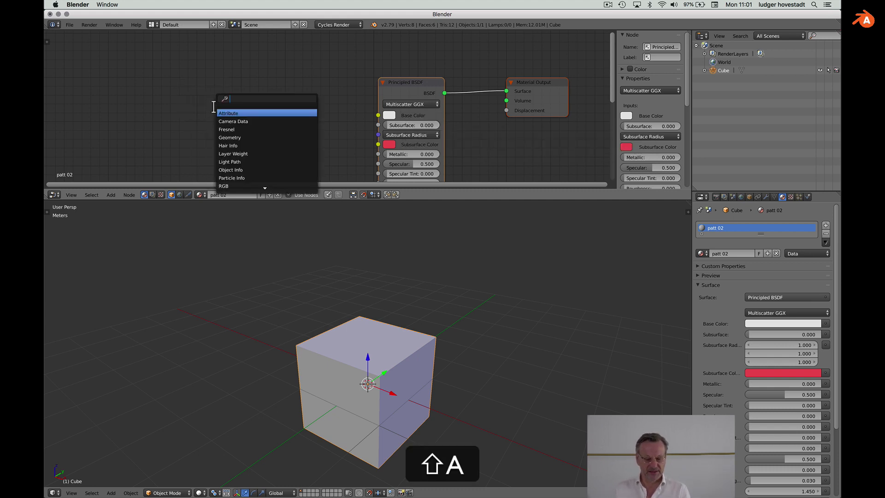
pyautogui.hotkey('shift', 'a')
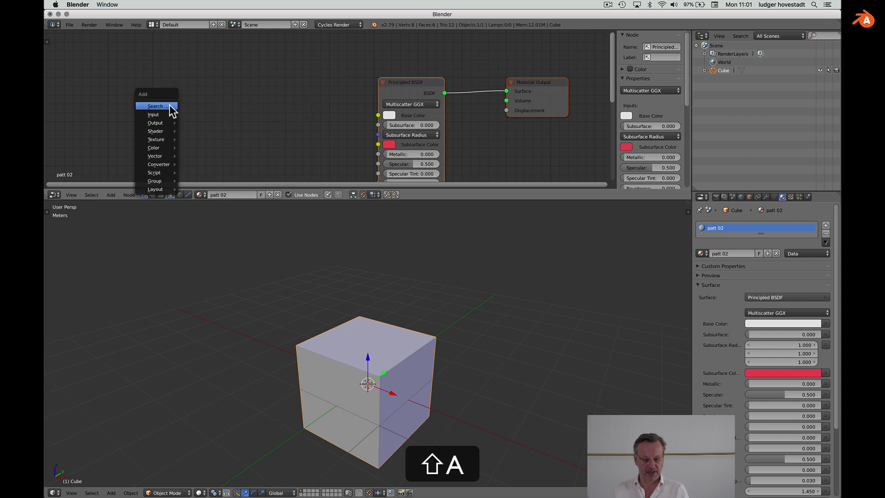
pyautogui.moveTo(169, 138)
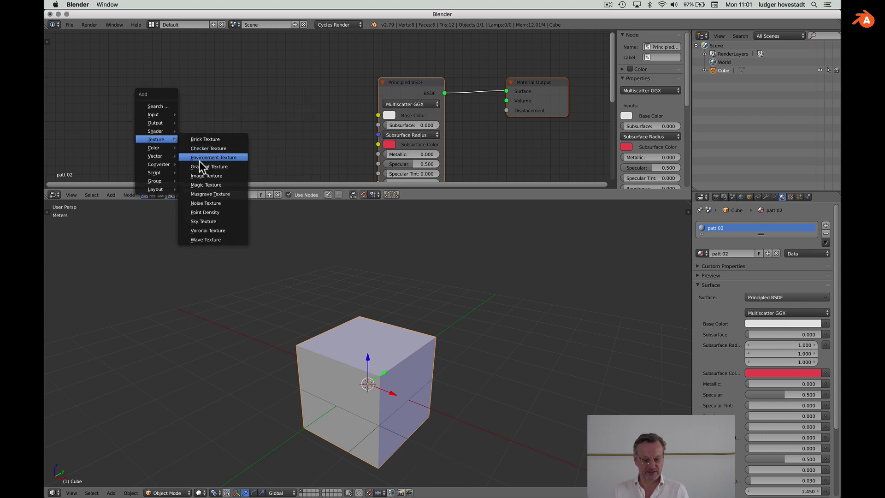
pyautogui.click(203, 175)
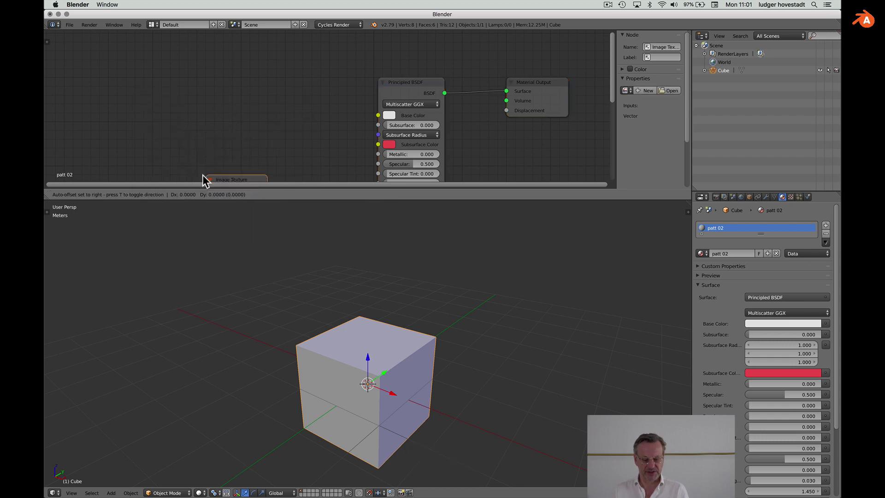
pyautogui.click(194, 76)
# Load pat02.tiff from the patterns 2 folder into the Image Texture node and link Color to Base Color
pyautogui.click(223, 114)
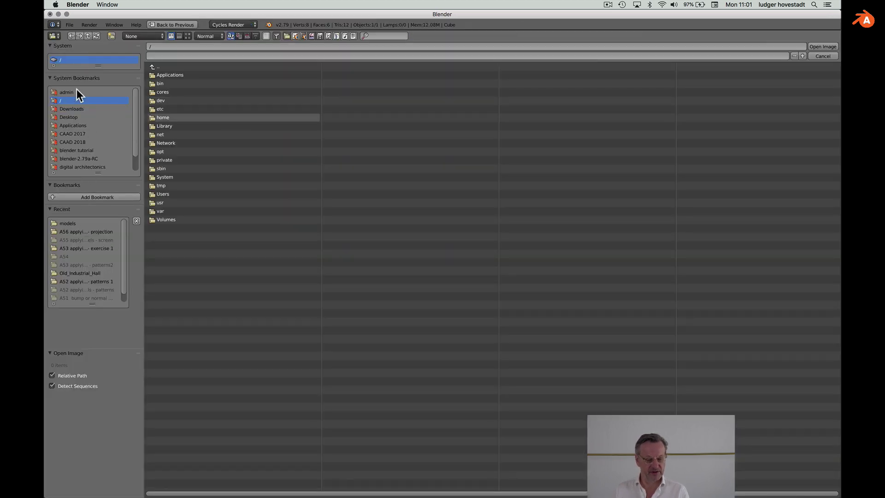
pyautogui.click(87, 151)
pyautogui.click(161, 83)
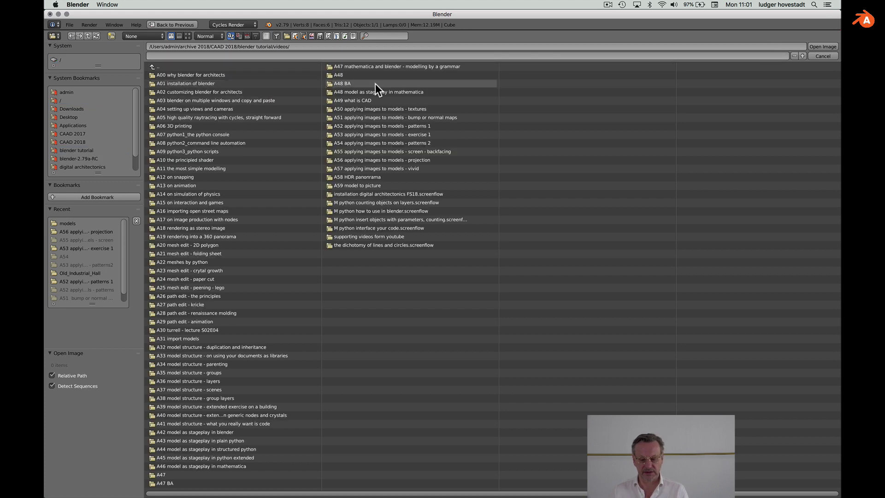
pyautogui.click(331, 142)
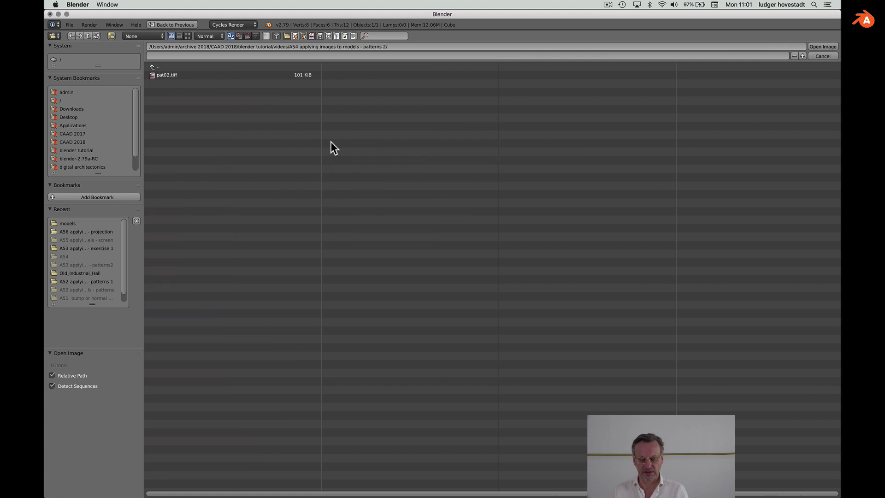
pyautogui.doubleClick(154, 76)
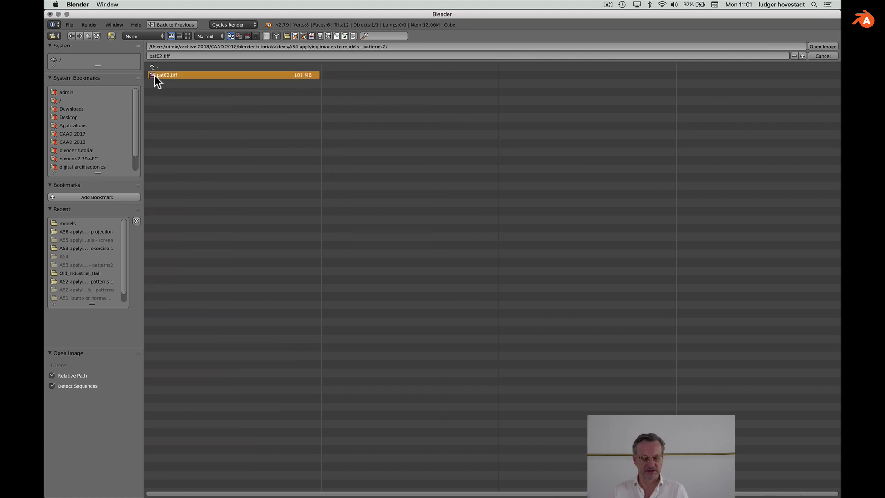
pyautogui.moveTo(259, 93); pyautogui.dragTo(379, 115)
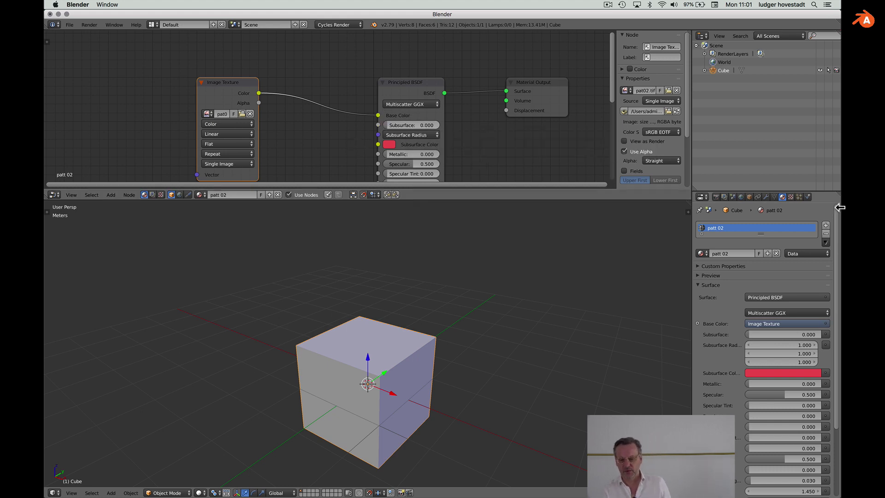
# Show the material Preview panel and switch the cube to Edit Mode
pyautogui.click(699, 274)
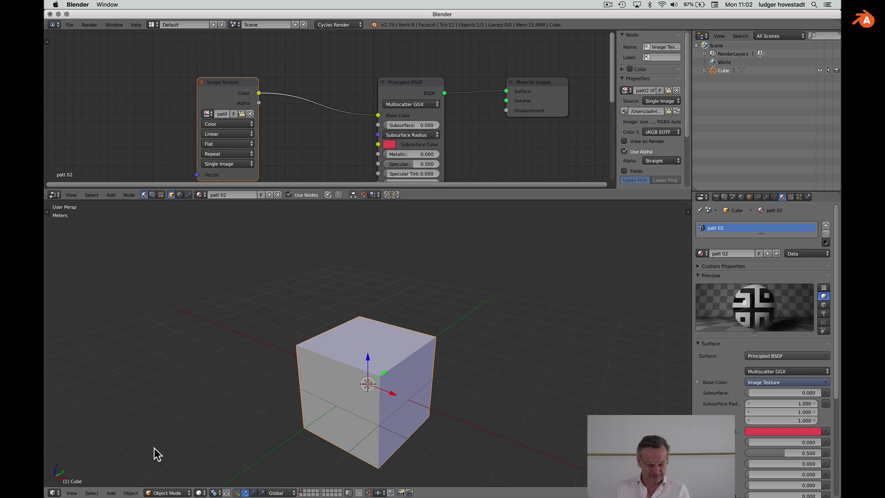
pyautogui.click(163, 493)
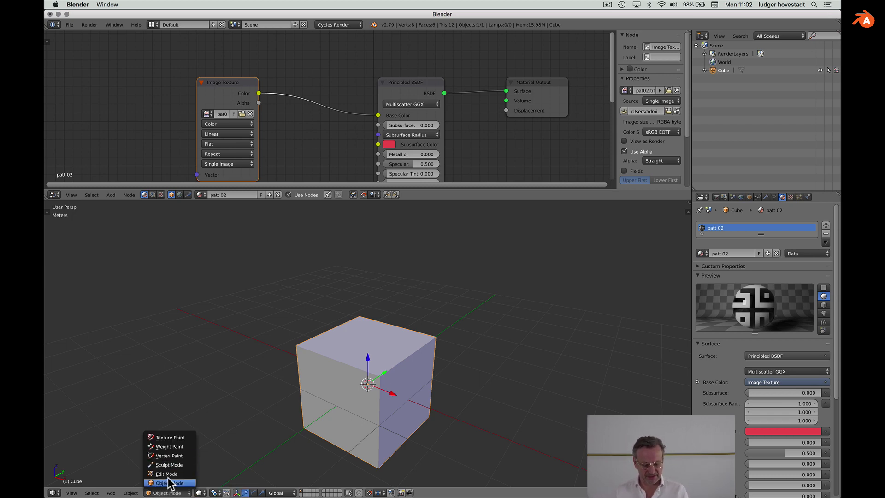
pyautogui.click(166, 474)
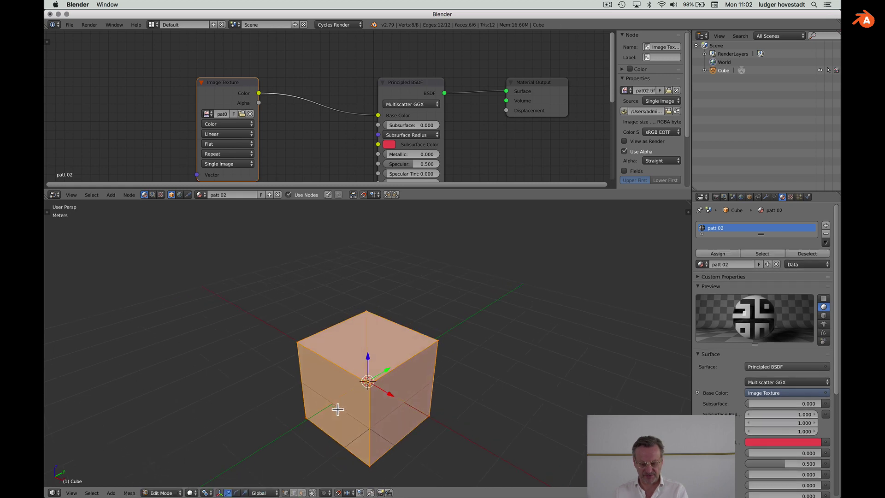
# In face select mode, deselect everything and select only the cube's top face
pyautogui.click(302, 492)
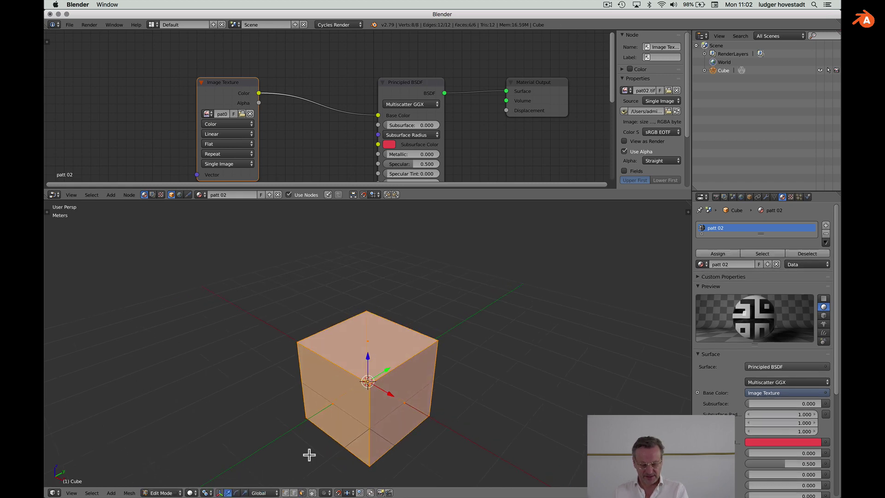
pyautogui.press('a')
pyautogui.keyDown('super'); pyautogui.click(367, 340); pyautogui.keyUp('super')
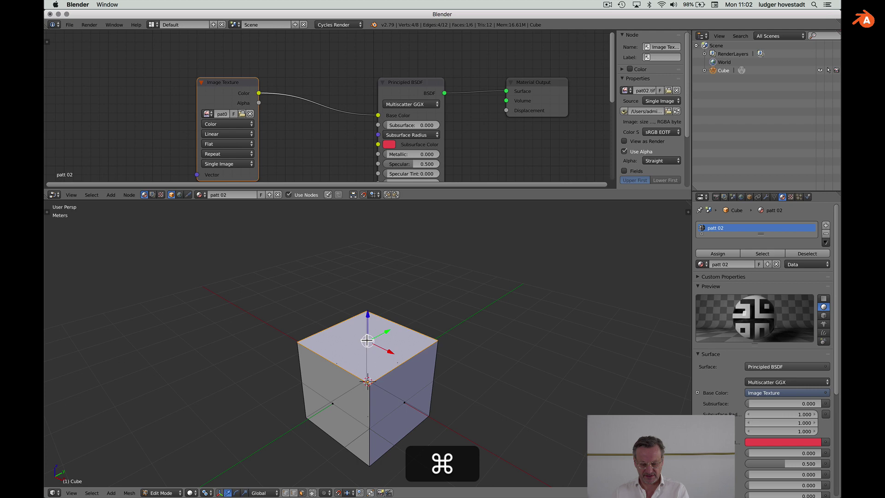
# Turn the upper area into an Image Editor displaying pat02.tiff
pyautogui.click(54, 195)
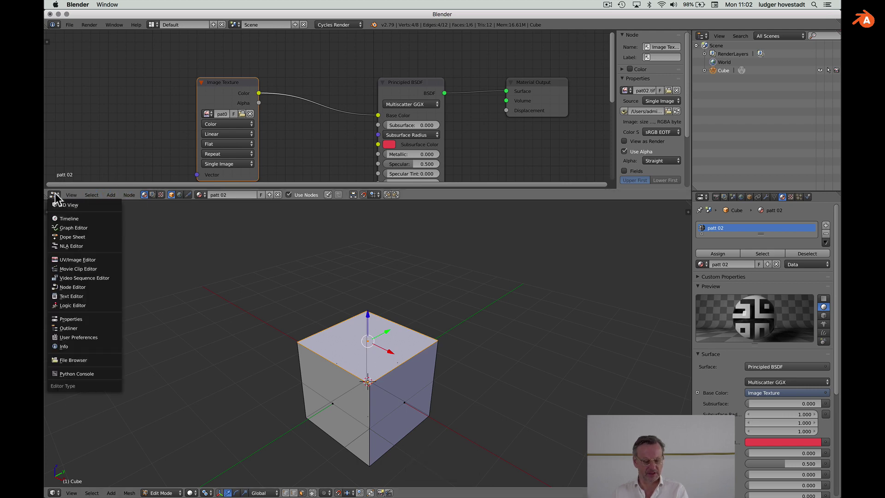
pyautogui.click(70, 260)
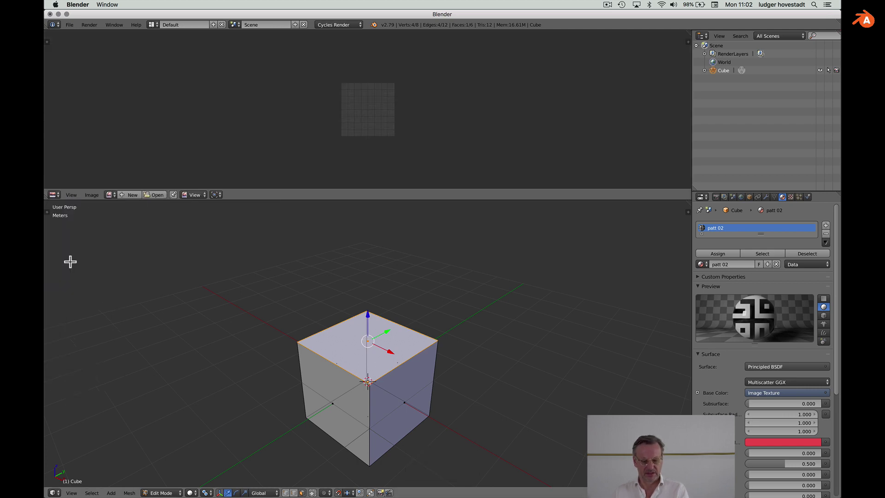
pyautogui.click(108, 195)
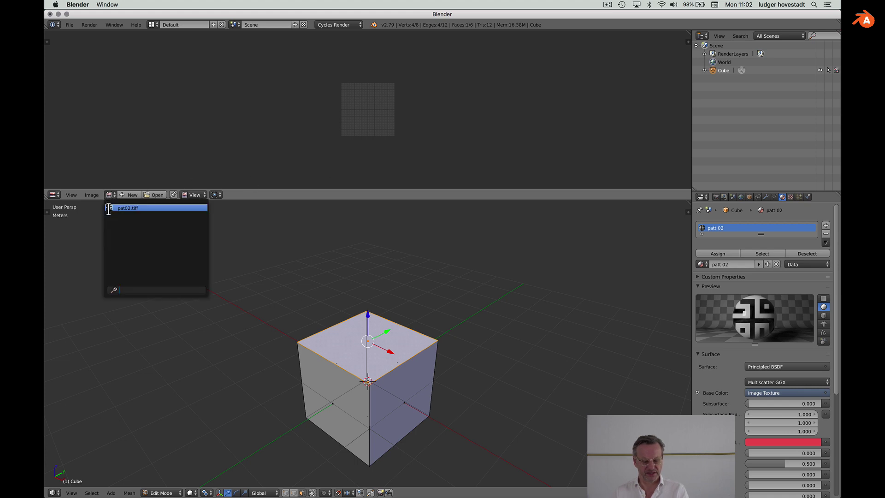
pyautogui.click(111, 208)
pyautogui.scroll(2, 332, 120)
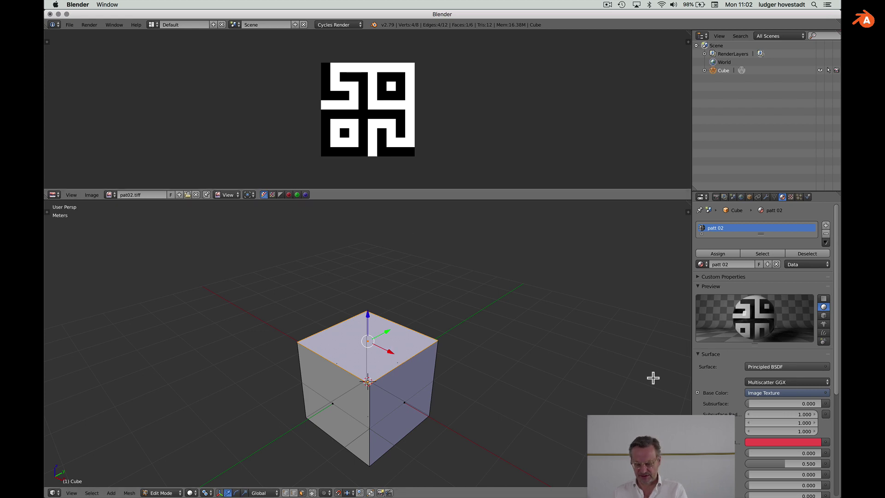
# Open the N sidebar to check Mesh Display settings, then close it again
pyautogui.press('n')
pyautogui.scroll(-3, 652, 375)
pyautogui.scroll(-1, 630, 304)
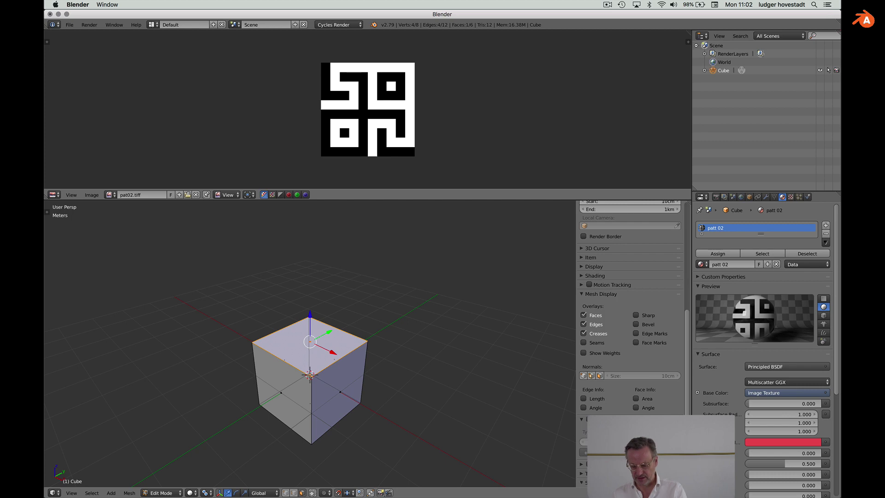
pyautogui.scroll(-1, 629, 304)
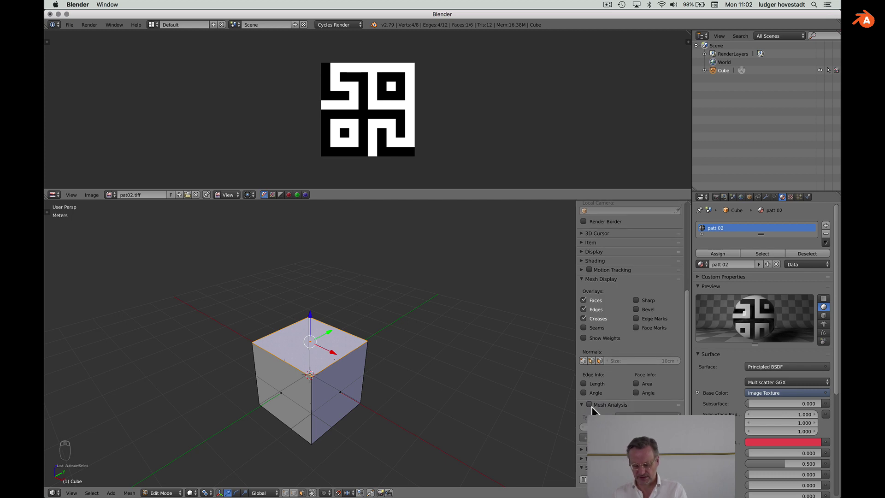
pyautogui.press('n')
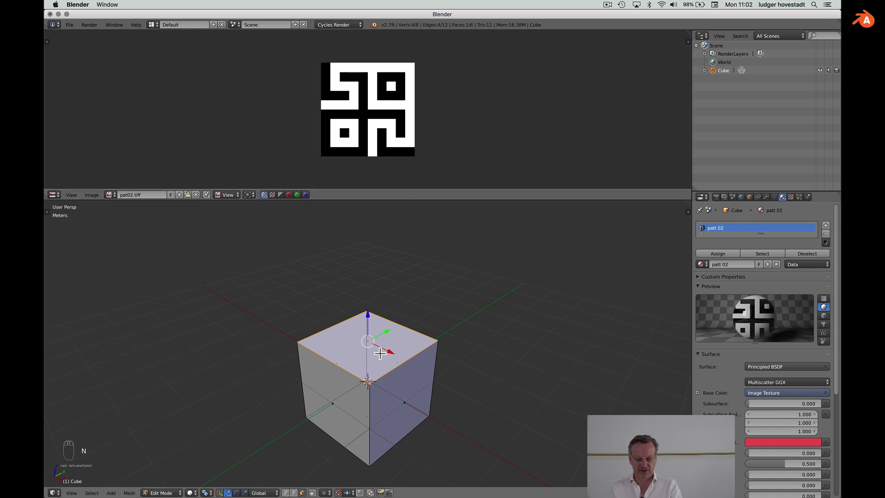
# Unwrap the top face and set Viewport Shading to Texture
pyautogui.press('u')
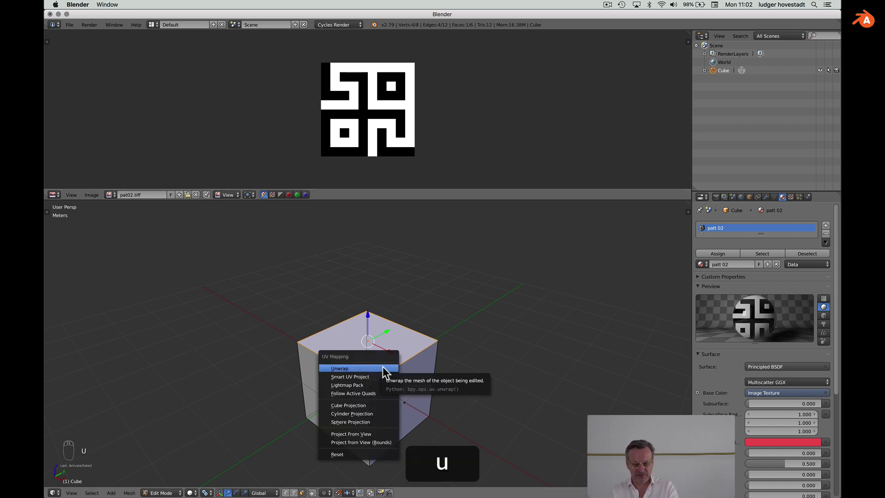
pyautogui.click(359, 369)
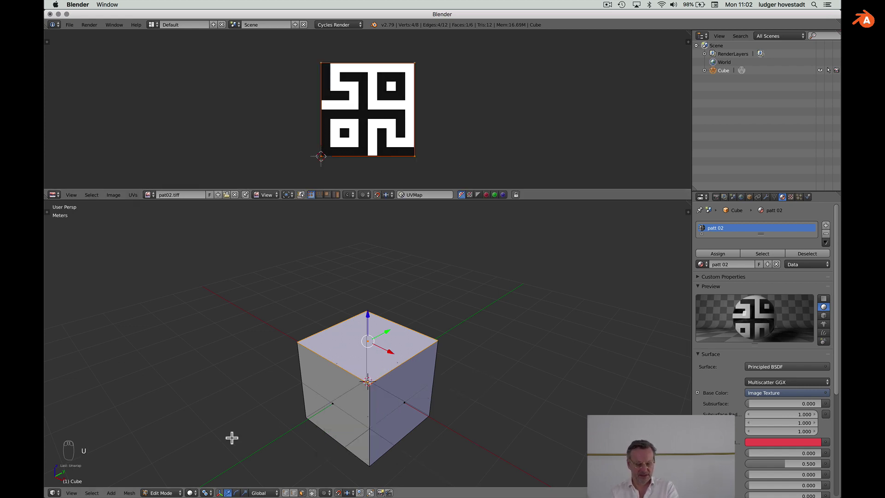
pyautogui.click(190, 493)
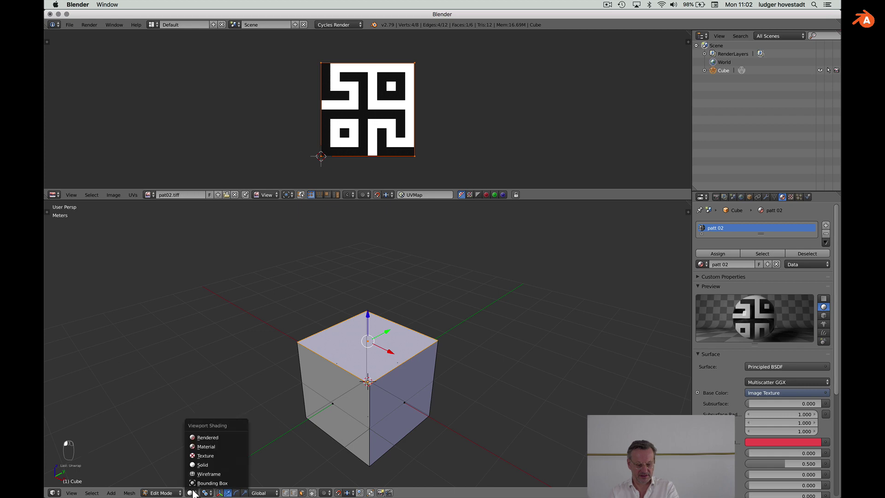
pyautogui.click(196, 455)
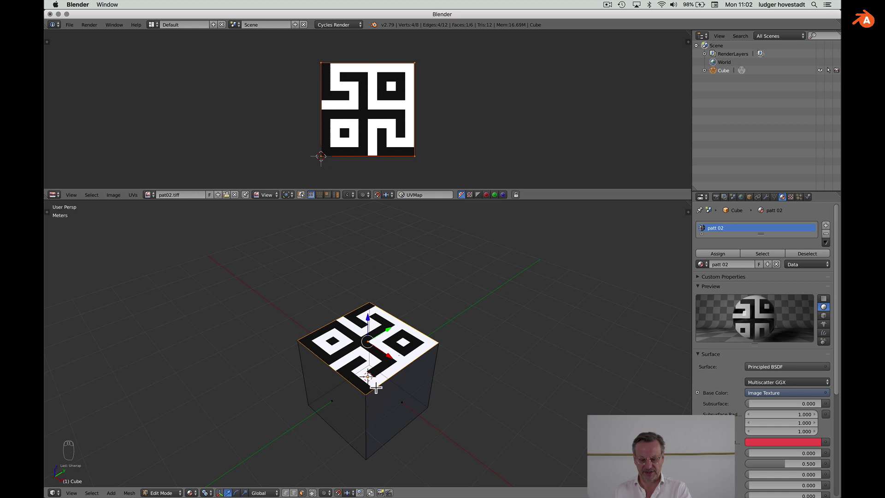
pyautogui.scroll(-2, 376, 388)
pyautogui.hscroll(10, 376, 388)
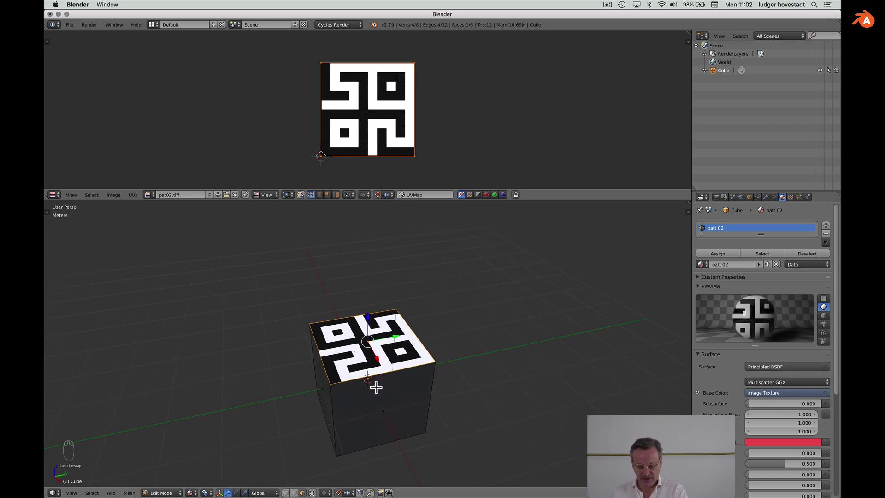
pyautogui.scroll(-5, 376, 388)
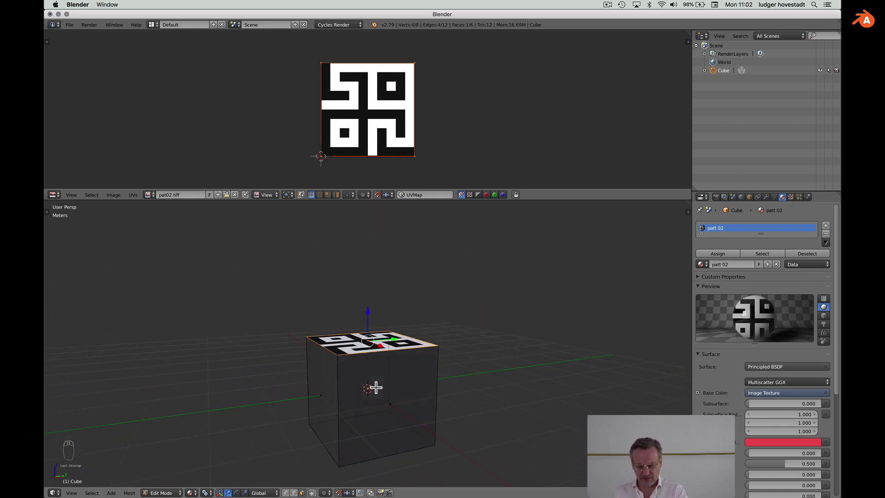
# Select the front face, unwrap it onto the pattern, and orbit to check
pyautogui.rightClick(391, 404)
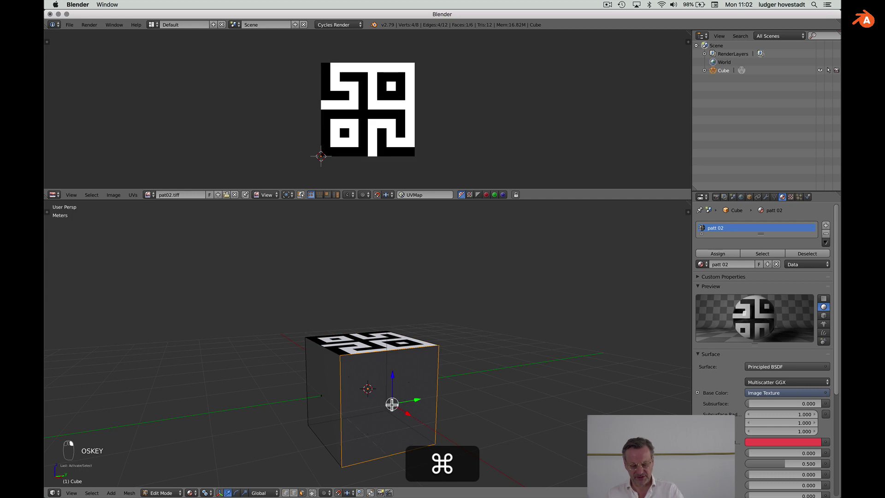
pyautogui.scroll(5, 391, 404)
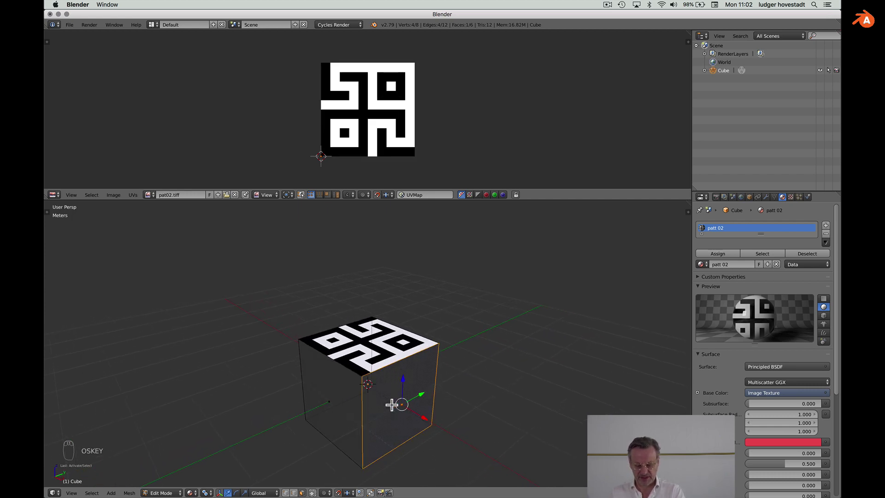
pyautogui.press('u')
pyautogui.press('Return')
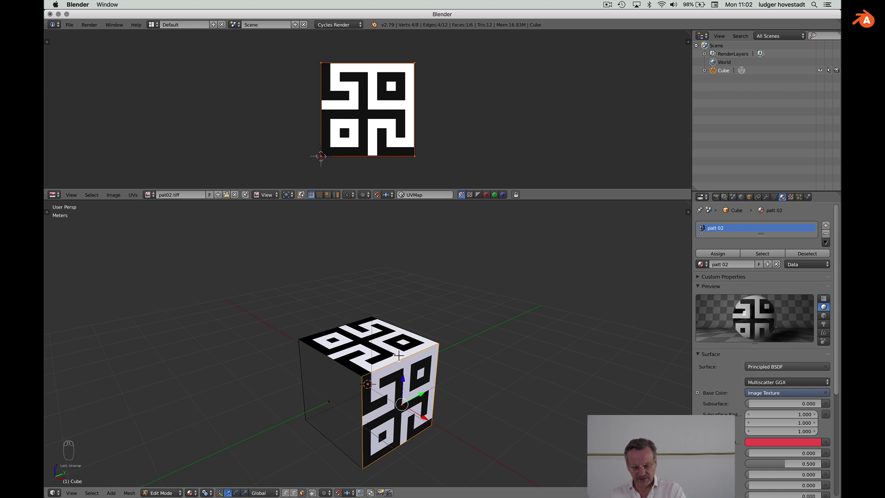
pyautogui.hscroll(8, 392, 364)
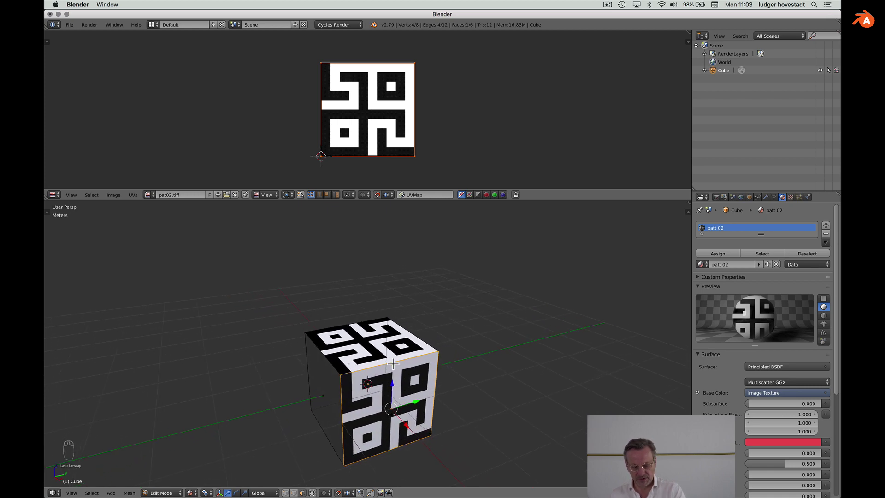
pyautogui.hscroll(6, 393, 364)
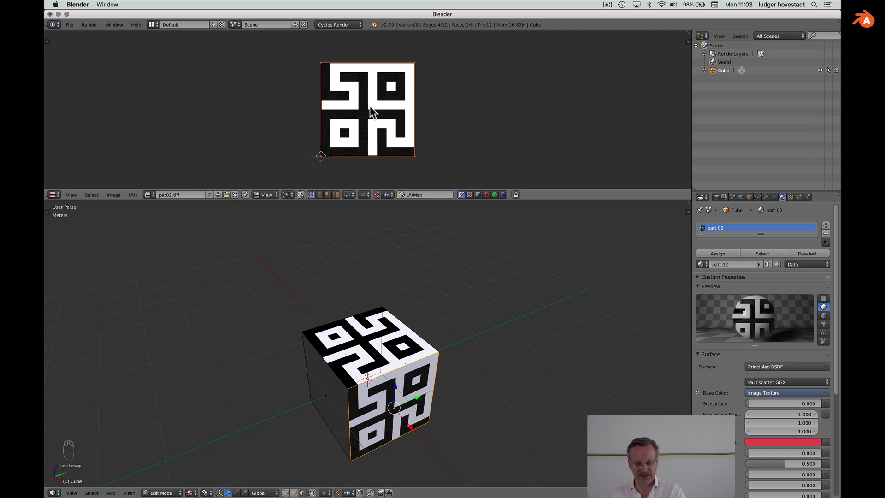
# Rotate the current face's UVs 180° and orbit around the cube
pyautogui.press('r')
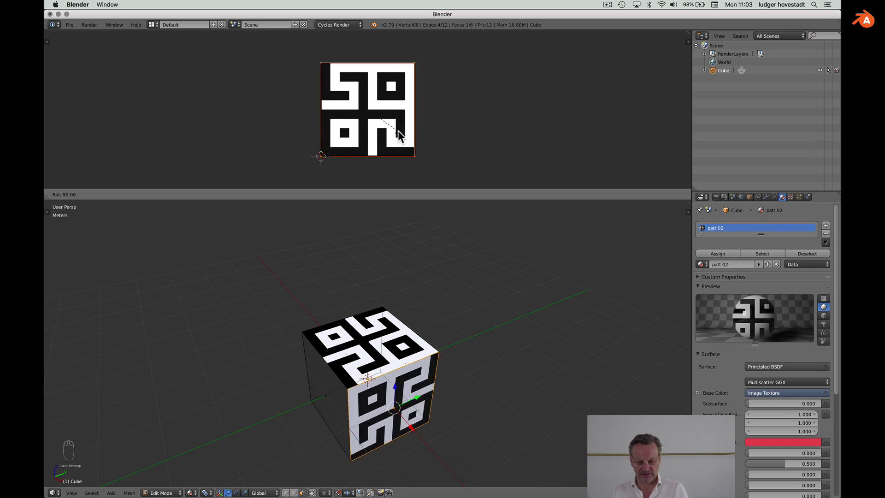
pyautogui.click(349, 135)
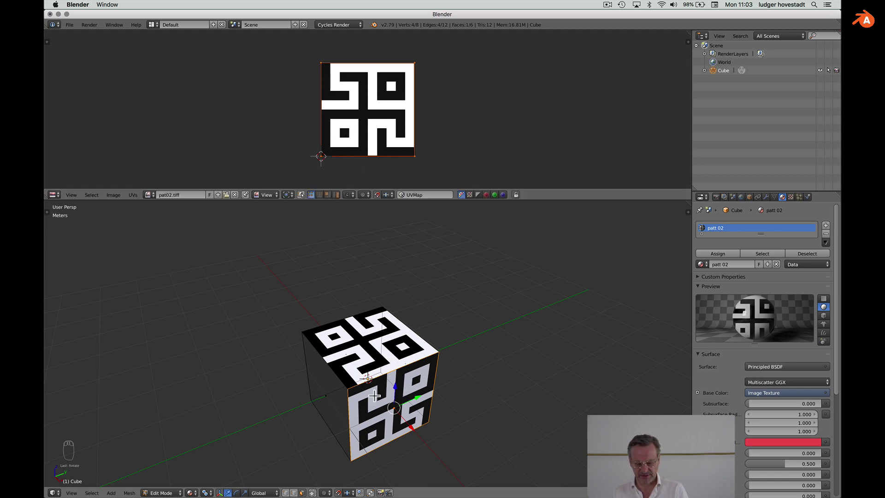
pyautogui.moveTo(395, 409); pyautogui.dragTo(361, 420, button='middle')
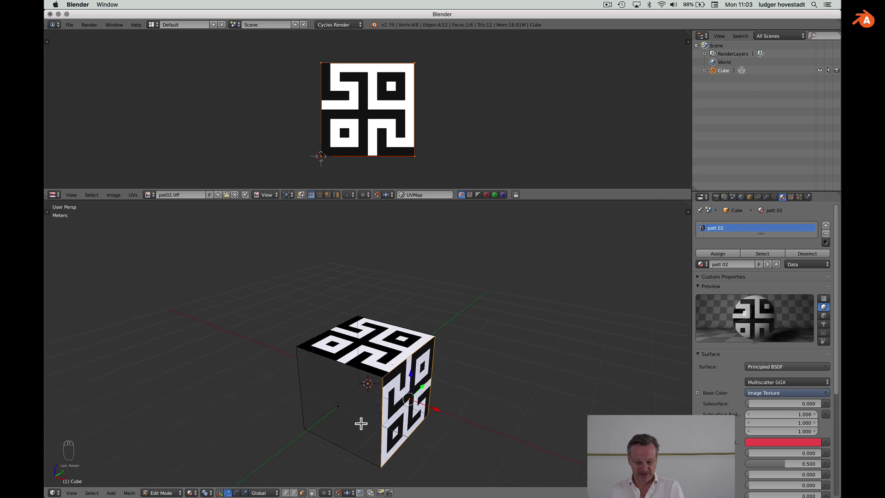
pyautogui.press('super')
# Unwrap the front-left face and rotate its UVs by 90°
pyautogui.rightClick(336, 409)
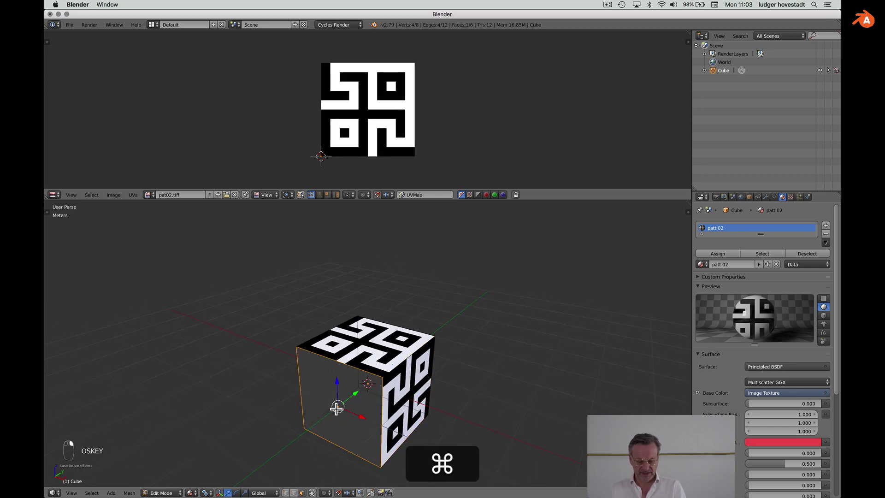
pyautogui.press('u')
pyautogui.click(364, 380)
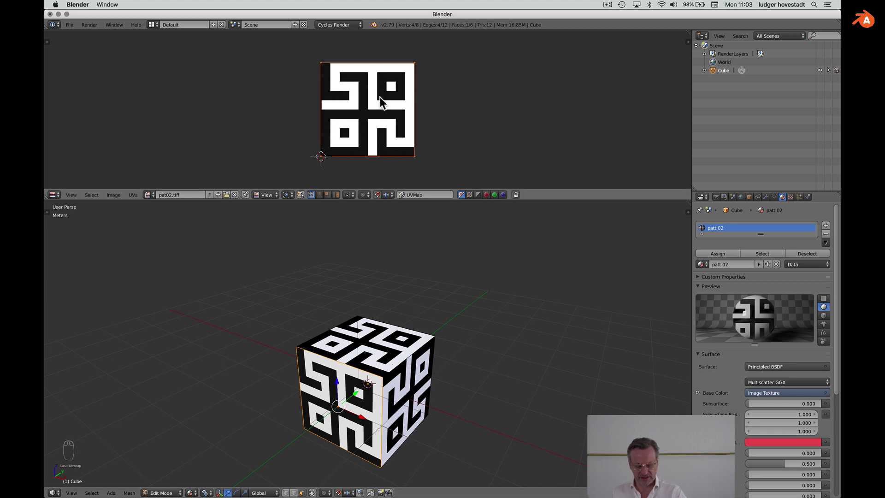
pyautogui.press('r')
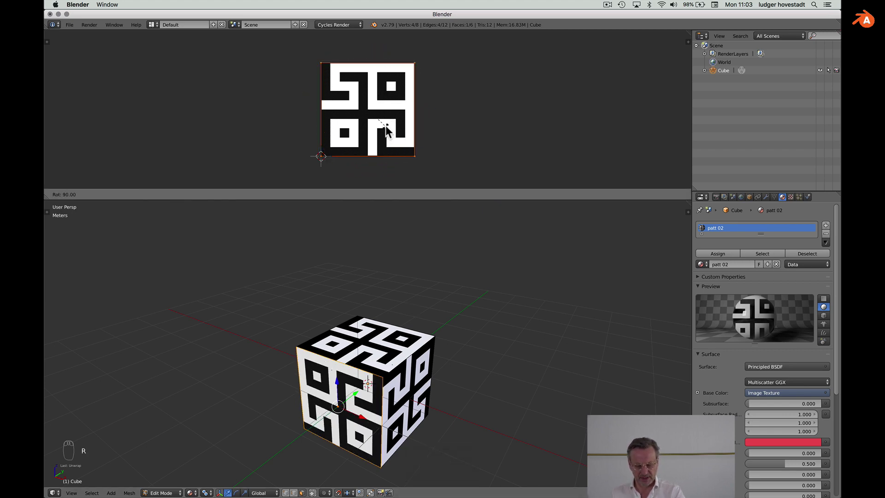
pyautogui.click(386, 131)
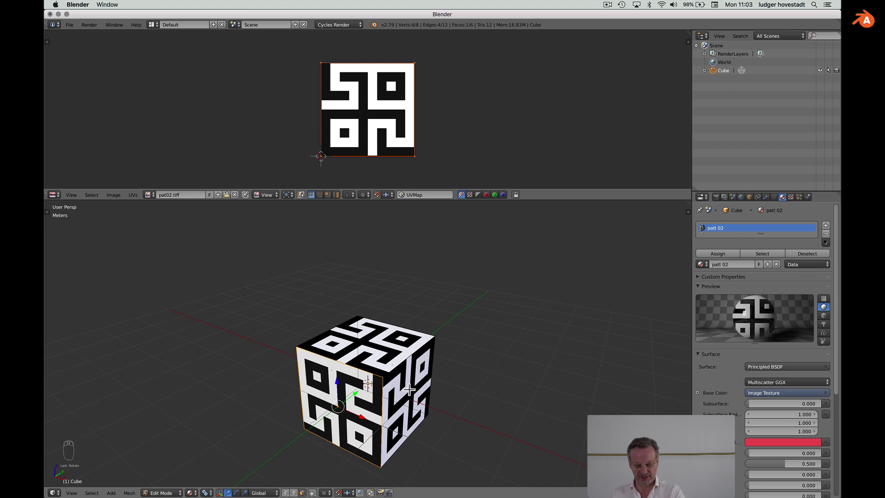
# Unwrap the bottom face onto the pattern and rotate its UVs
pyautogui.scroll(-10, 399, 399)
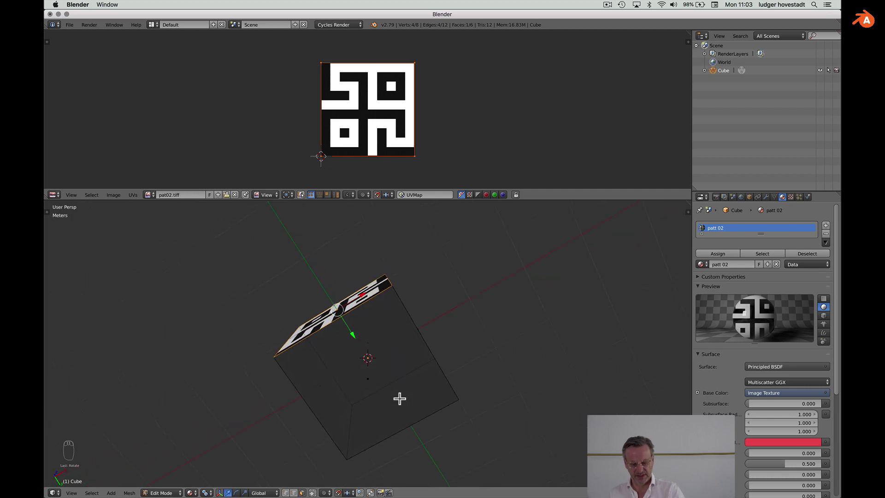
pyautogui.scroll(-2, 399, 399)
pyautogui.keyDown('super'); pyautogui.rightClick(367, 414); pyautogui.keyUp('super')
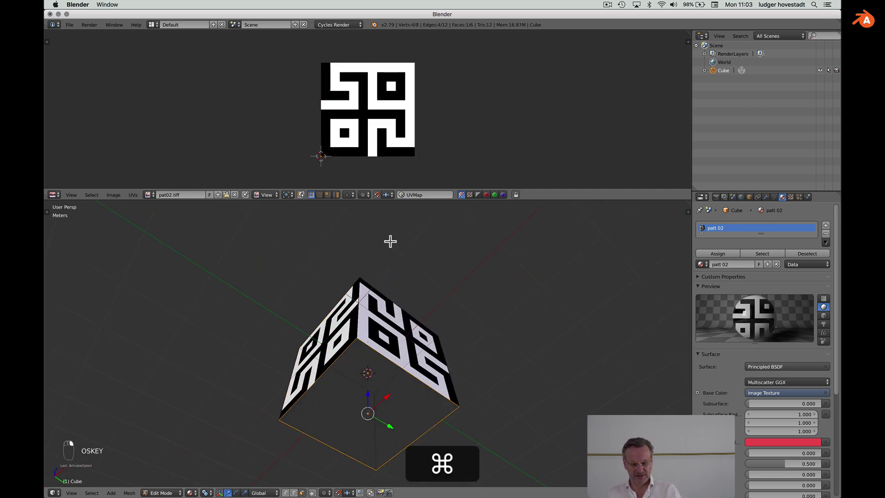
pyautogui.press('u')
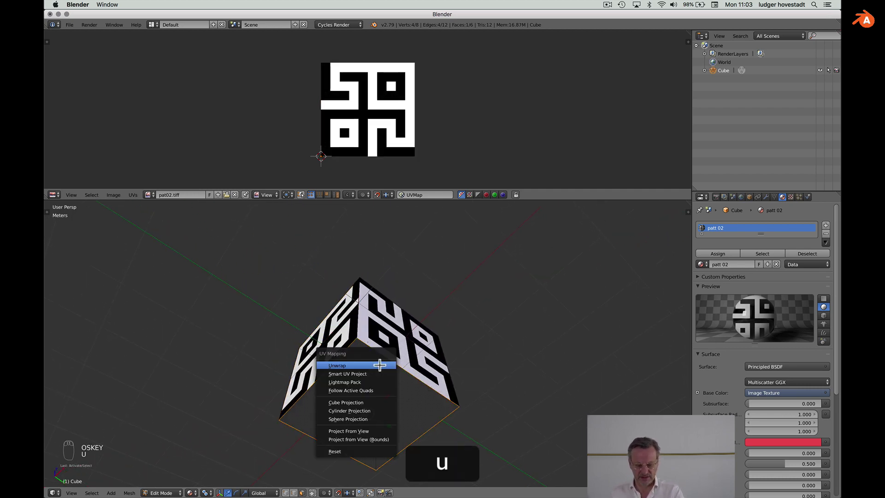
pyautogui.click(380, 368)
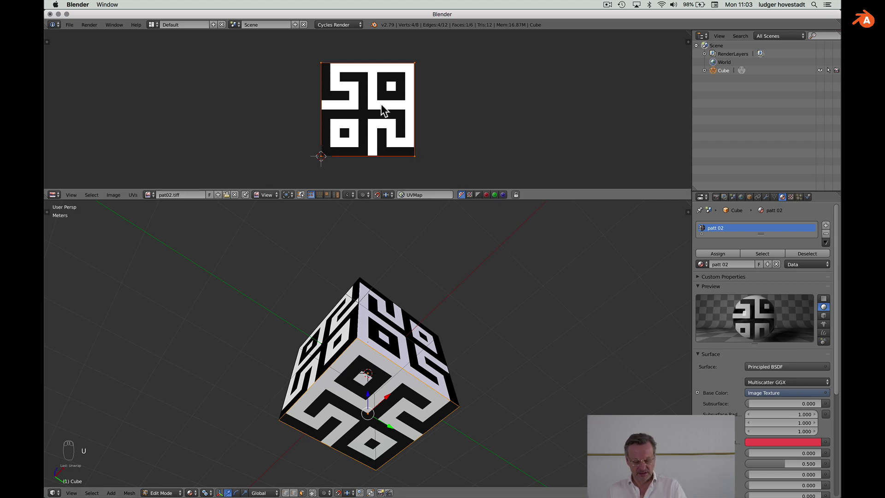
pyautogui.press('r')
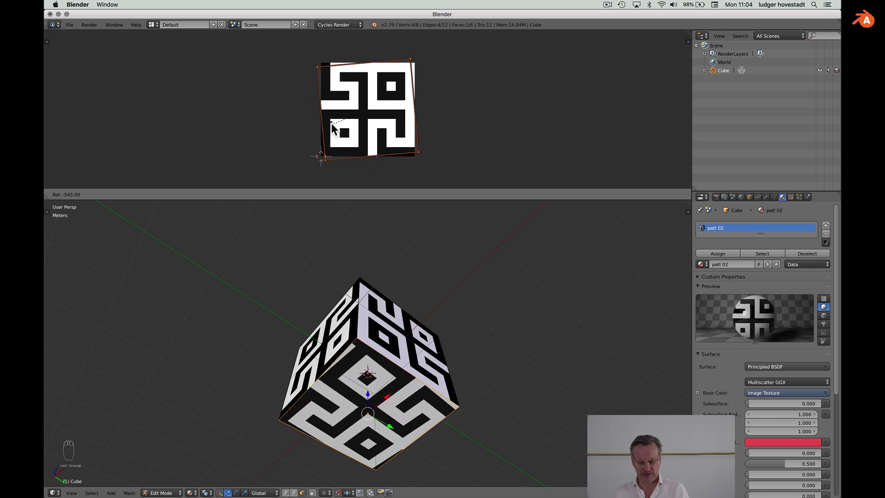
pyautogui.click(380, 148)
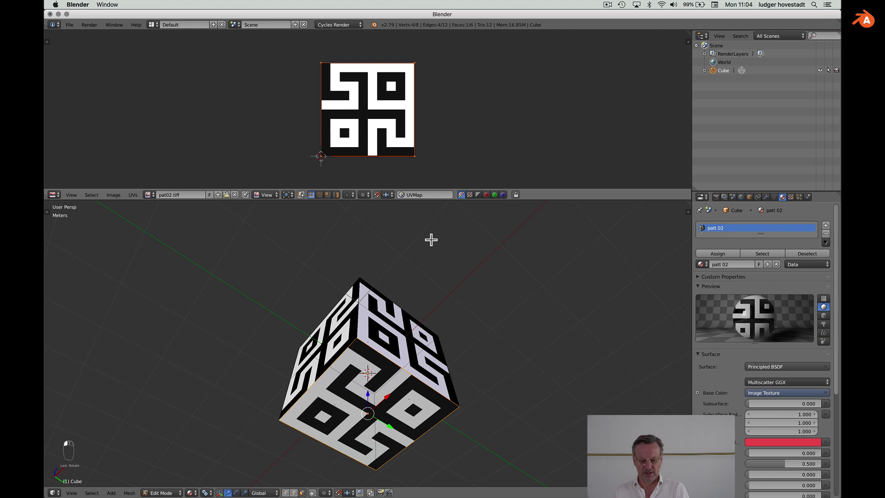
# Orbit to the untextured front face and unwrap it onto the pattern
pyautogui.moveTo(430, 344); pyautogui.dragTo(410, 367, button='middle')
pyautogui.keyDown('super'); pyautogui.click(392, 367); pyautogui.keyUp('super')
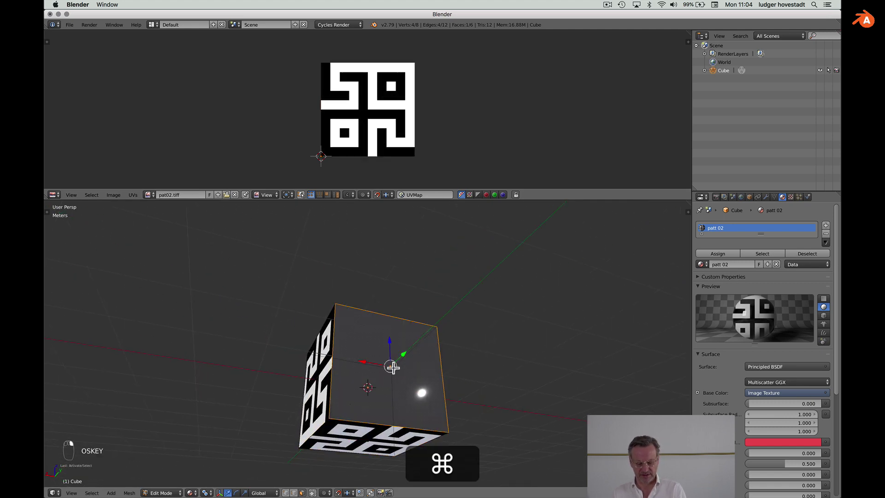
pyautogui.press('u')
pyautogui.click(399, 368)
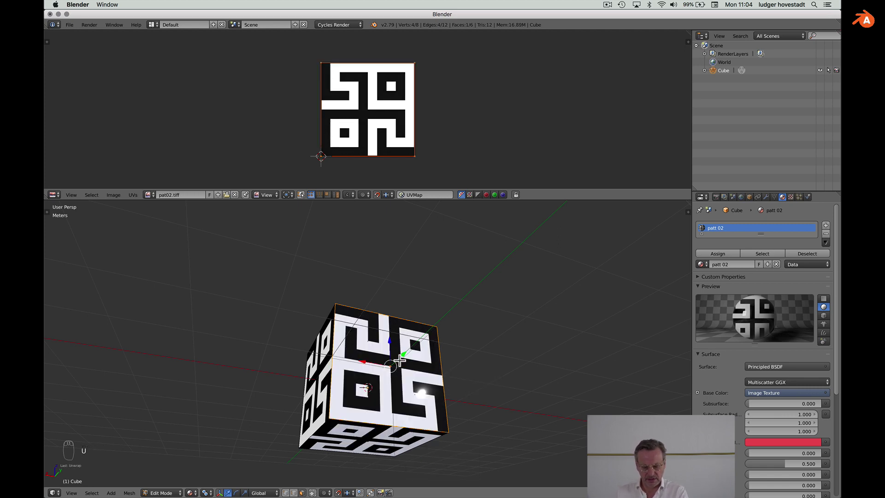
pyautogui.hscroll(-10, 399, 360)
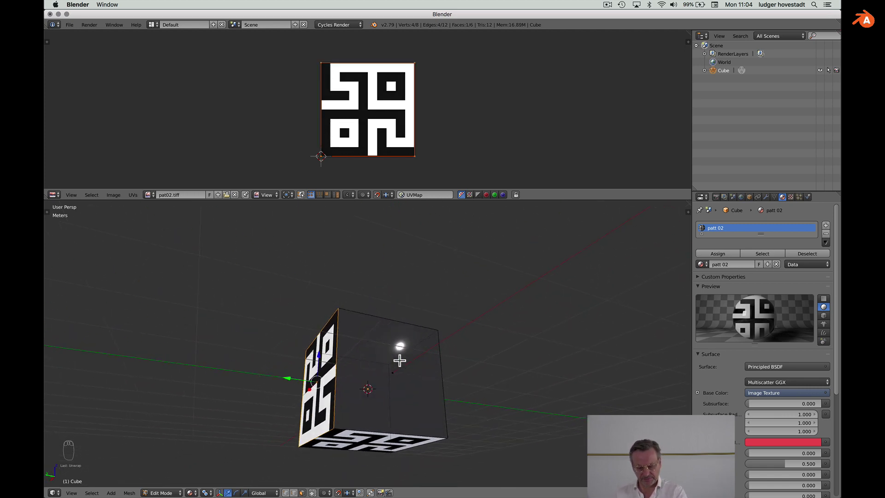
# Unwrap the last bare face, rotate its UVs -90 degrees, and orbit to check
pyautogui.click(388, 374)
pyautogui.scroll(3, 388, 373)
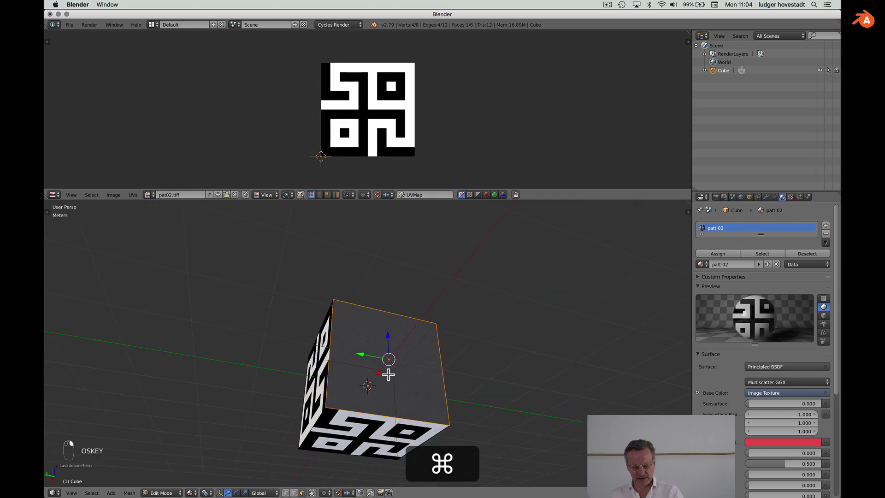
pyautogui.press('u')
pyautogui.click(388, 374)
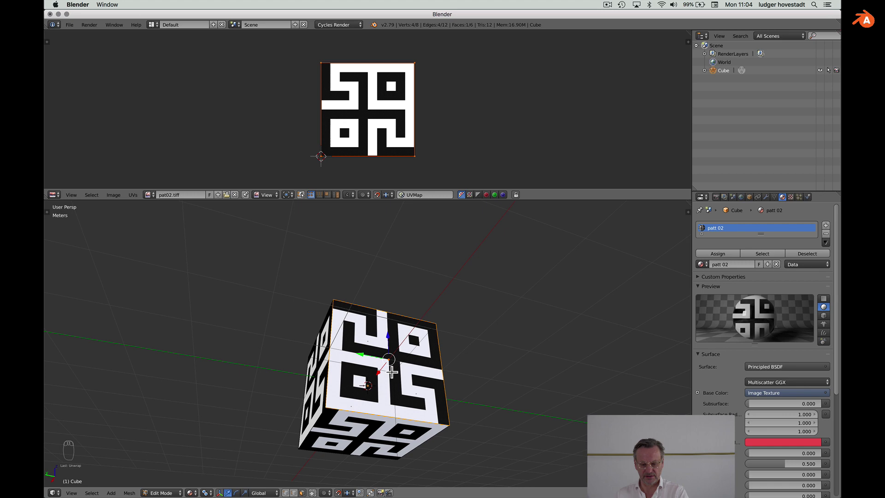
pyautogui.press('r')
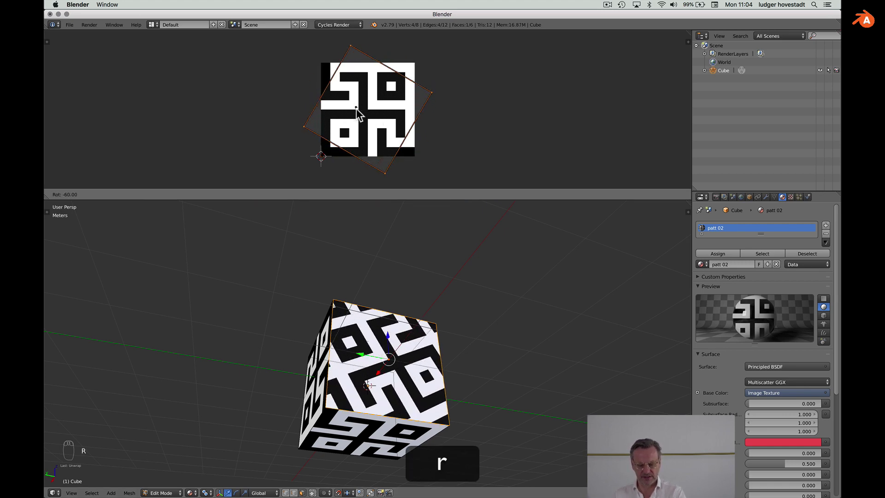
pyautogui.write('-90')
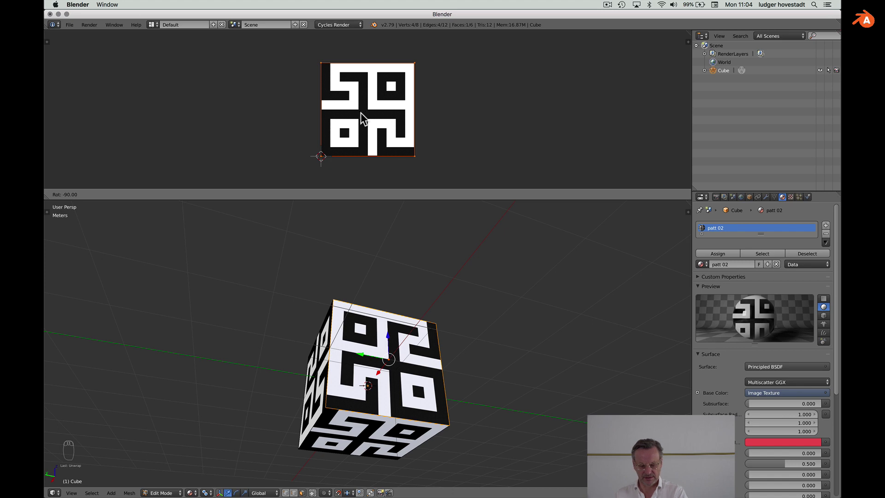
pyautogui.press('Return')
pyautogui.moveTo(420, 300); pyautogui.dragTo(602, 326, button='middle')
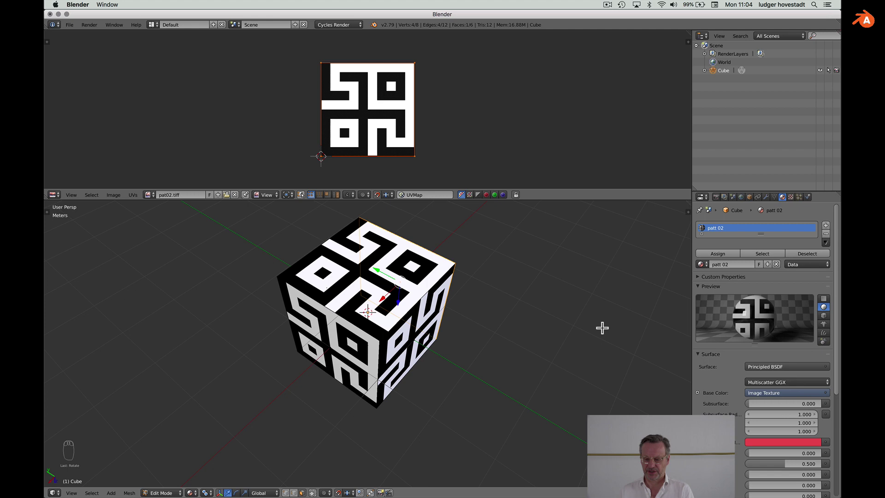
pyautogui.moveTo(383, 327); pyautogui.dragTo(383, 326, button='middle')
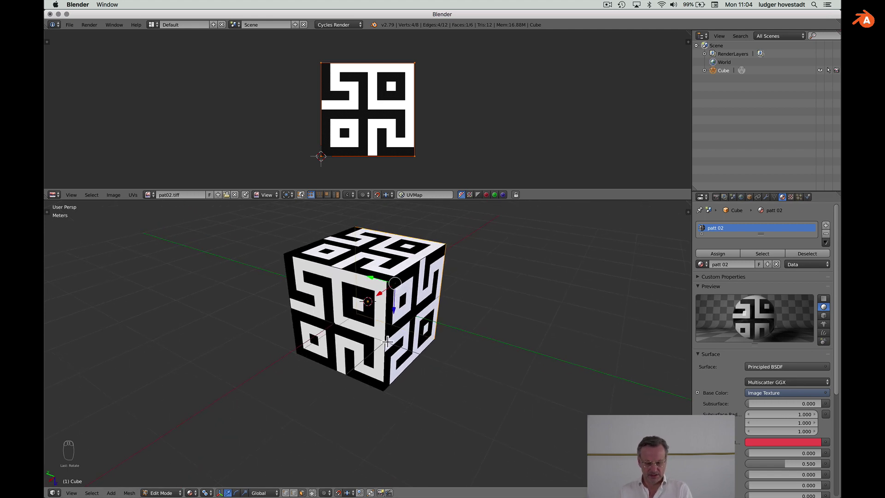
# Return to Object Mode and lift the cube upward along its Z axis
pyautogui.press('q')
pyautogui.press('Tab')
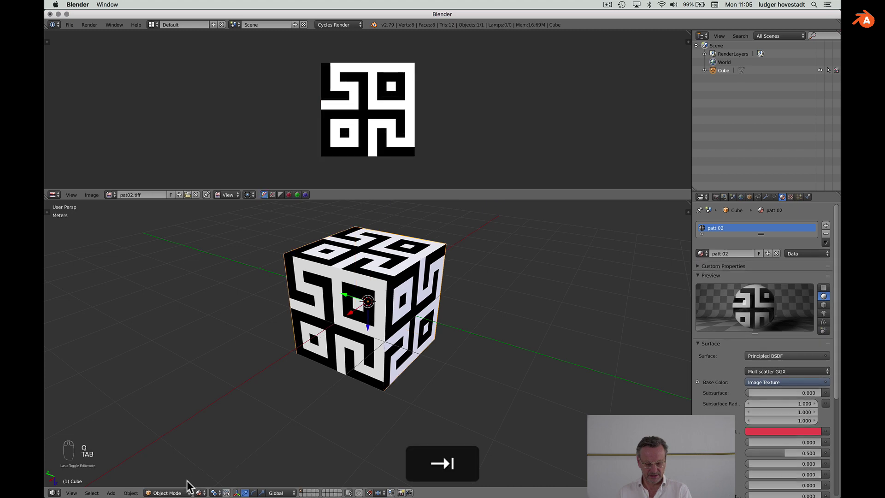
pyautogui.moveTo(364, 325); pyautogui.dragTo(364, 341, button='middle')
pyautogui.moveTo(370, 361); pyautogui.dragTo(369, 309)
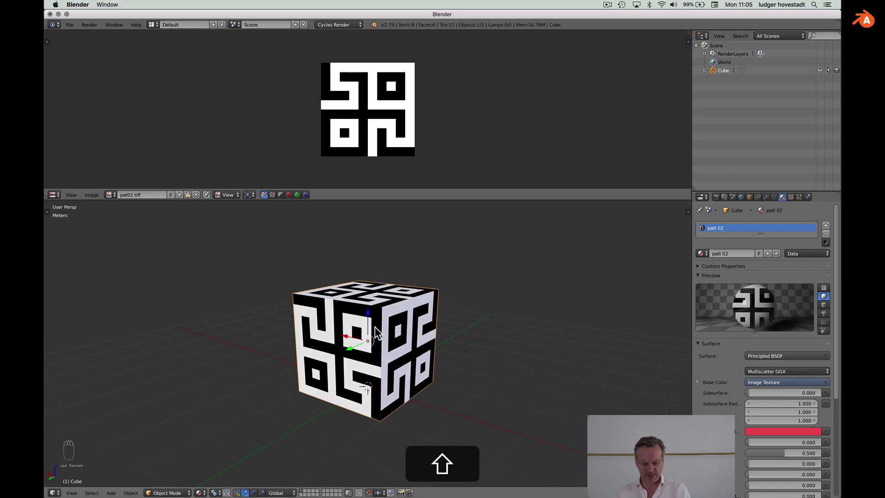
# Add a plane beneath the cube and scale it by 6 to form a floor
pyautogui.hotkey('shift', 'a')
pyautogui.click(399, 328)
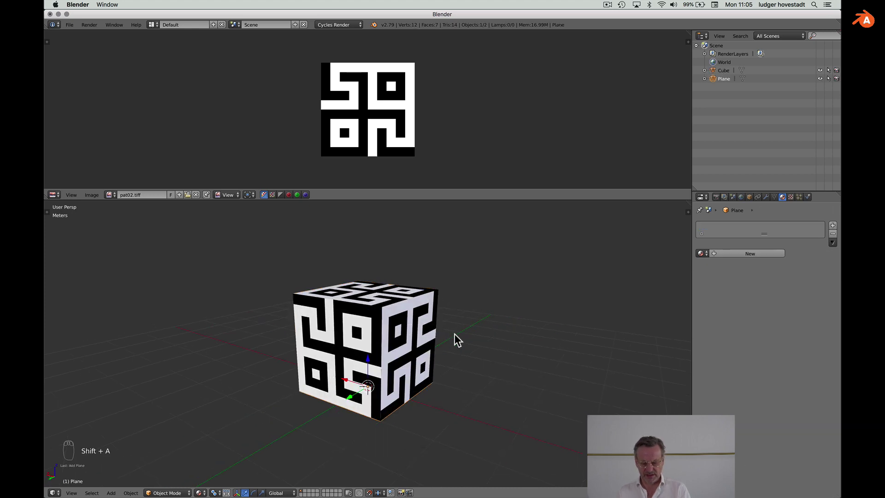
pyautogui.press('s')
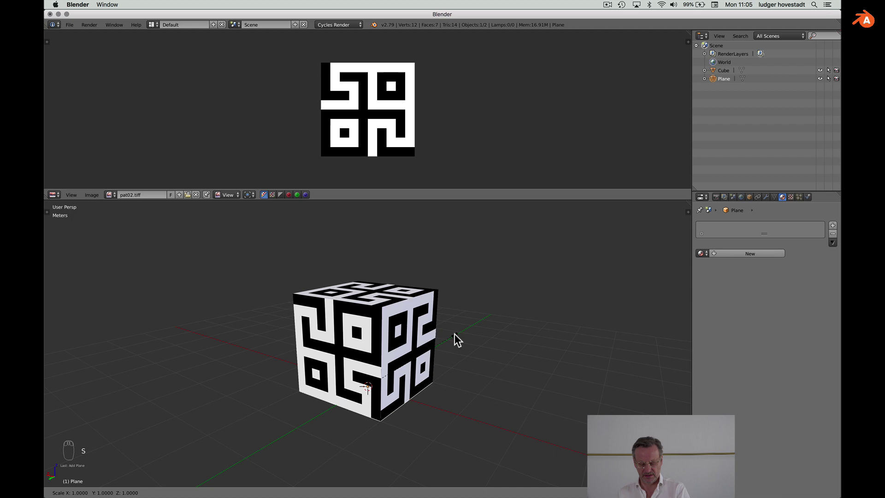
pyautogui.press('6')
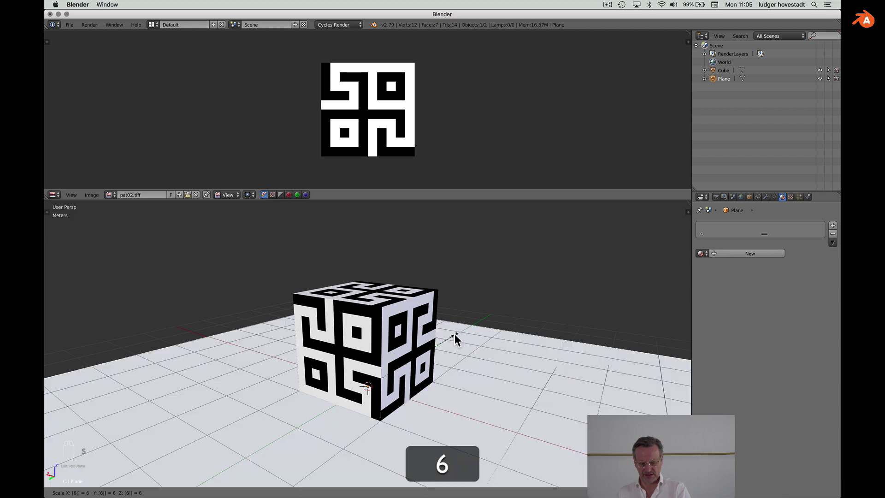
pyautogui.press('Return')
# Assign the existing patt 02 material to the floor plane
pyautogui.press('super')
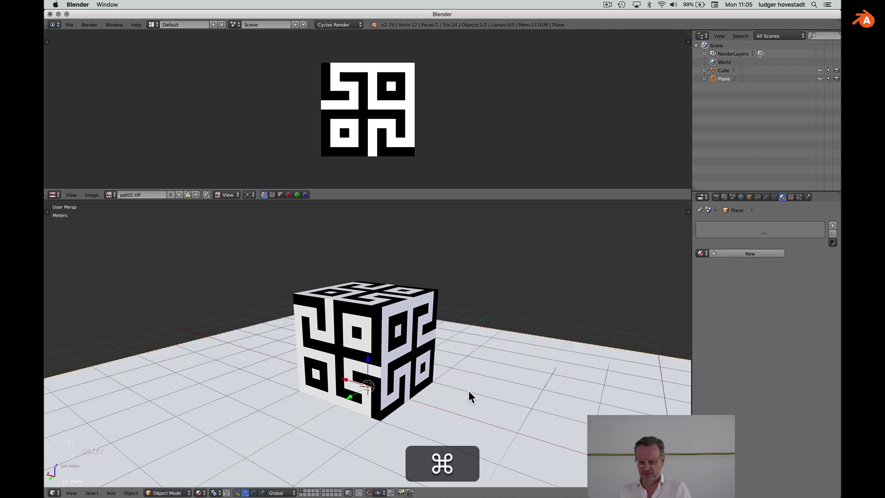
pyautogui.click(700, 253)
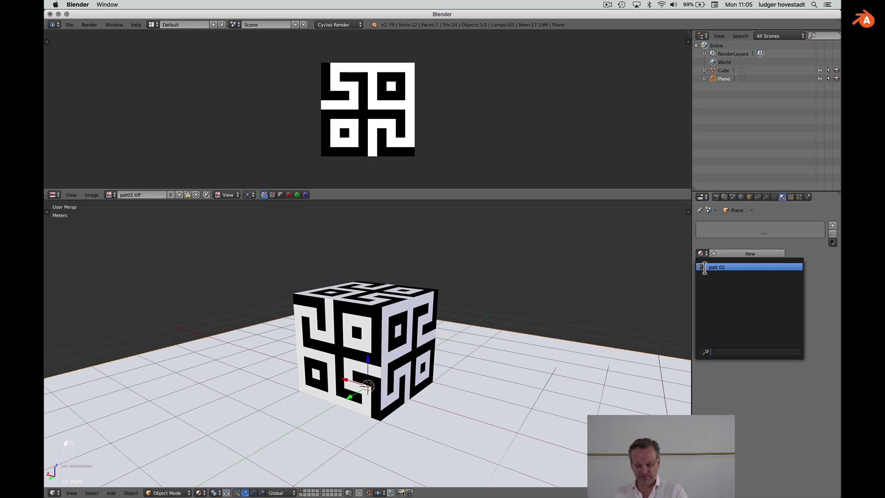
pyautogui.click(705, 267)
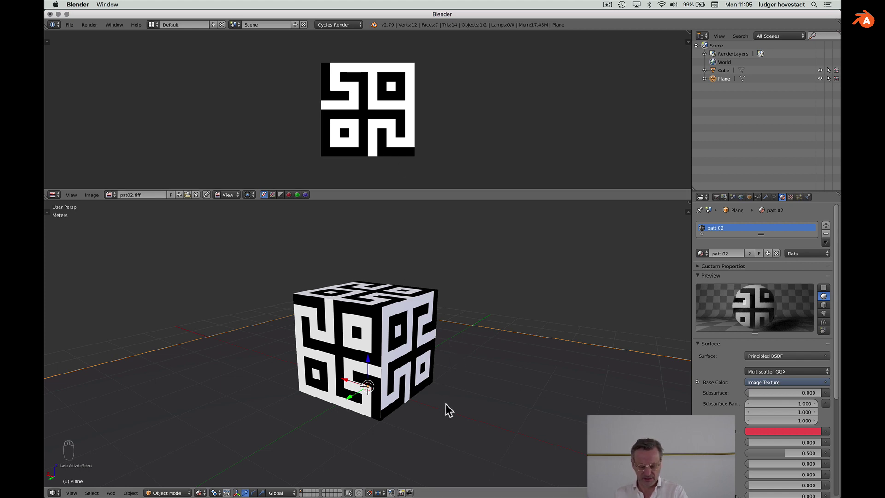
# Unwrap the floor plane in Edit Mode so the meander pattern appears
pyautogui.press('Tab')
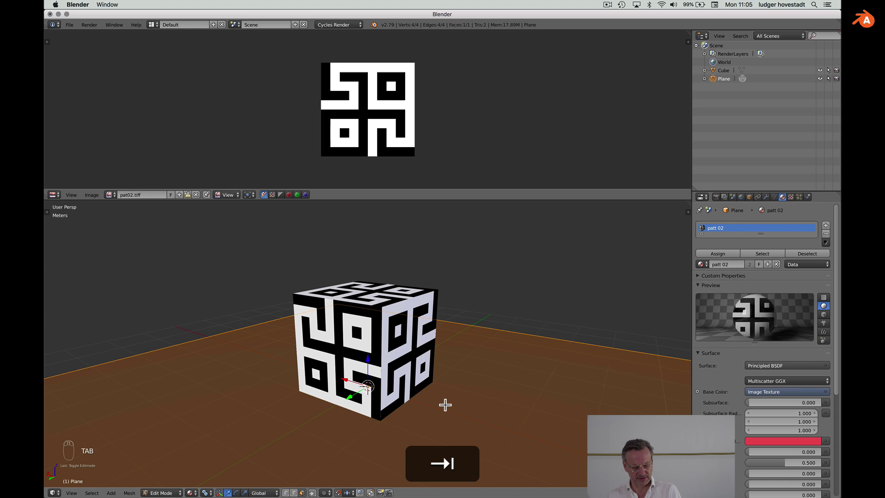
pyautogui.press('u')
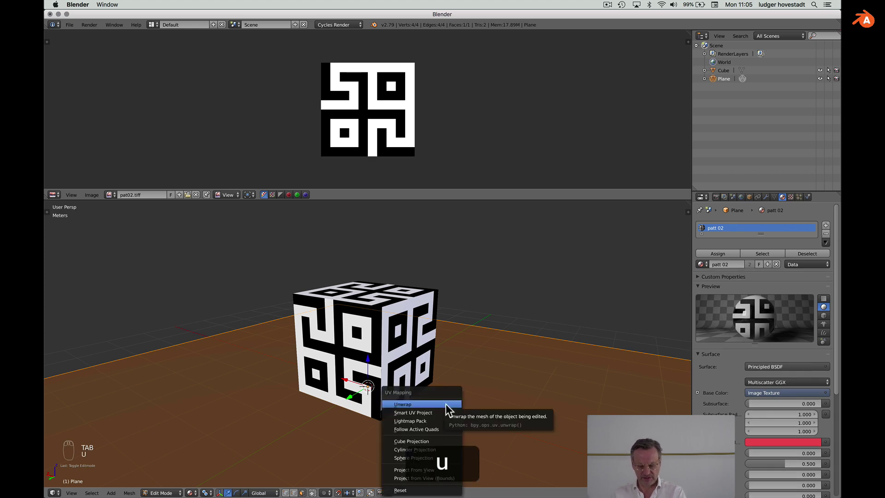
pyautogui.press('Return')
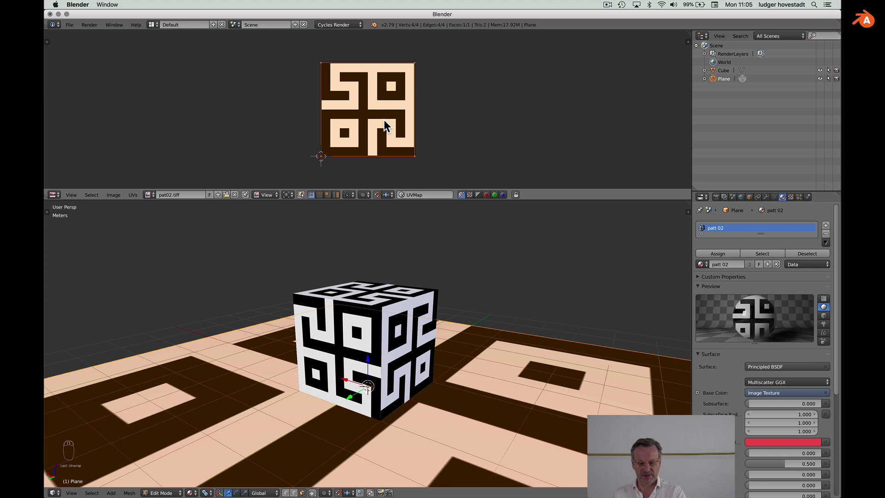
# Scale the floor's UVs by 3 to tile the pattern, after undoing a sixfold try
pyautogui.press('s')
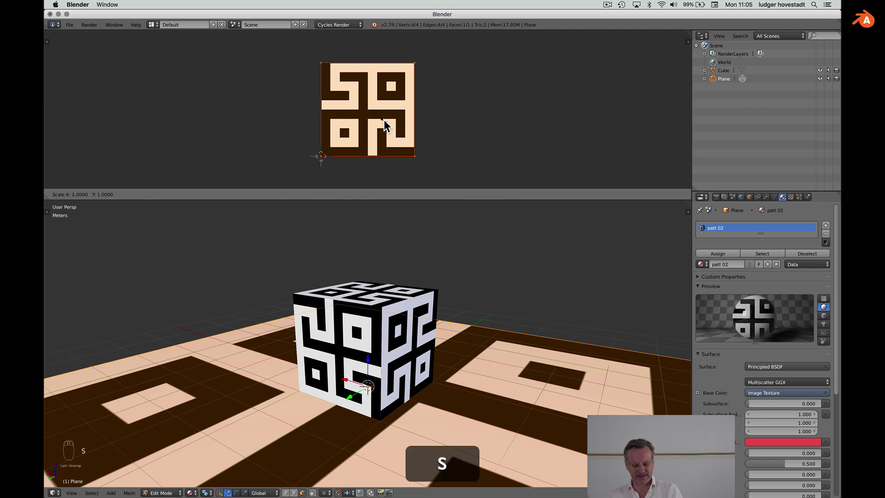
pyautogui.press('6')
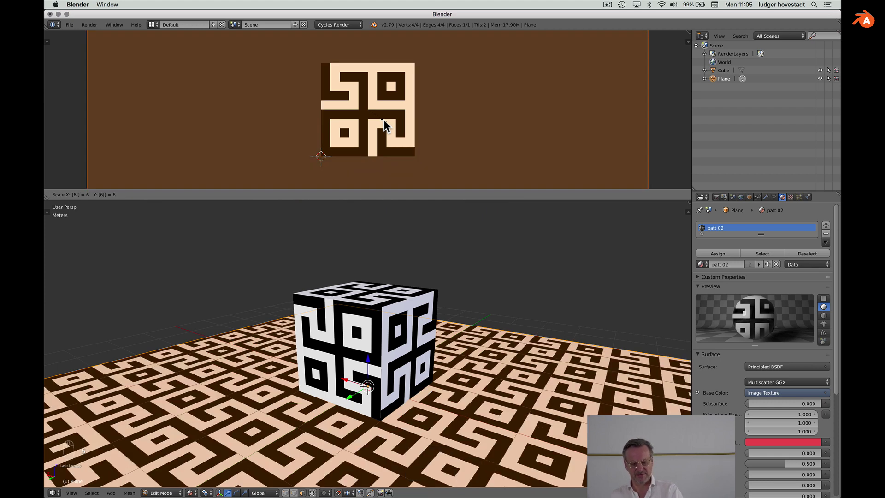
pyautogui.press('Return')
pyautogui.press('super+z')
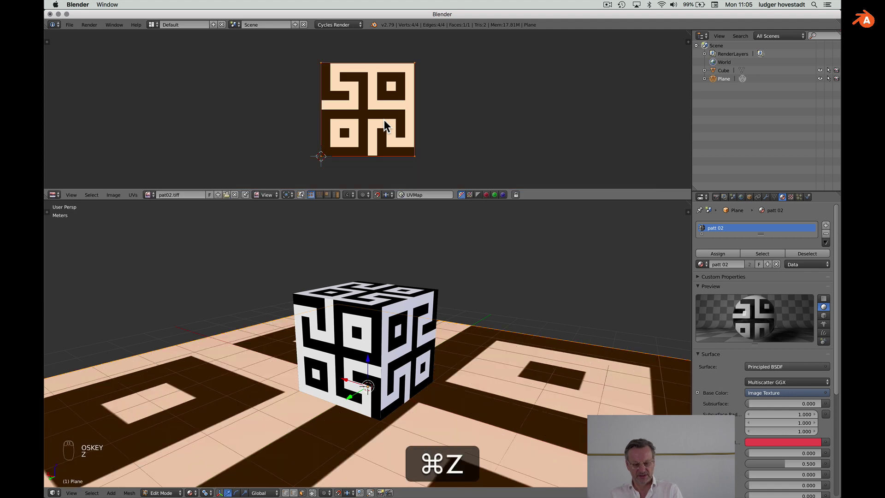
pyautogui.press('s')
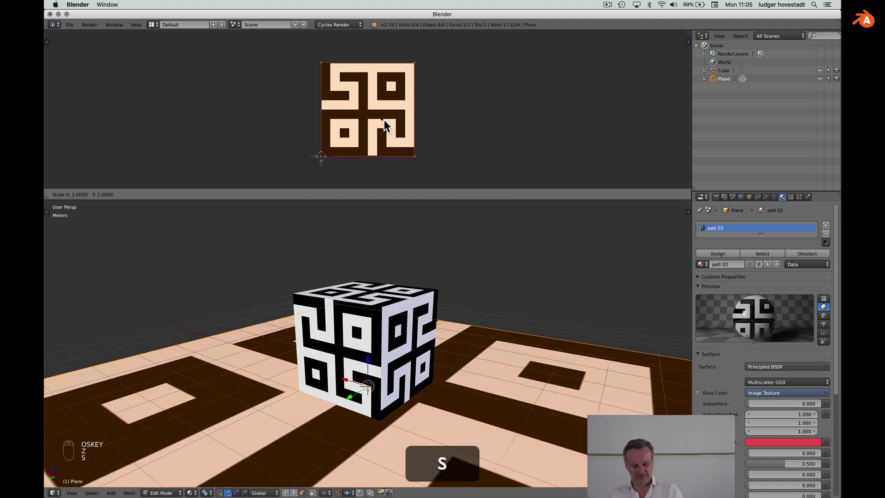
pyautogui.press('3')
pyautogui.press('Return')
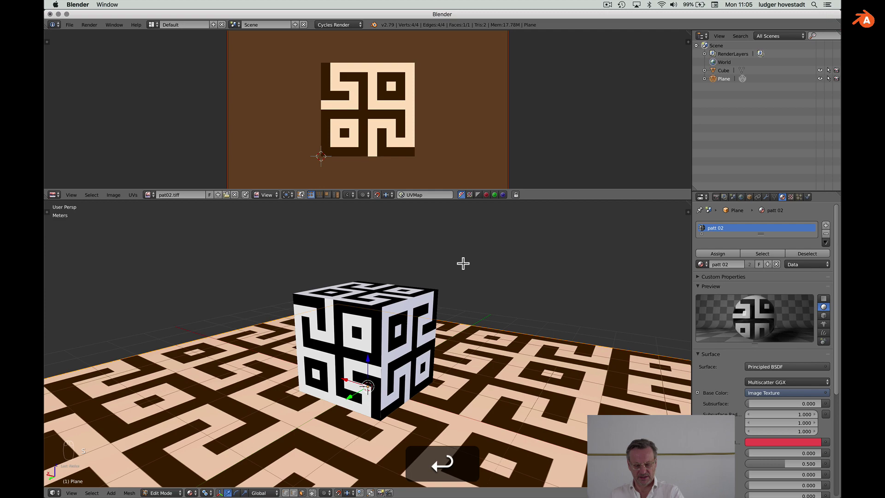
# Zoom and pan out to inspect the tiled pattern on the floor
pyautogui.scroll(-4, 463, 262)
pyautogui.scroll(-2, 463, 264)
pyautogui.scroll(3, 463, 264)
pyautogui.scroll(-3, 463, 263)
pyautogui.scroll(-2, 463, 264)
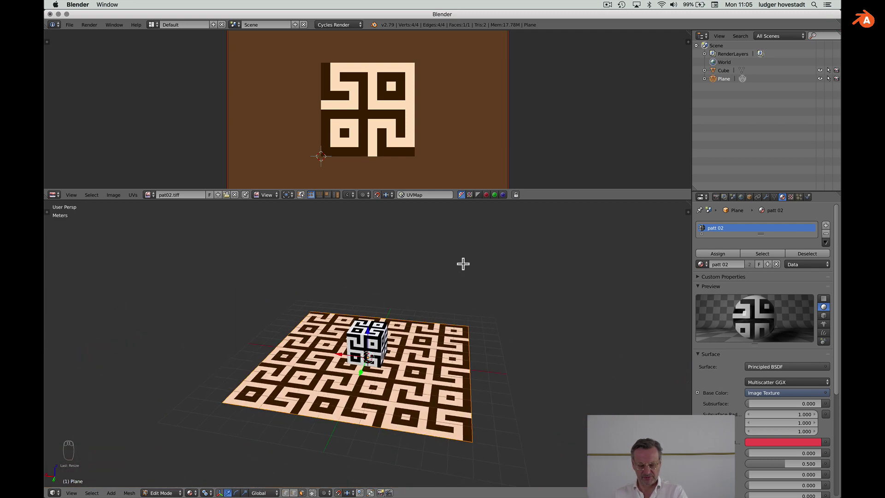
pyautogui.hscroll(-4, 464, 263)
pyautogui.scroll(2, 463, 263)
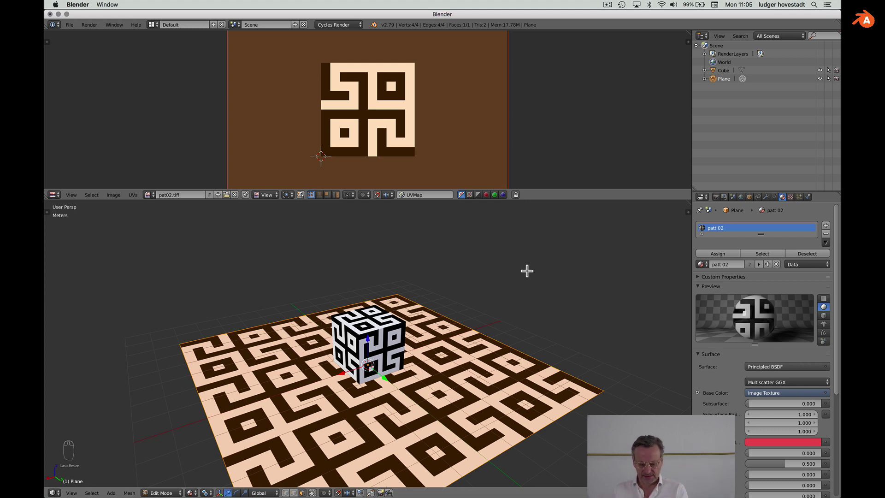
pyautogui.hscroll(-3, 526, 270)
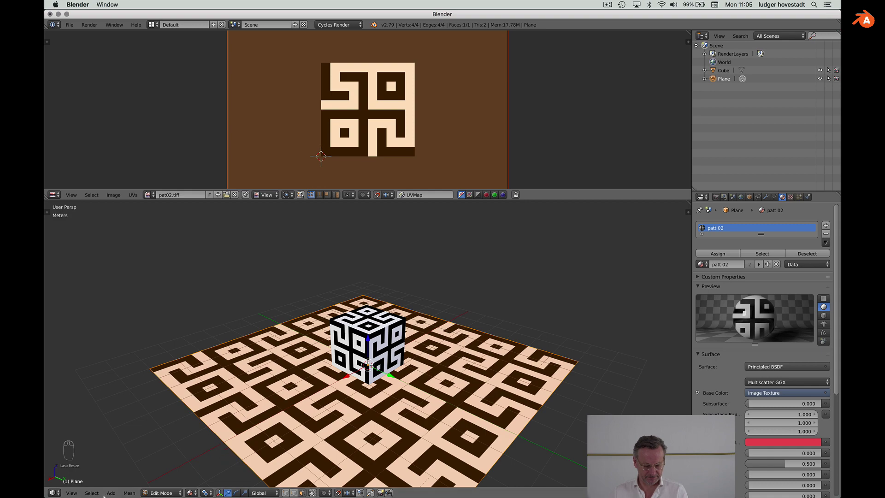
pyautogui.click(161, 493)
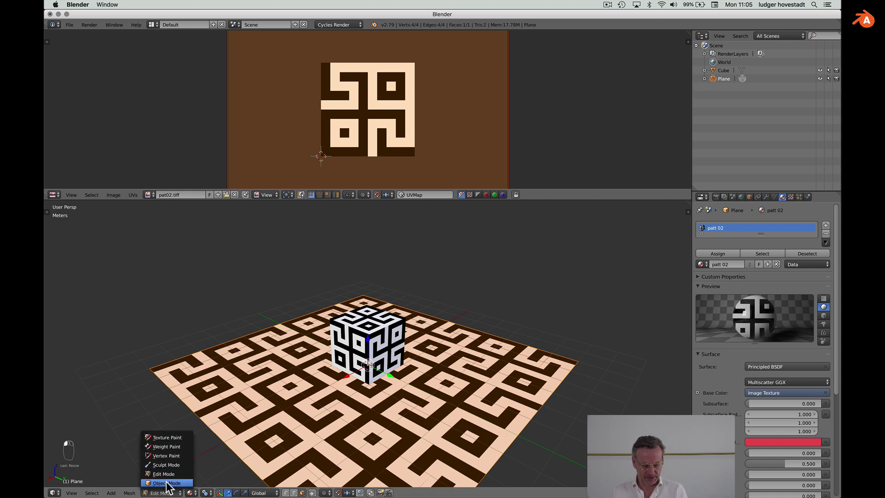
# Return to Object Mode and select an object in the scene
pyautogui.click(167, 483)
pyautogui.hscroll(-3, 326, 386)
pyautogui.hscroll(-5, 326, 386)
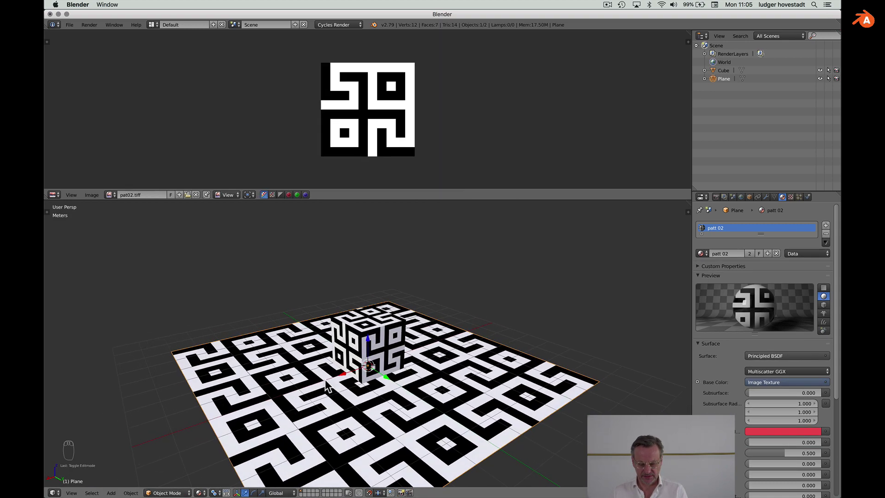
pyautogui.press('shift')
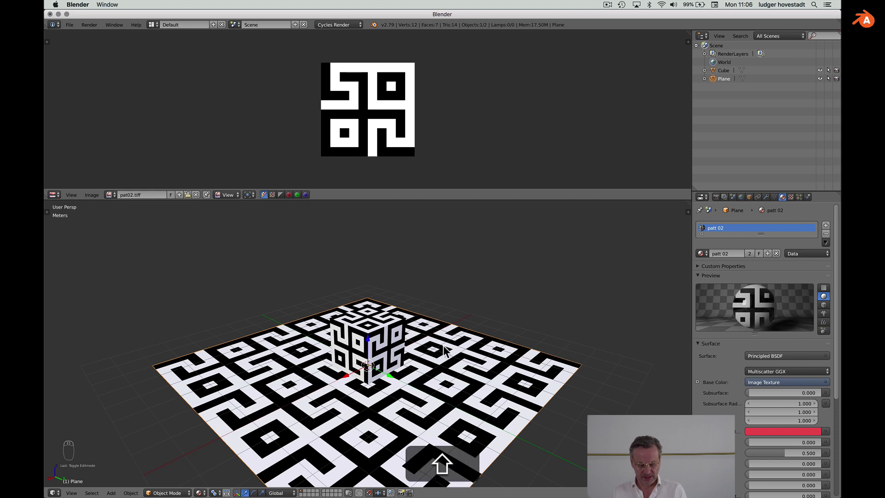
pyautogui.press('super')
pyautogui.rightClick(417, 398)
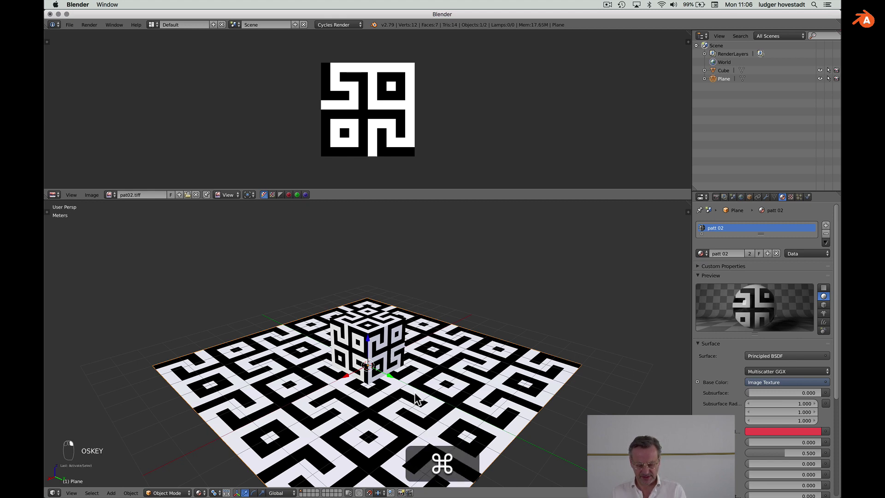
# Add a Sun lamp rotated 45° on Y and Z, previewed in Rendered shading
pyautogui.hotkey('shift', 'a')
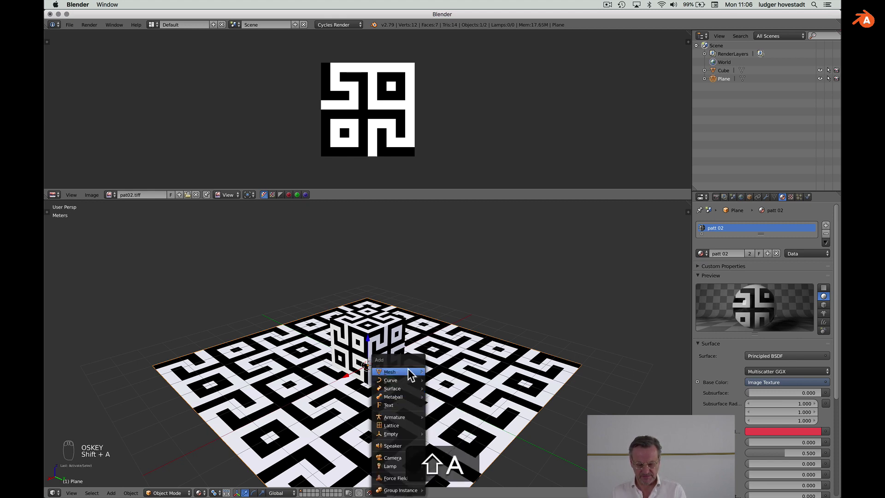
pyautogui.moveTo(397, 465)
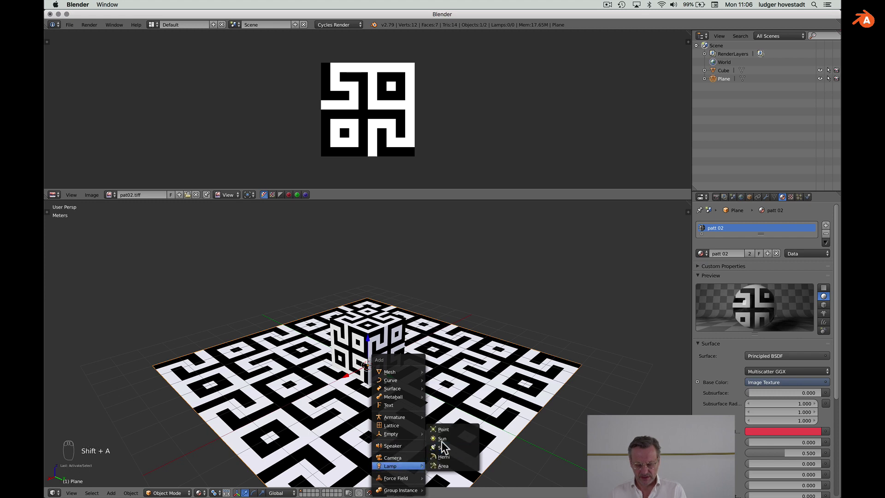
pyautogui.click(443, 438)
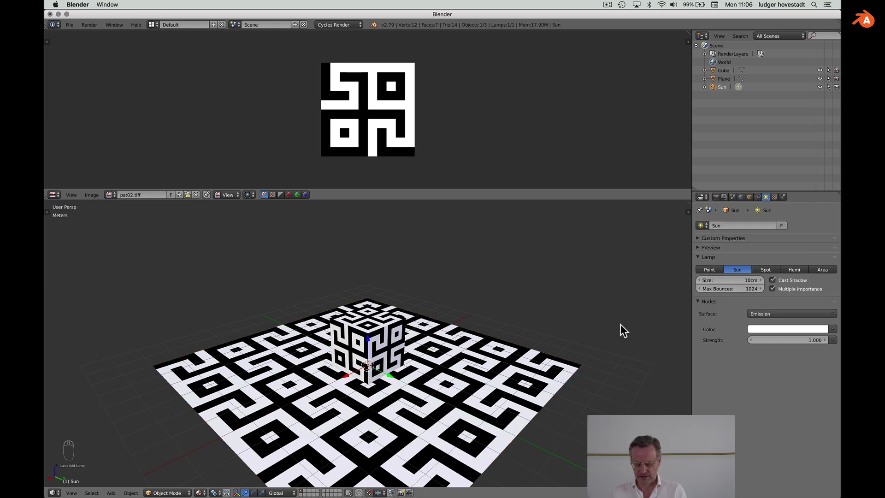
pyautogui.press('n')
pyautogui.scroll(8, 636, 269)
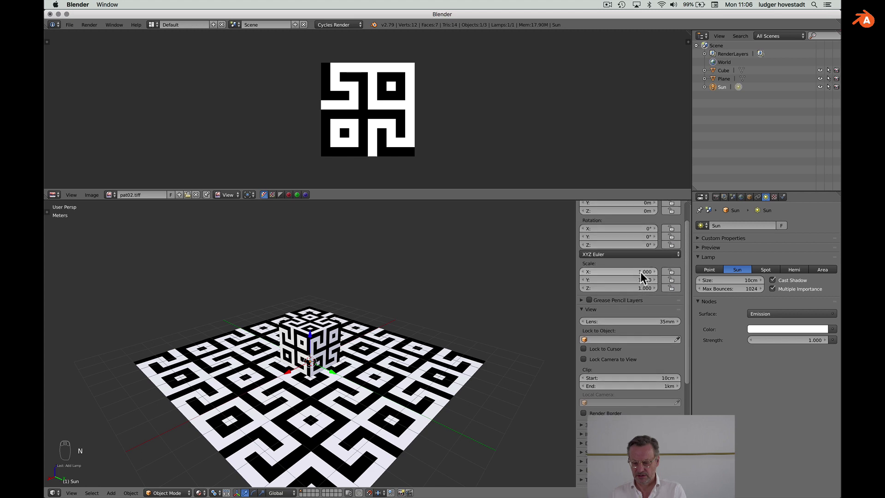
pyautogui.scroll(3, 649, 285)
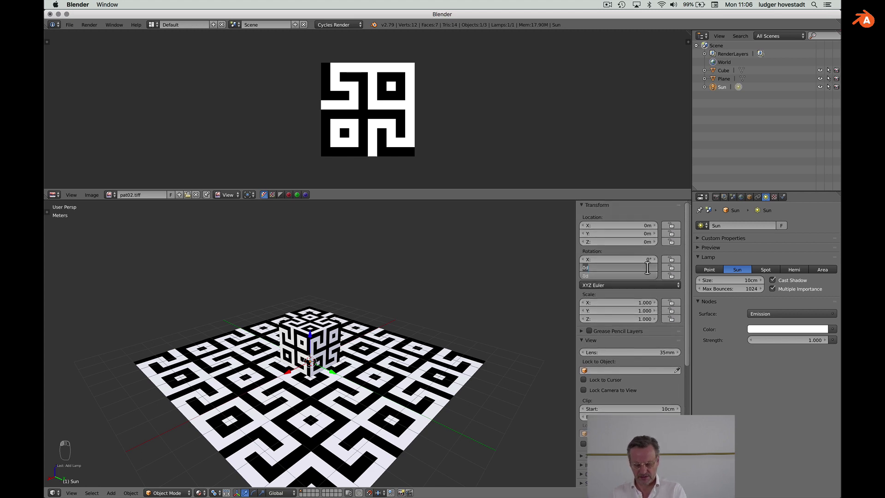
pyautogui.write('45')
pyautogui.press('Return')
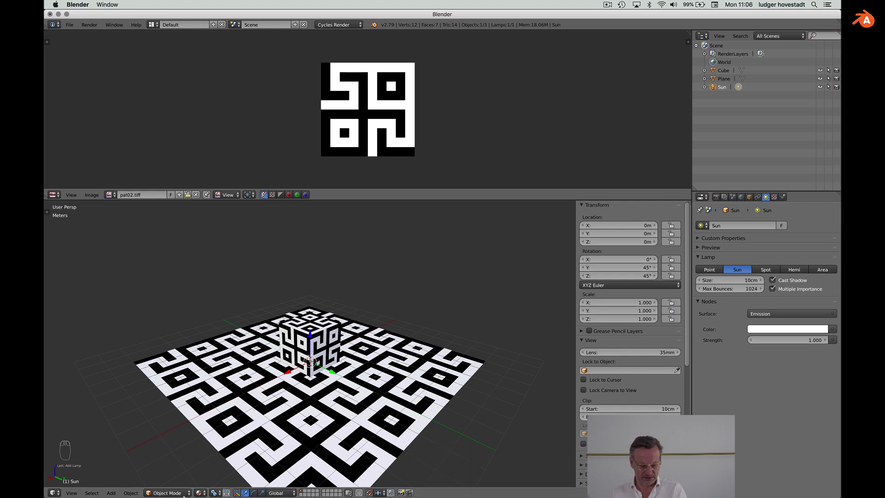
pyautogui.click(199, 492)
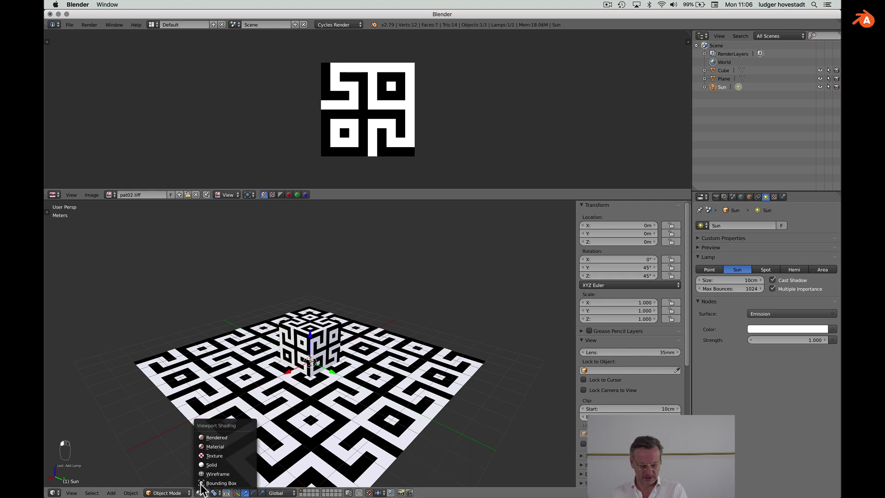
pyautogui.click(209, 437)
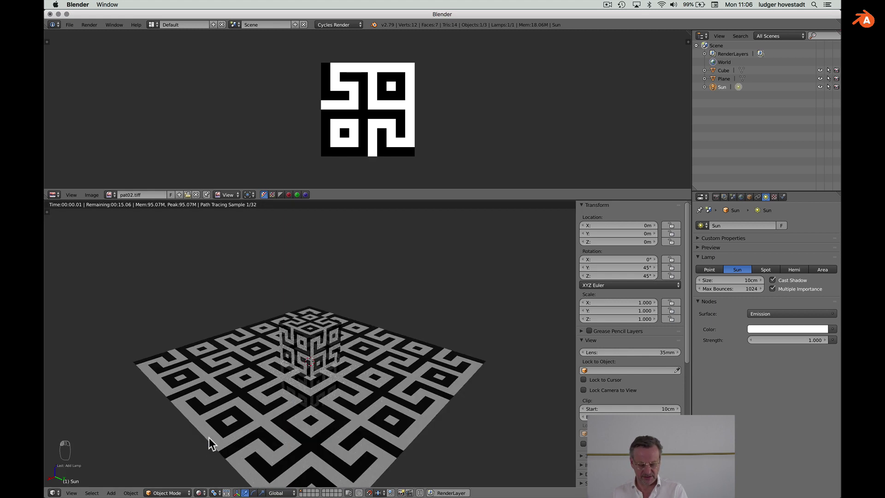
# Set the Sun lamp's size to 50 cm and its strength to 3
pyautogui.click(745, 279)
pyautogui.write('50')
pyautogui.press('Return')
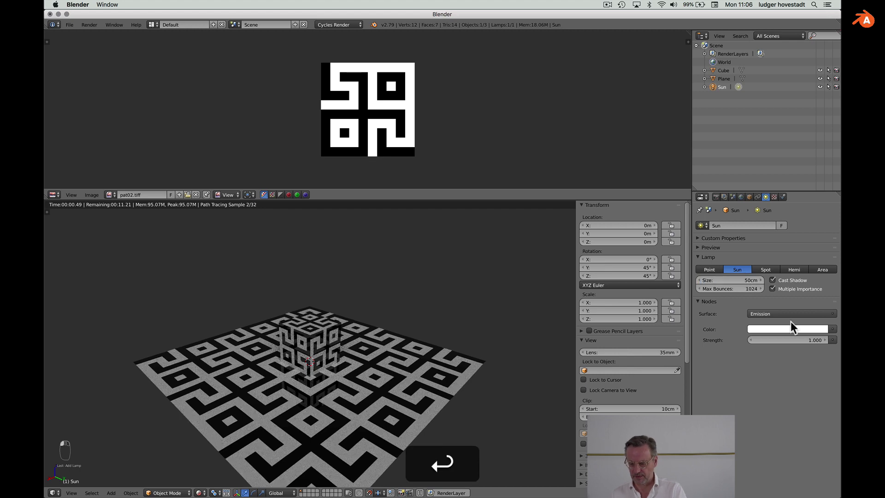
pyautogui.click(815, 341)
pyautogui.write('3')
pyautogui.press('Return')
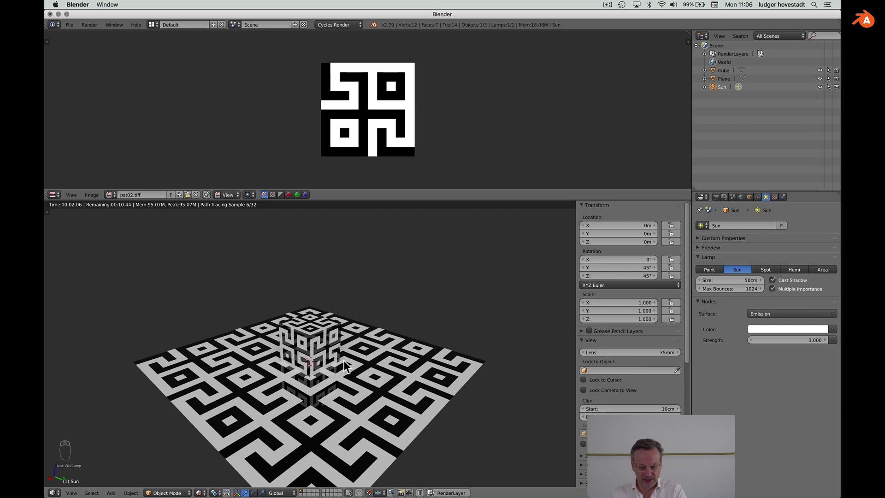
# Swing the sun's Z rotation around the cube, then select the floor plane
pyautogui.scroll(3, 388, 344)
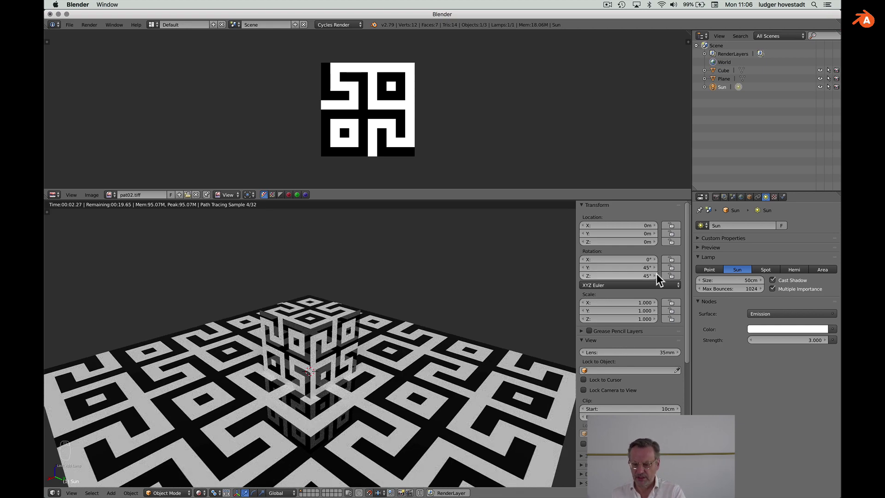
pyautogui.moveTo(656, 275); pyautogui.dragTo(708, 275)
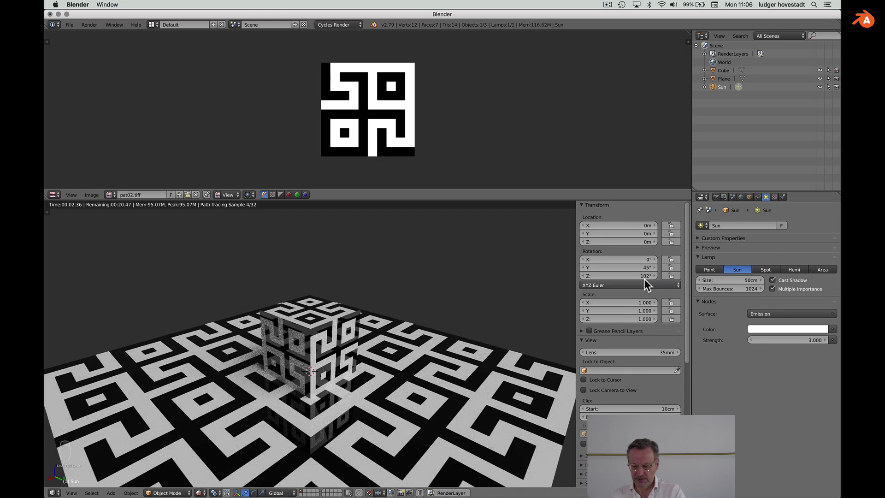
pyautogui.moveTo(618, 275); pyautogui.dragTo(664, 275)
pyautogui.moveTo(617, 275); pyautogui.dragTo(657, 276)
pyautogui.click(700, 256)
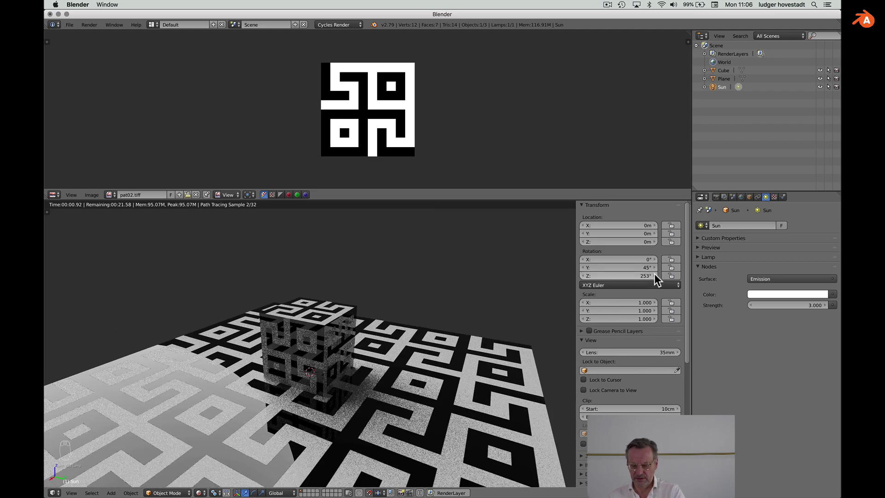
pyautogui.moveTo(653, 276)
pyautogui.mouseDown()
pyautogui.moveTo(708, 276)
pyautogui.moveTo(654, 277)
pyautogui.mouseUp()
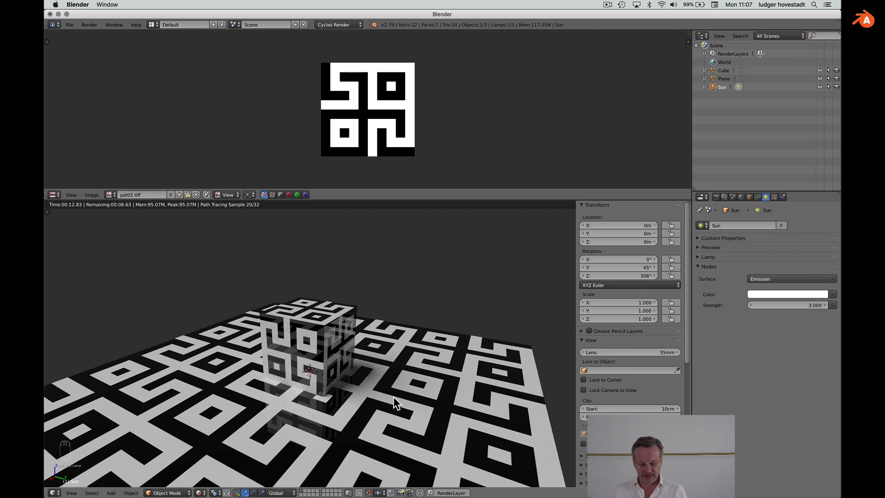
pyautogui.keyDown('super'); pyautogui.click(394, 395); pyautogui.keyUp('super')
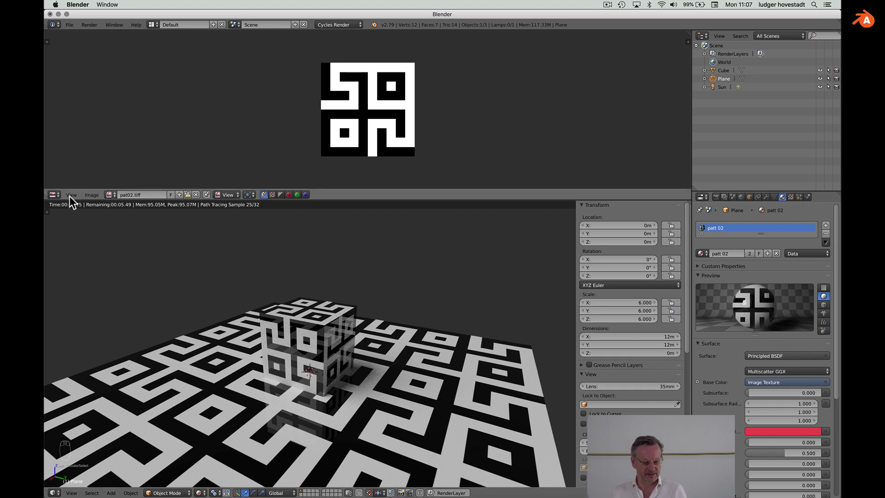
# Change the top image area into the Node Editor showing the floor's material
pyautogui.click(55, 193)
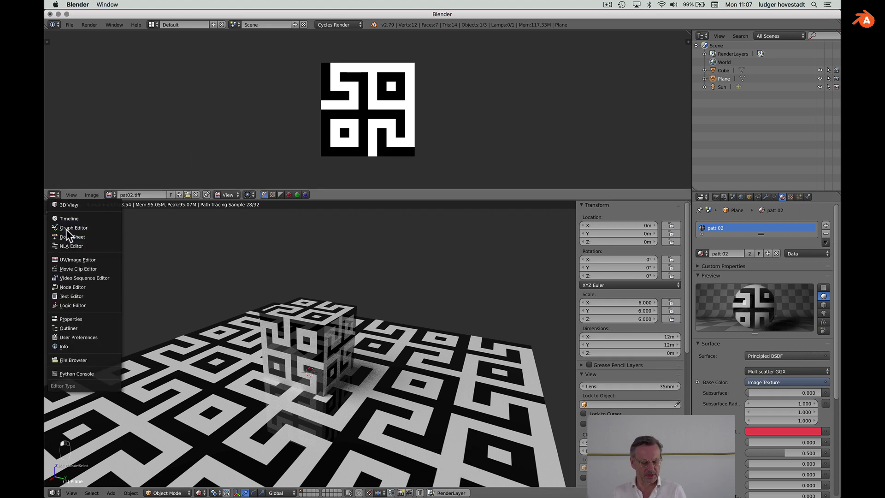
pyautogui.click(69, 269)
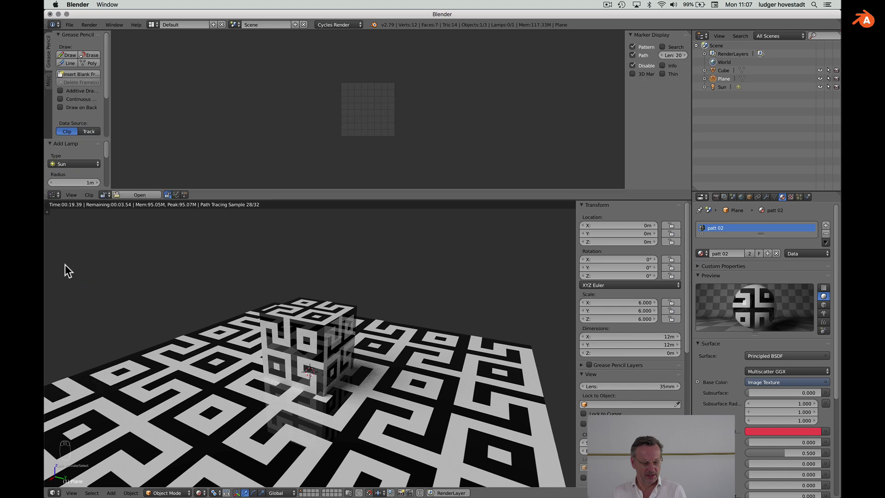
pyautogui.click(54, 193)
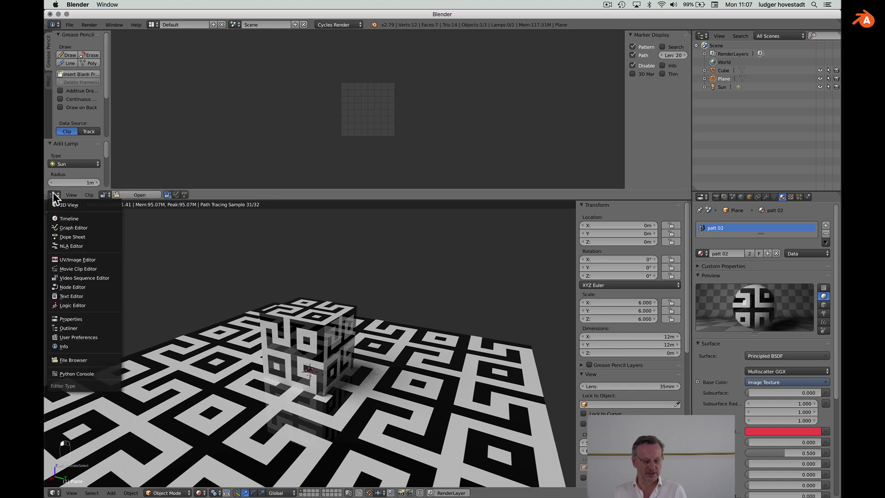
pyautogui.click(74, 287)
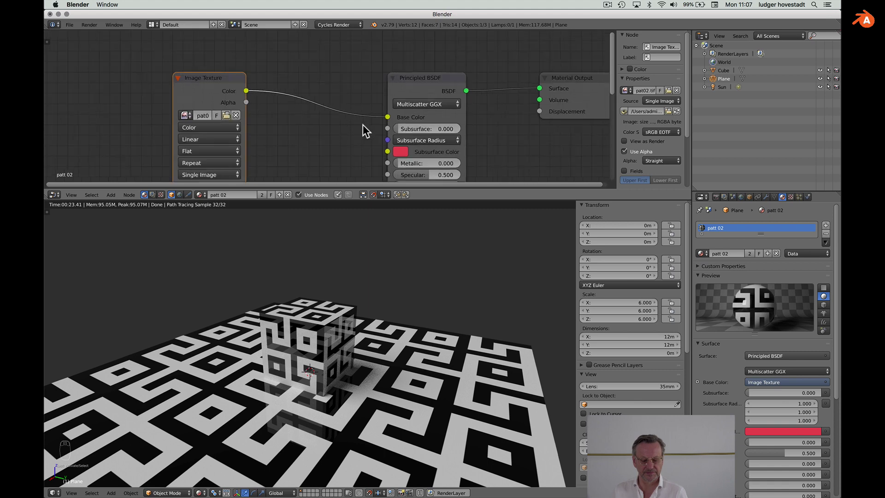
pyautogui.scroll(-3, 363, 124)
pyautogui.hscroll(2, 363, 124)
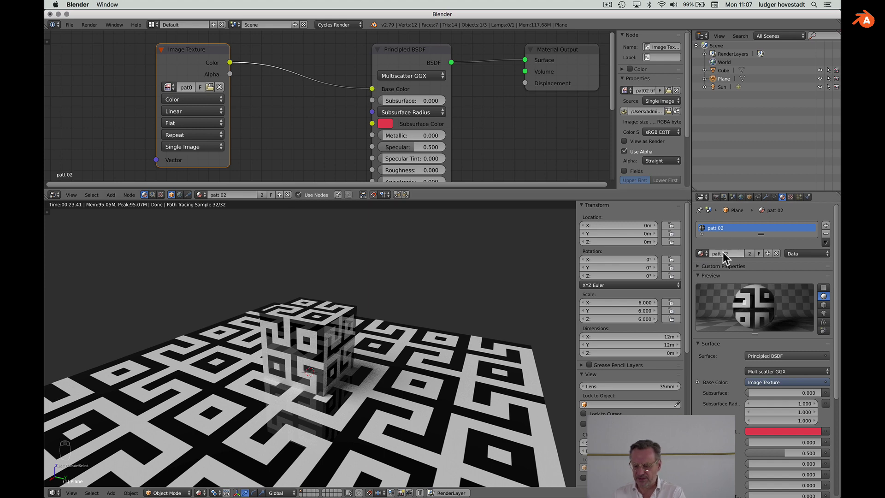
# Duplicate the floor material and rename the copy 'patt 0 white'
pyautogui.click(702, 253)
pyautogui.click(705, 254)
pyautogui.click(767, 253)
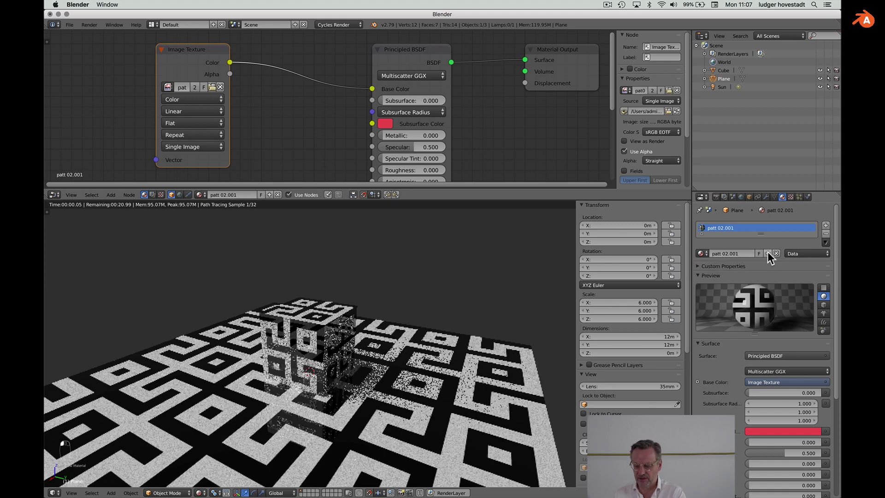
pyautogui.doubleClick(738, 253)
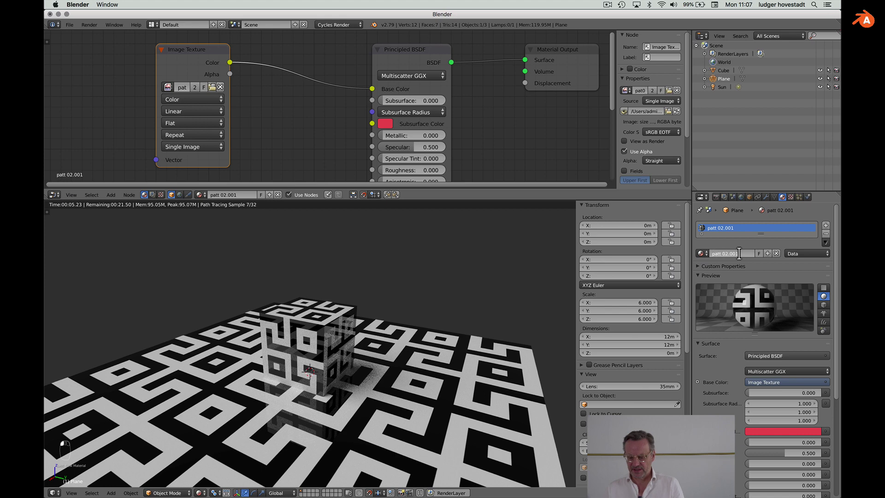
pyautogui.press('BackSpace')
pyautogui.press('BackSpace')
pyautogui.press('BackSpace')
pyautogui.write('white')
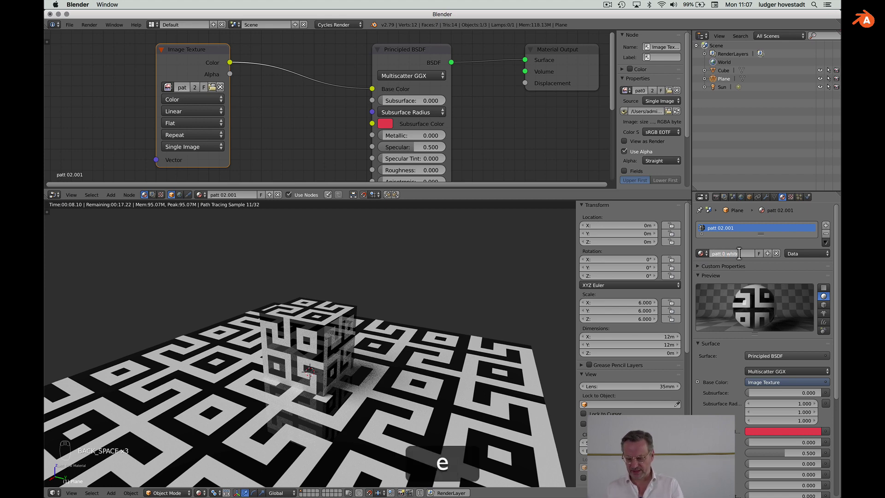
pyautogui.press('Return')
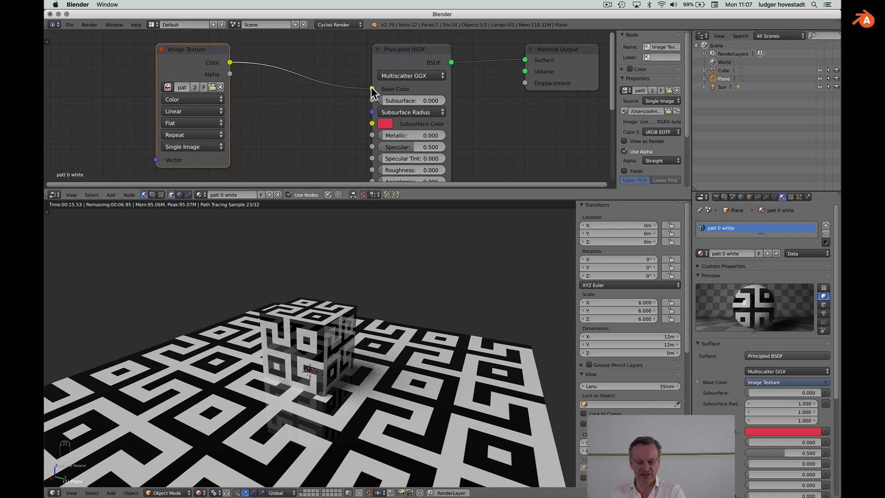
# Relink the pattern texture from Base Color to Metallic and also into Roughness
pyautogui.moveTo(372, 88); pyautogui.dragTo(370, 132)
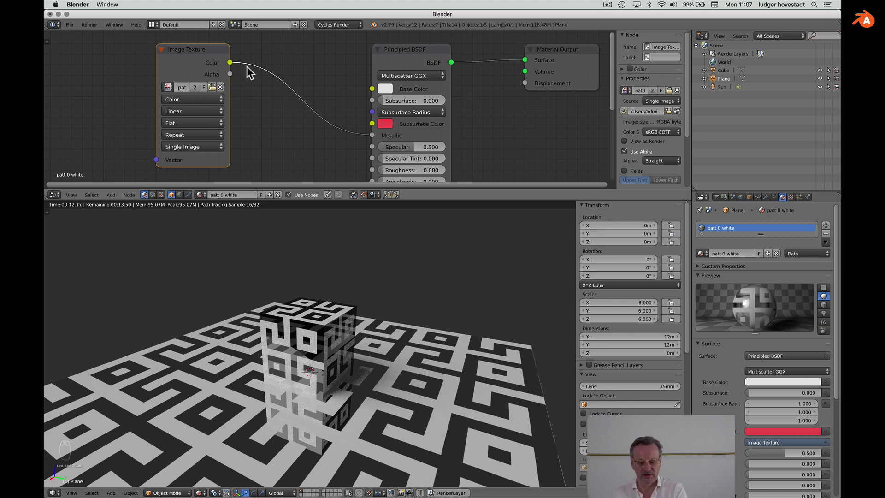
pyautogui.moveTo(231, 63); pyautogui.dragTo(370, 169)
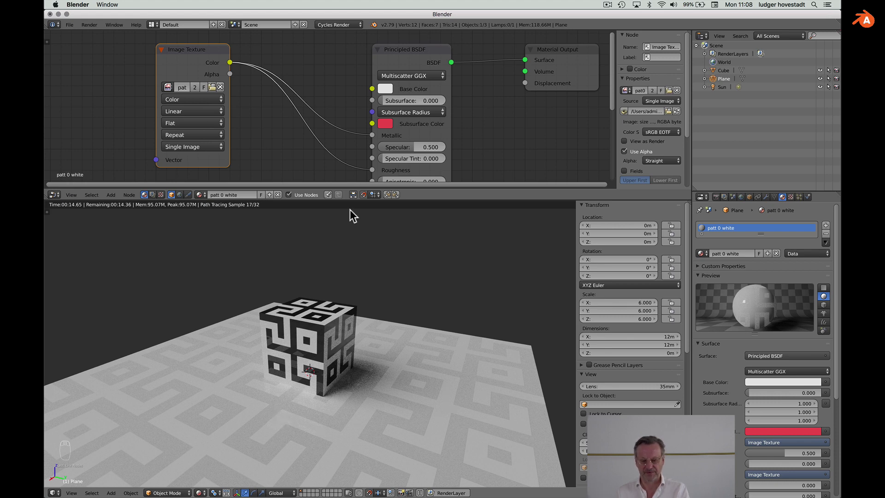
pyautogui.press('shift')
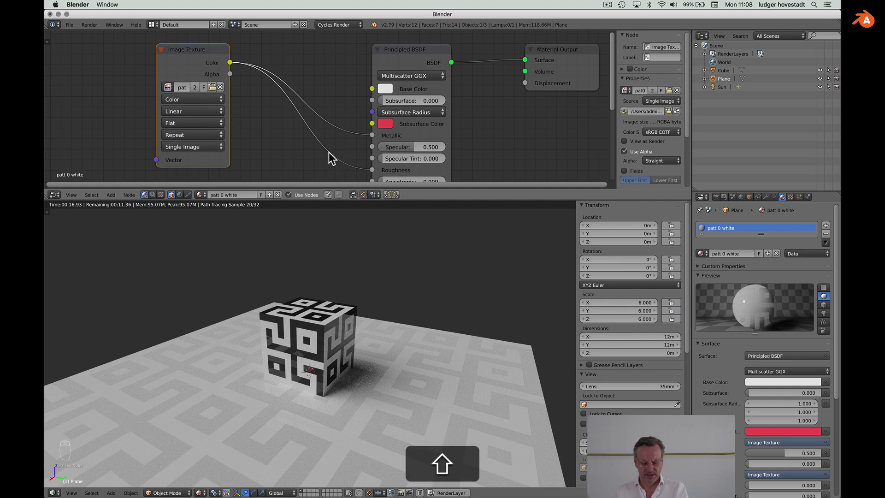
# Insert an Invert node on the floor's Roughness link with Fac lowered to about 0.205
pyautogui.hotkey('shift', 'a')
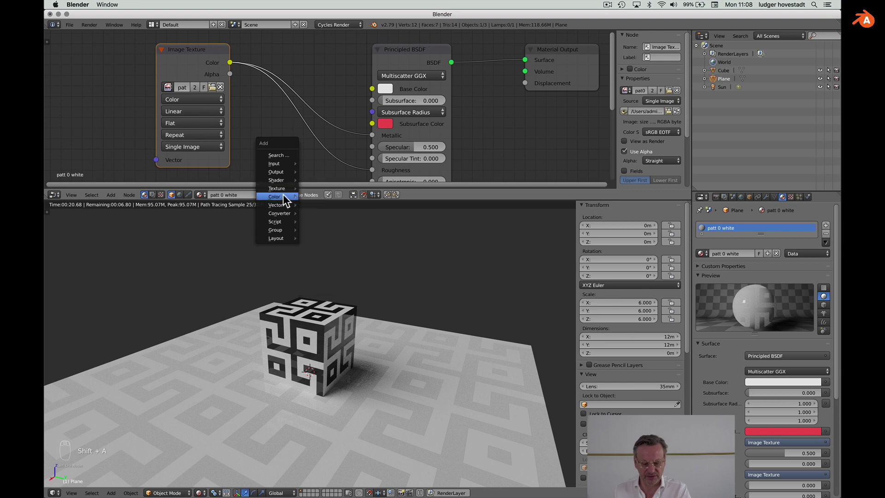
pyautogui.moveTo(283, 196)
pyautogui.click(324, 223)
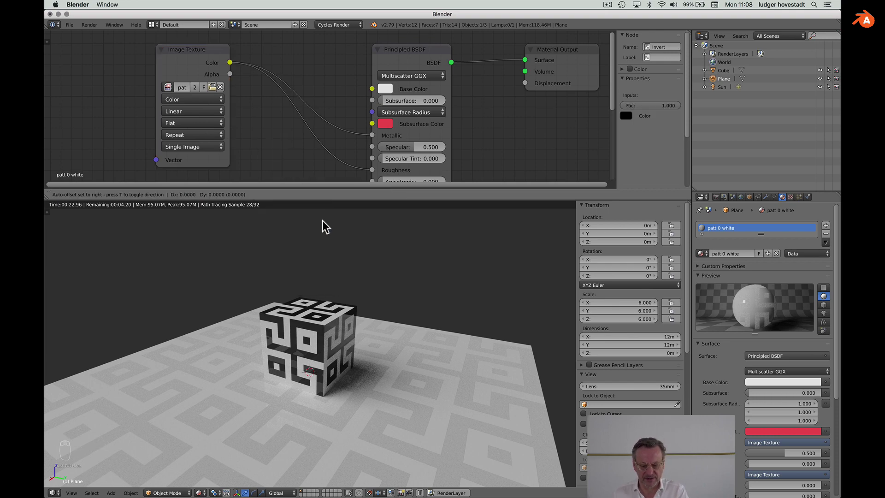
pyautogui.click(265, 137)
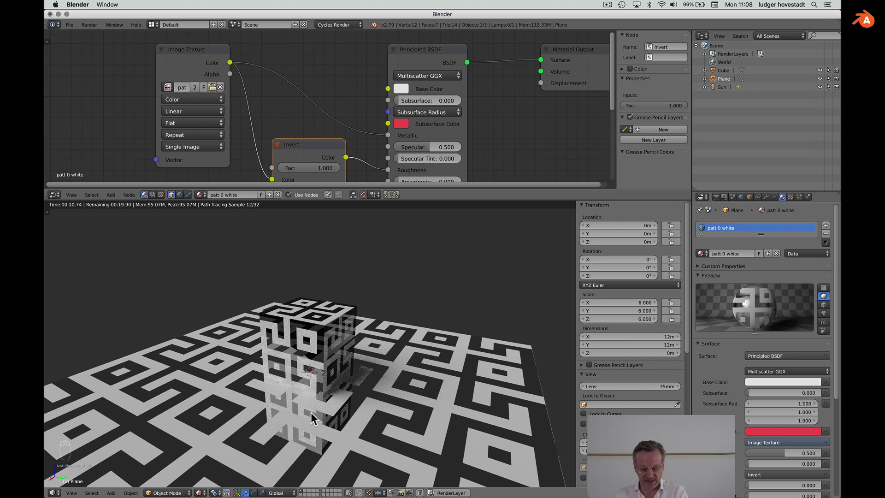
pyautogui.click(307, 167)
pyautogui.write('1.0')
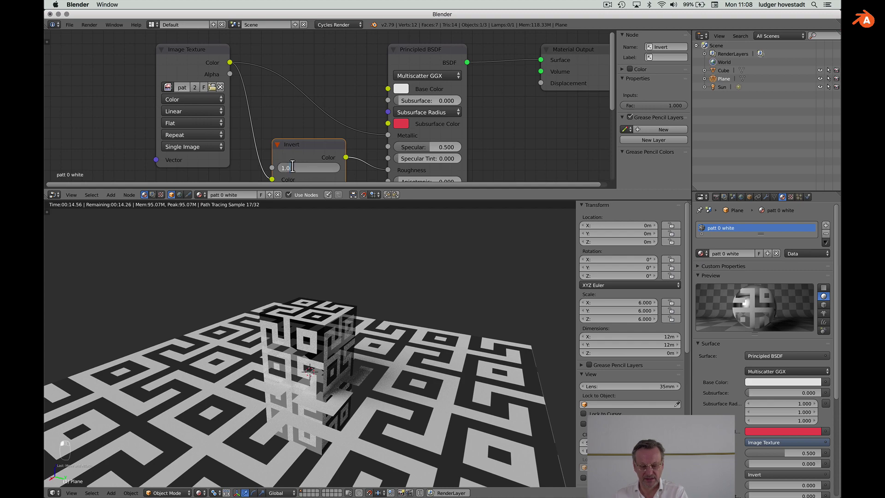
pyautogui.press('Return')
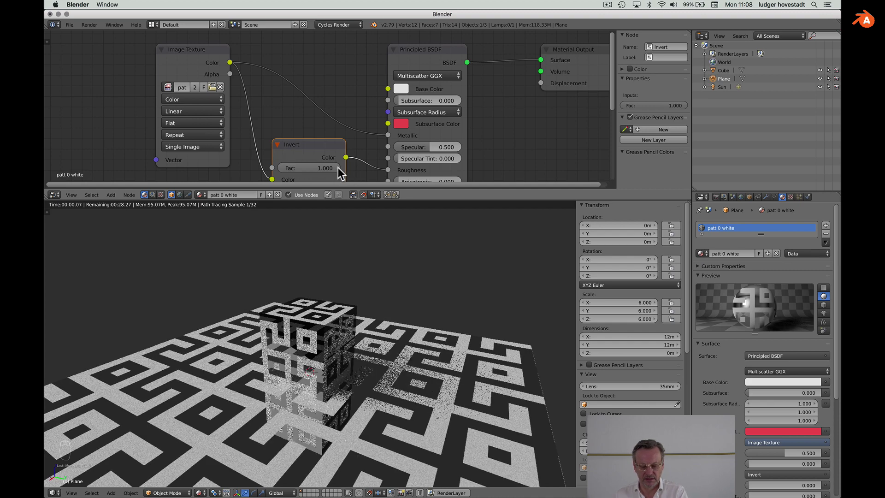
pyautogui.moveTo(338, 168); pyautogui.dragTo(292, 168)
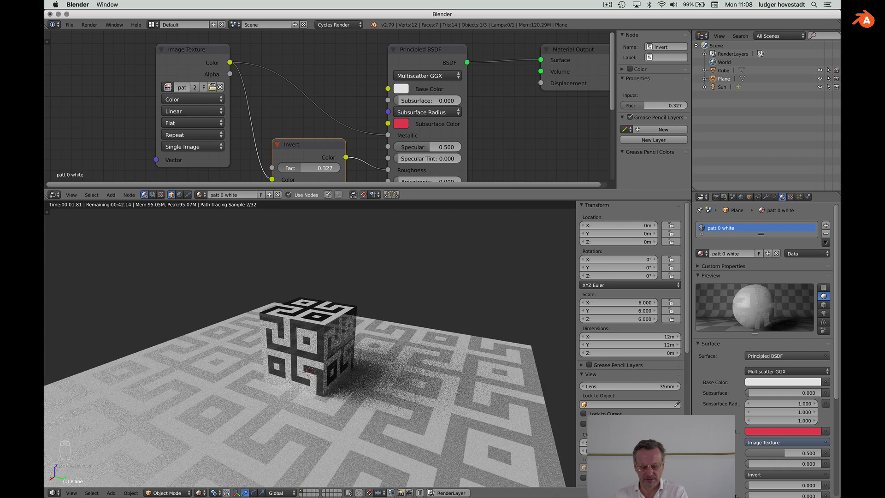
pyautogui.moveTo(292, 167); pyautogui.dragTo(282, 168)
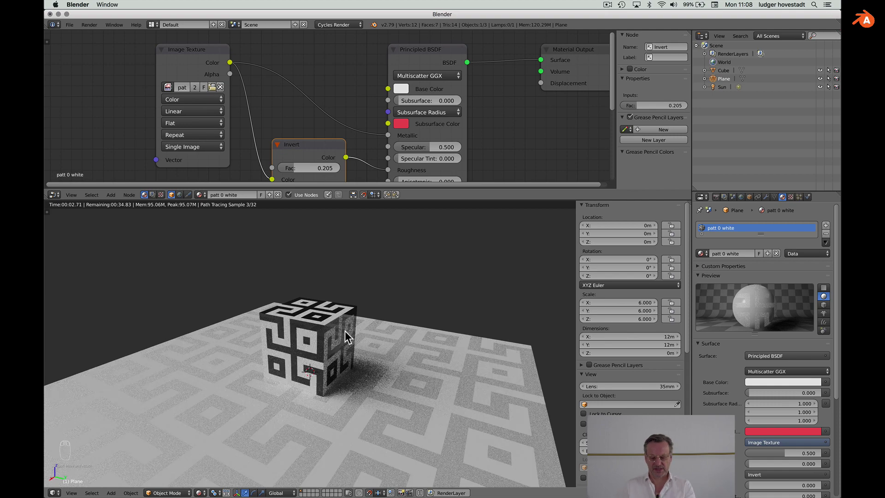
# Try a green base colour on the floor, then undo it to keep white
pyautogui.click(401, 88)
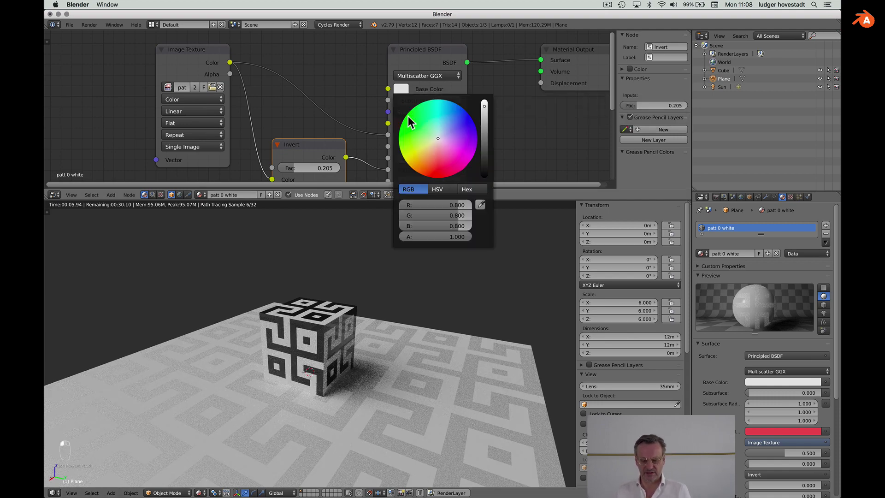
pyautogui.moveTo(413, 129); pyautogui.dragTo(417, 137)
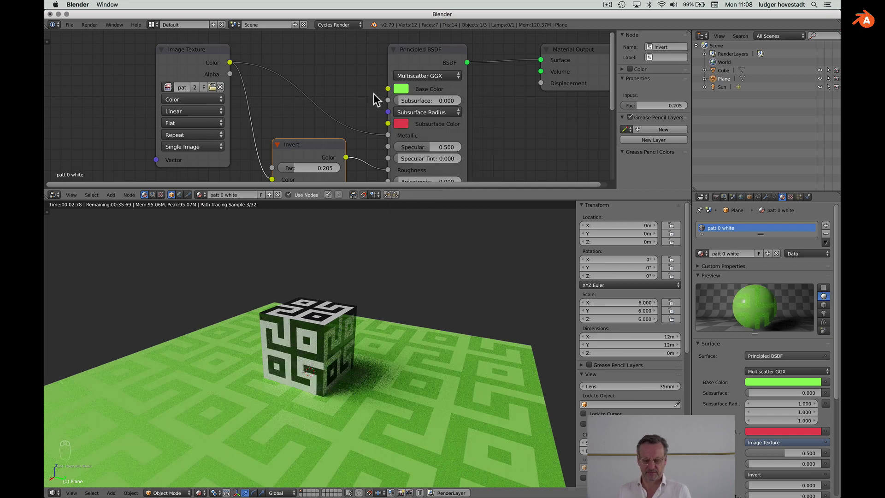
pyautogui.press('super')
pyautogui.press('super+z')
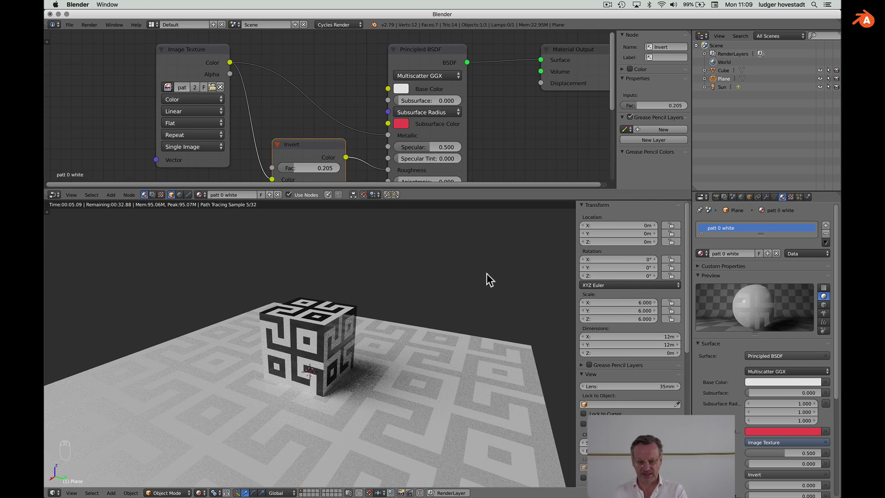
# Lower the floor material's Specular to 0.279 and select the cube
pyautogui.moveTo(433, 145); pyautogui.dragTo(415, 145)
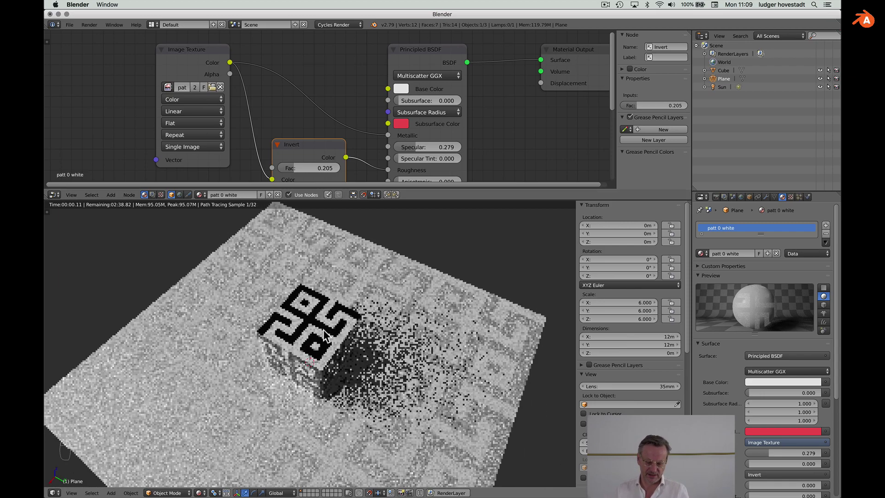
pyautogui.press('super')
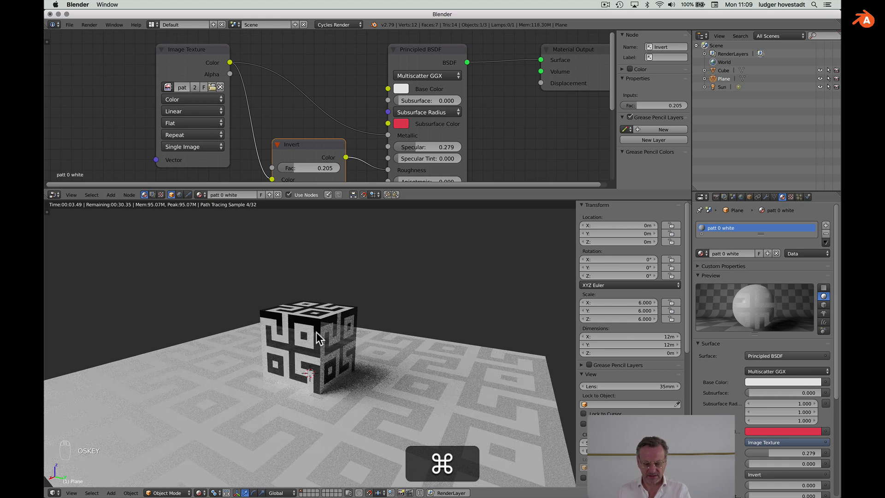
pyautogui.rightClick(317, 332)
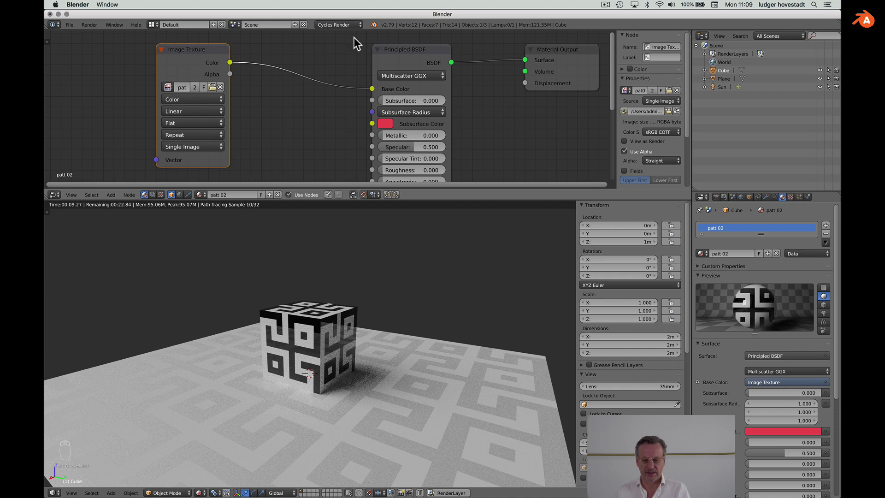
# Route the cube's pattern texture into Metallic and make its Base Color black
pyautogui.moveTo(372, 89); pyautogui.dragTo(371, 135)
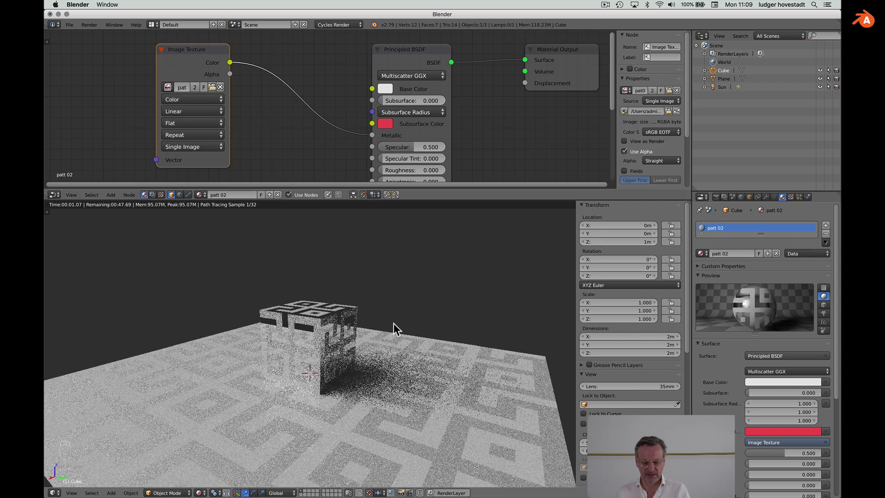
pyautogui.scroll(1, 393, 325)
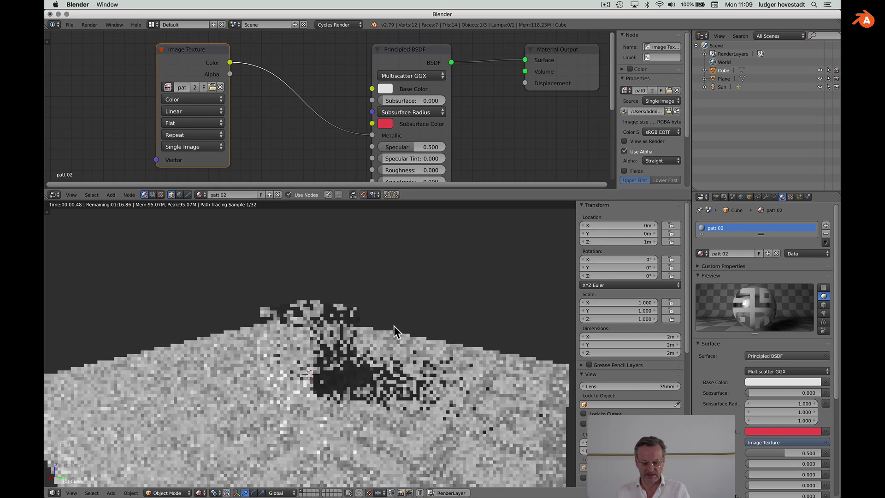
pyautogui.scroll(5, 393, 325)
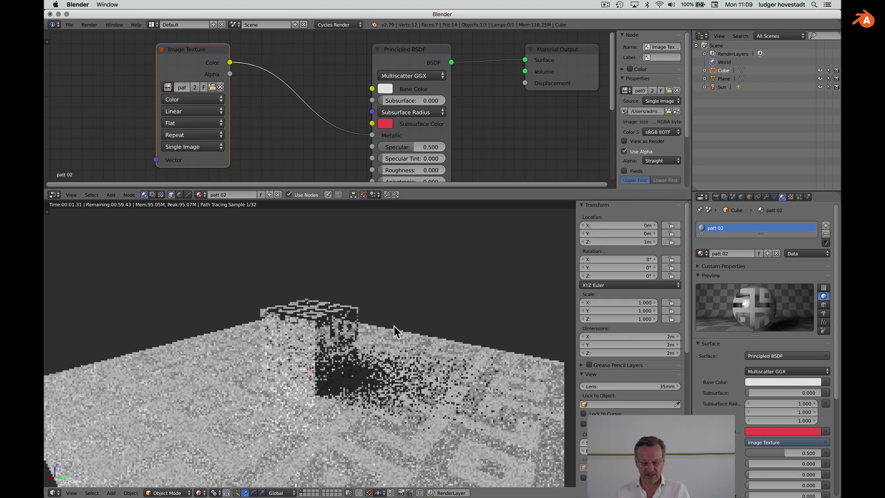
pyautogui.click(385, 86)
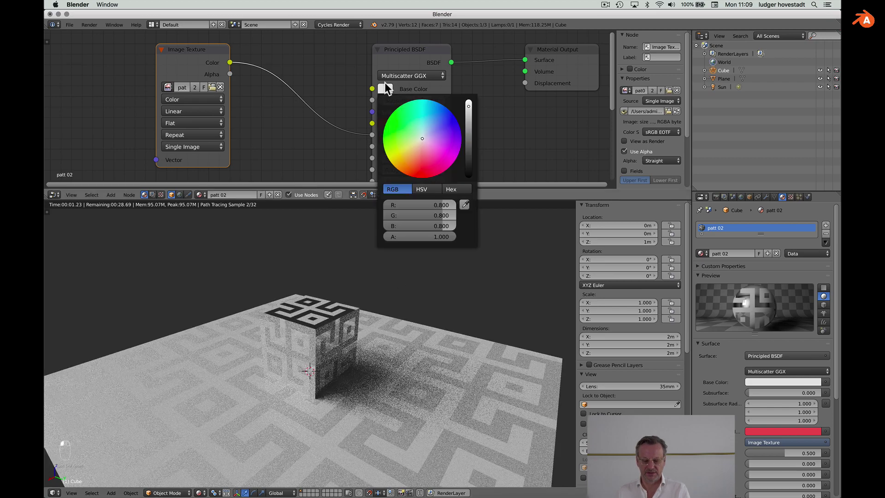
pyautogui.moveTo(468, 107); pyautogui.dragTo(468, 177)
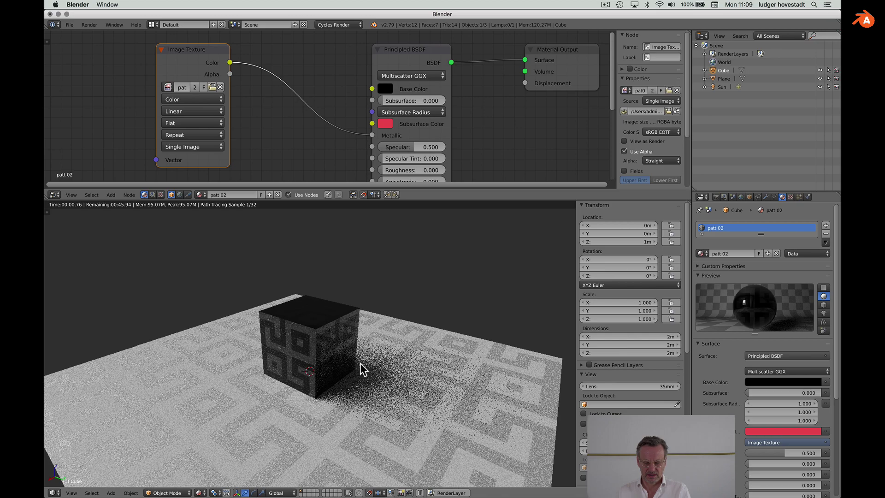
# Link the pattern texture to Roughness too and add an Invert colour node
pyautogui.scroll(-5, 362, 369)
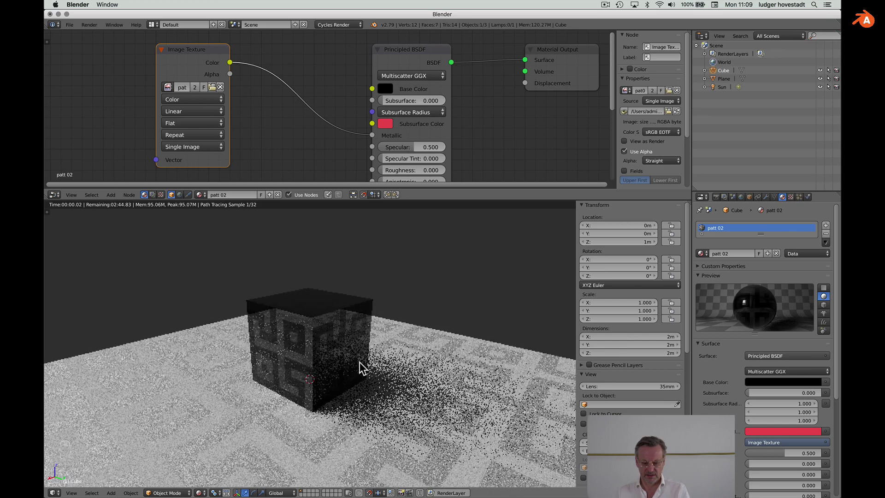
pyautogui.moveTo(230, 63); pyautogui.dragTo(372, 169)
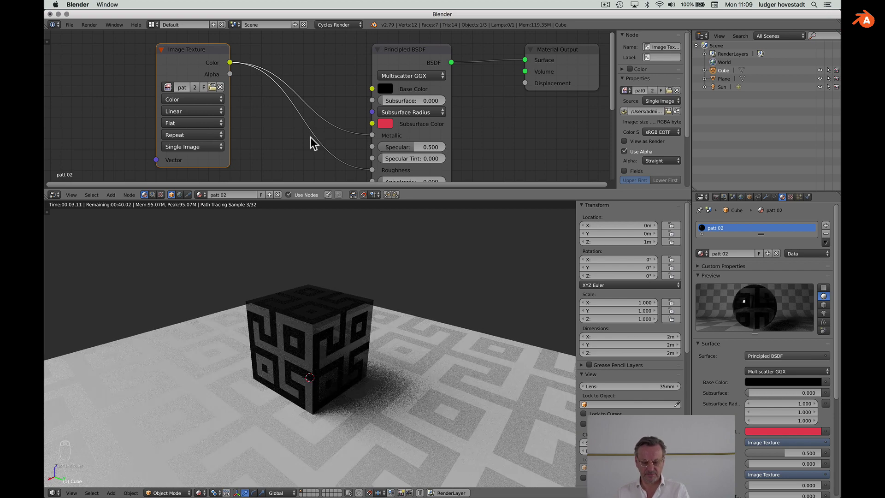
pyautogui.hotkey('shift', 'a')
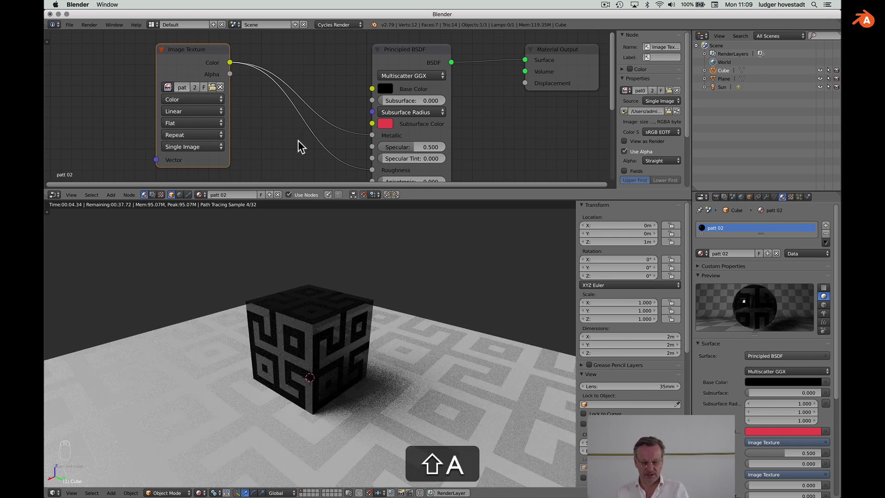
pyautogui.moveTo(295, 142)
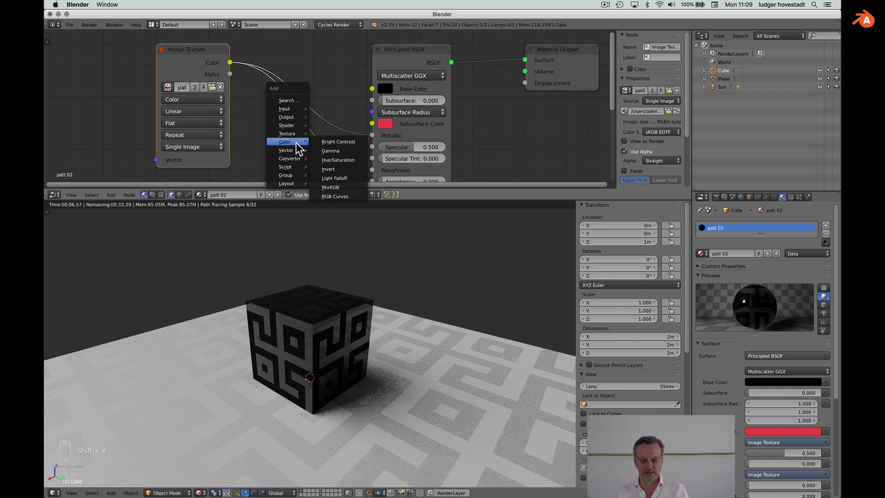
pyautogui.click(323, 169)
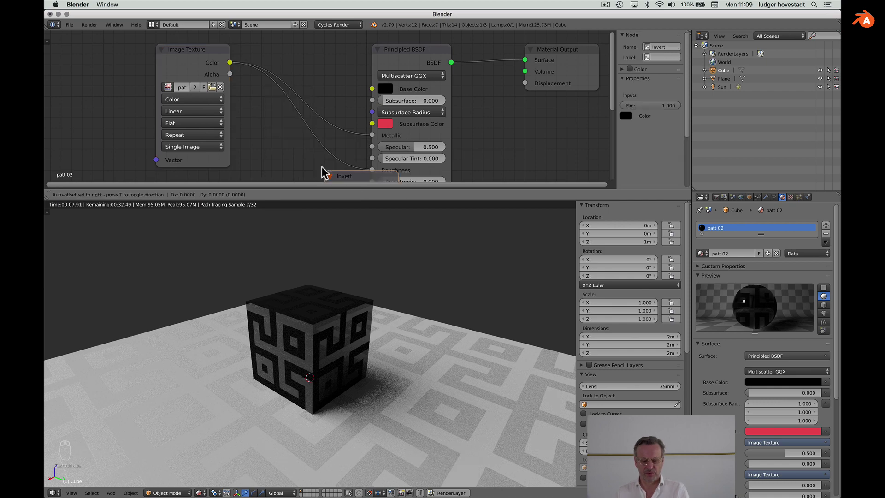
# Drop the Invert node onto the cube's Roughness link and lower its Fac to 0.136
pyautogui.click(263, 144)
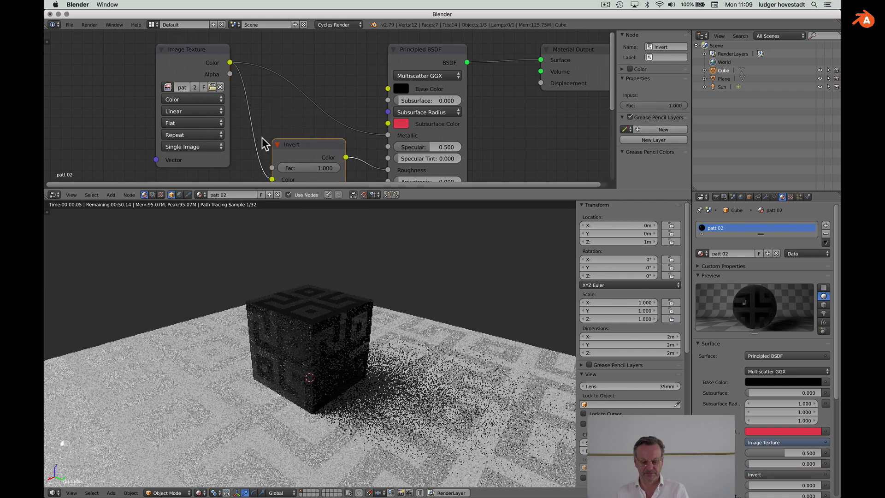
pyautogui.click(326, 168)
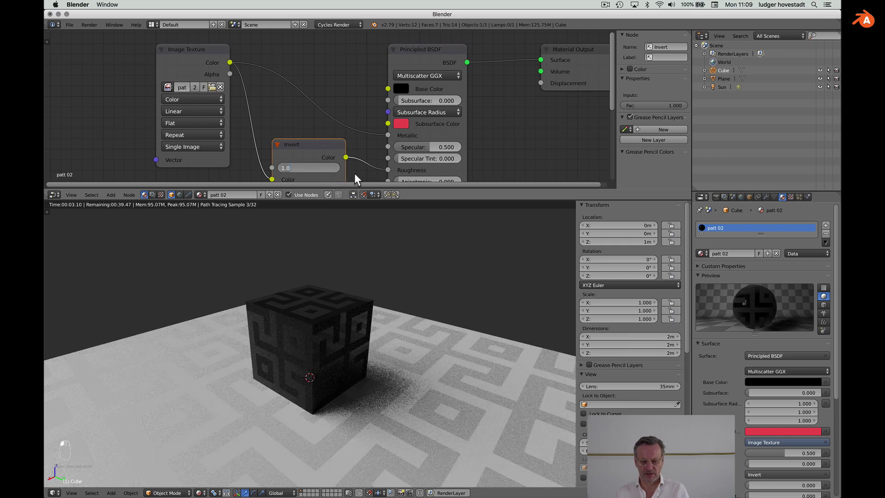
pyautogui.write('0.859')
pyautogui.press('Return')
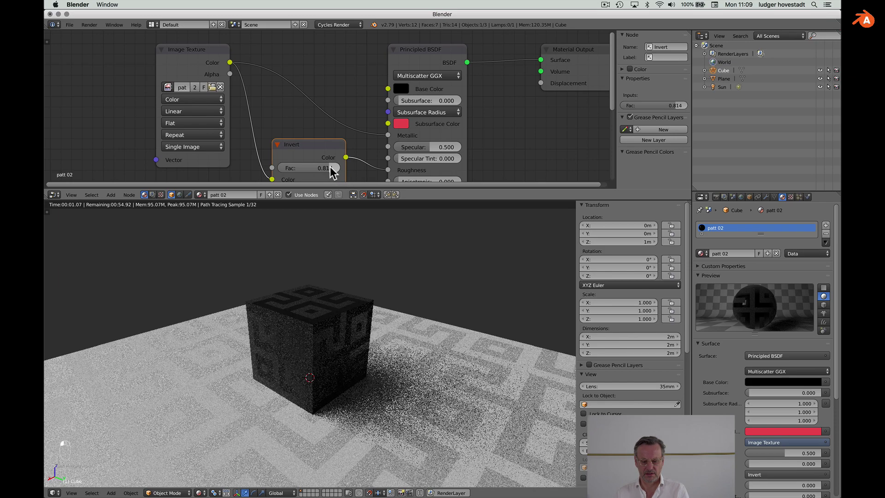
pyautogui.moveTo(332, 168); pyautogui.dragTo(323, 168)
pyautogui.moveTo(323, 168); pyautogui.dragTo(295, 168)
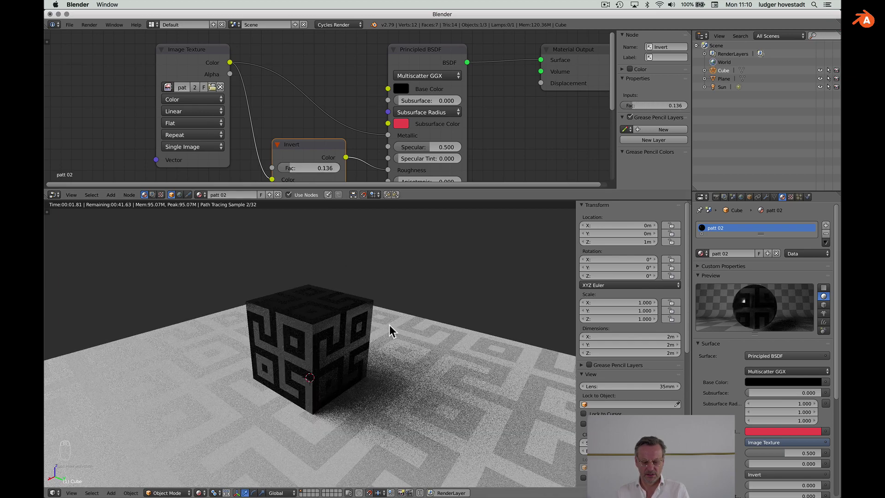
pyautogui.scroll(-5, 399, 339)
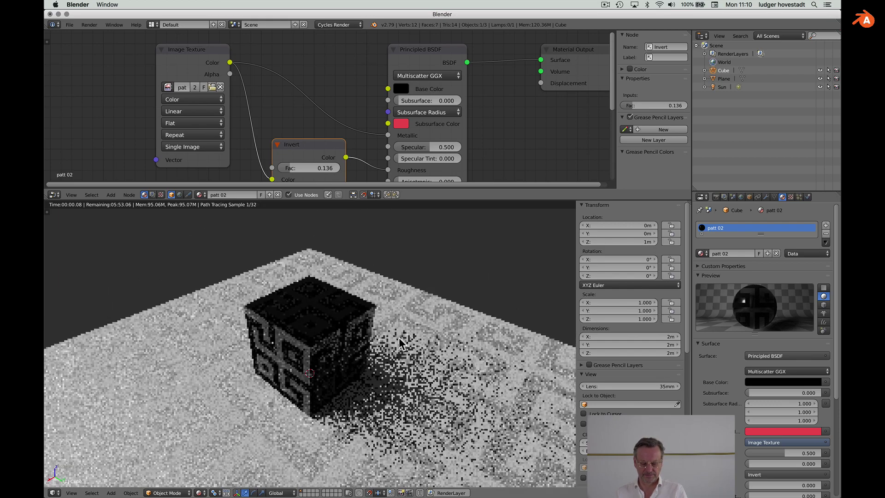
pyautogui.scroll(3, 399, 337)
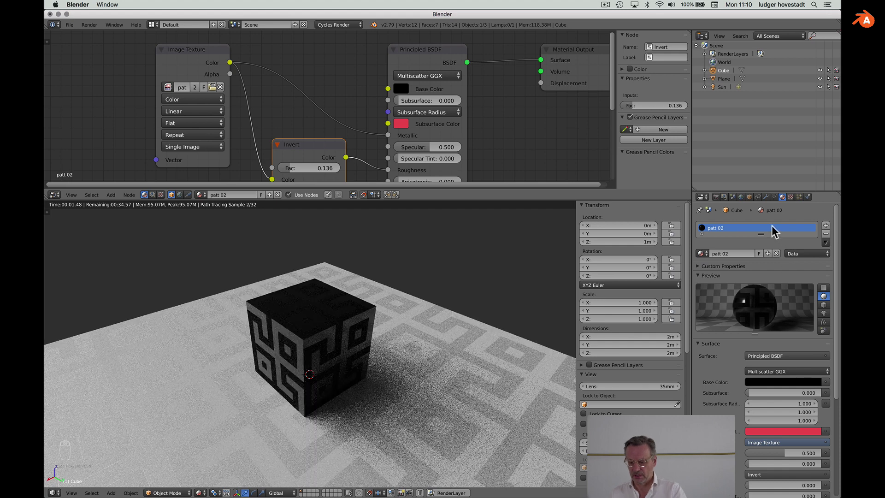
# Set the World background Strength to 0.700 in the World settings
pyautogui.click(741, 197)
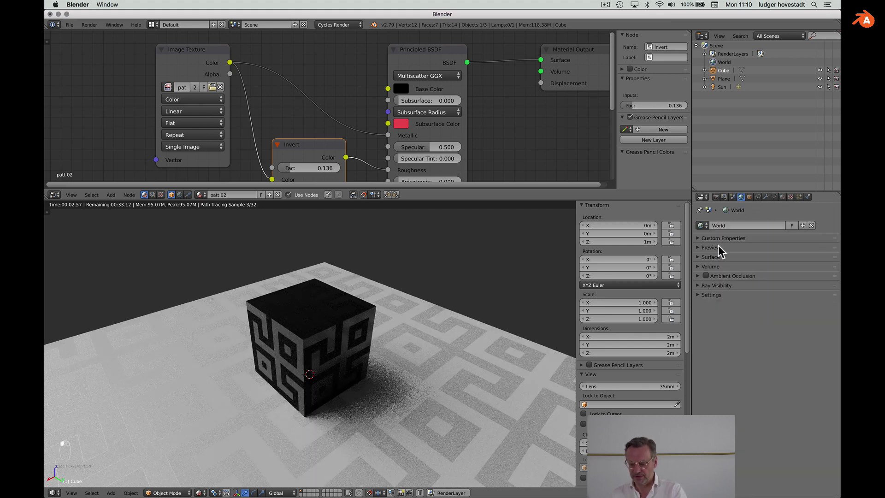
pyautogui.click(697, 257)
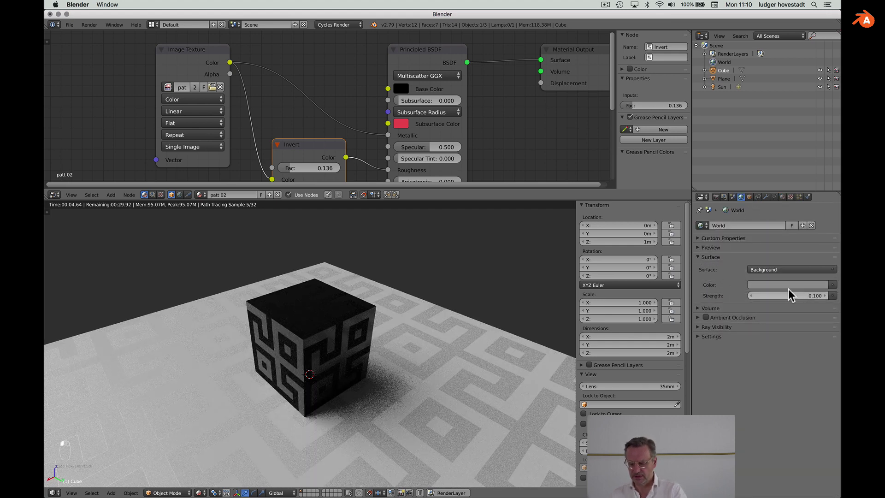
pyautogui.click(801, 284)
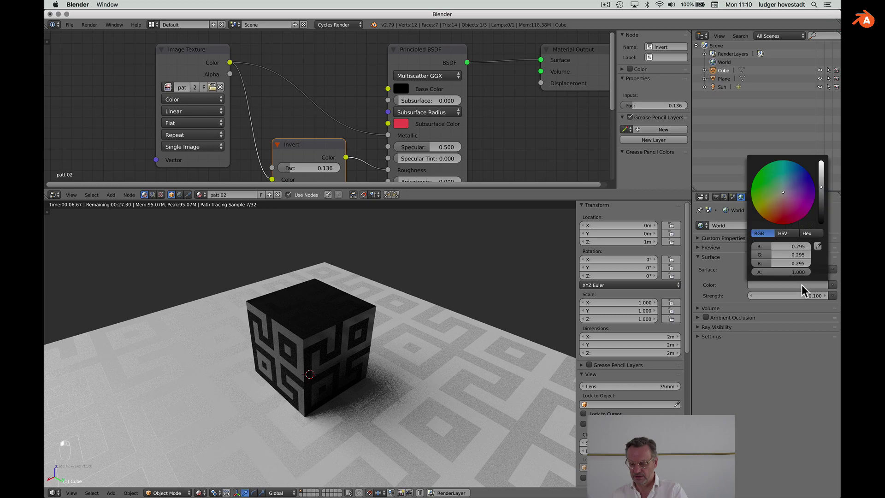
pyautogui.click(790, 327)
pyautogui.moveTo(826, 297)
pyautogui.mouseDown()
pyautogui.moveTo(853, 297)
pyautogui.moveTo(829, 297)
pyautogui.mouseUp()
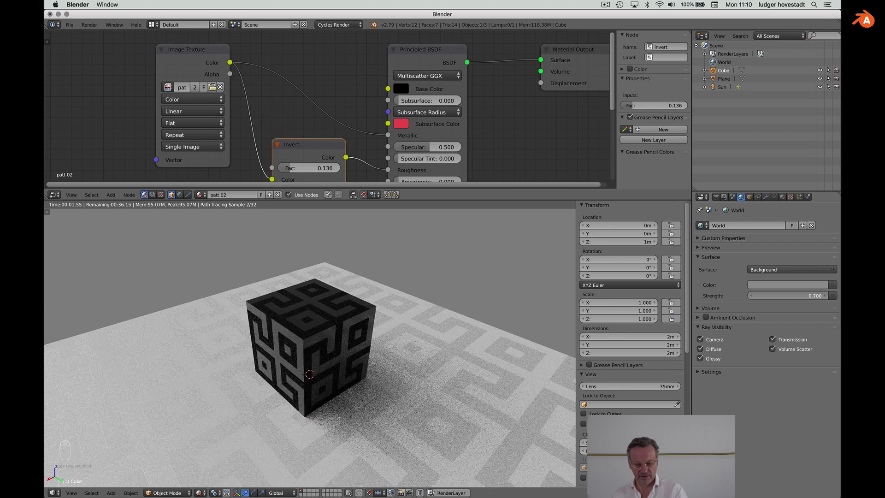
pyautogui.hscroll(-5, 450, 348)
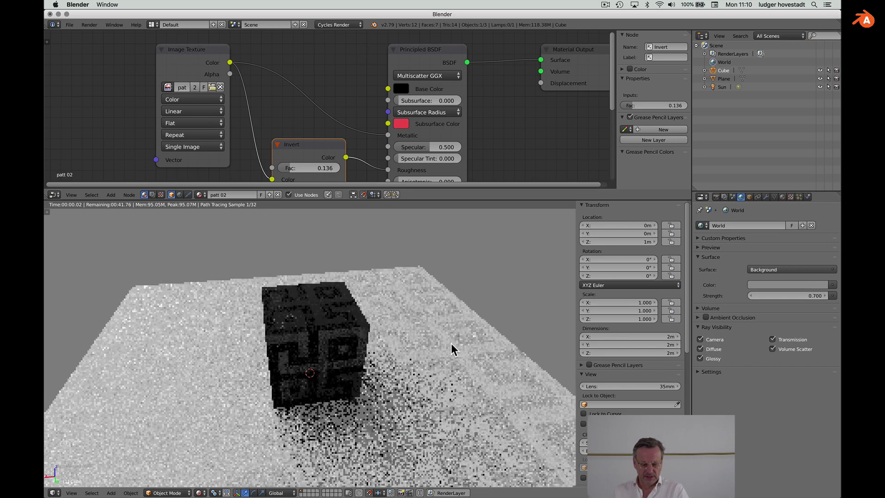
pyautogui.scroll(-5, 452, 344)
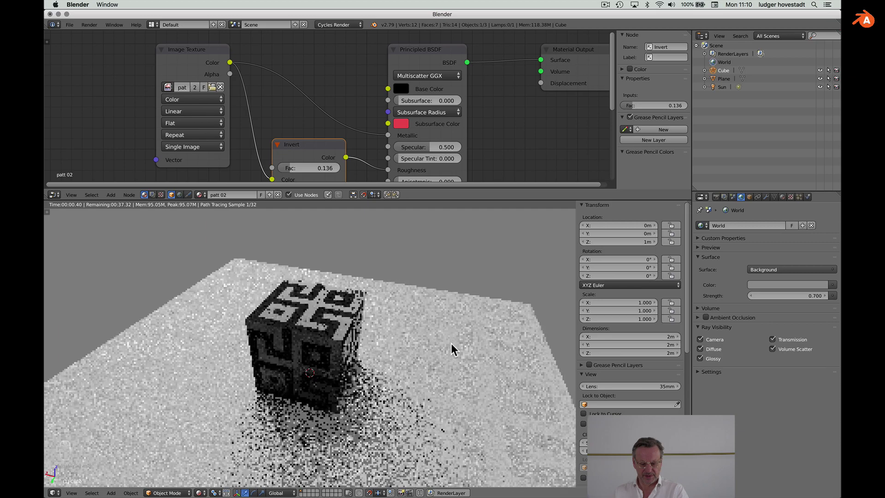
pyautogui.scroll(-5, 452, 343)
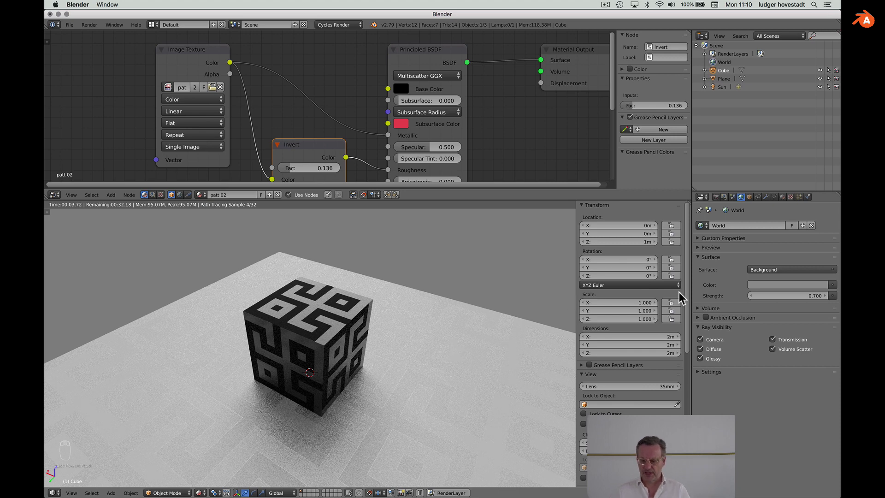
# Add a camera aligned to the current view with Lock Camera to View, framing the cube
pyautogui.click(715, 196)
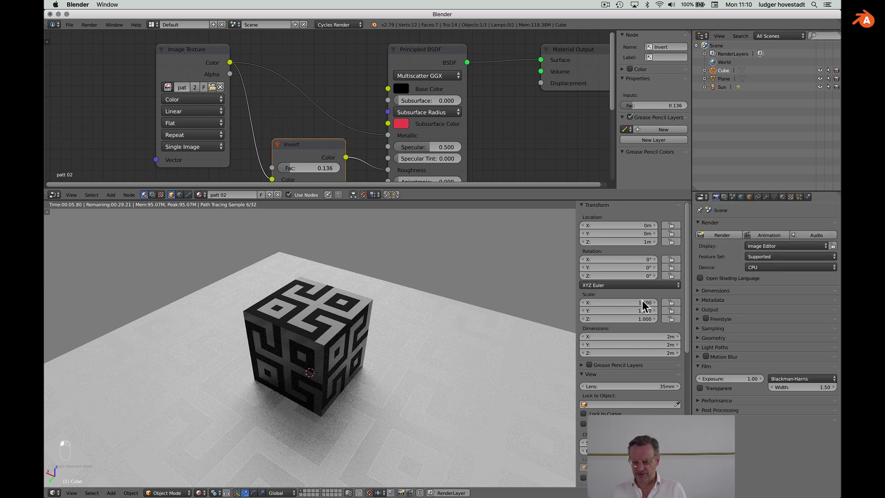
pyautogui.hotkey('shift', 'a')
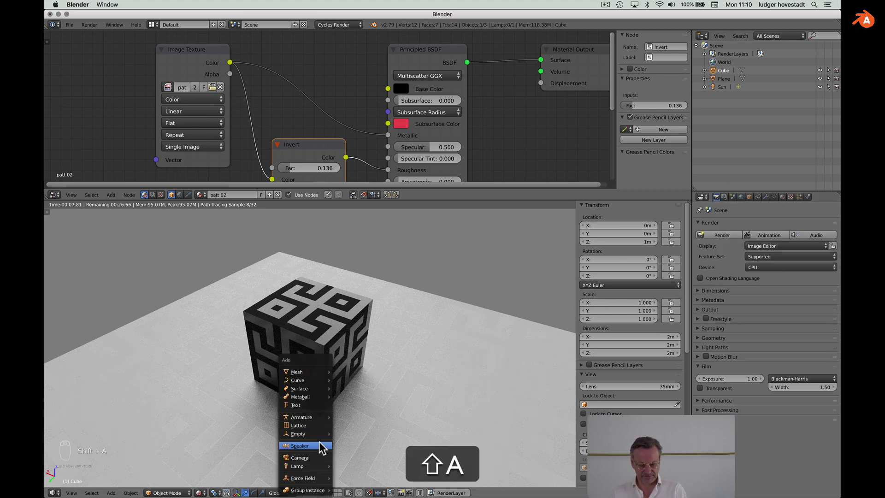
pyautogui.click(317, 458)
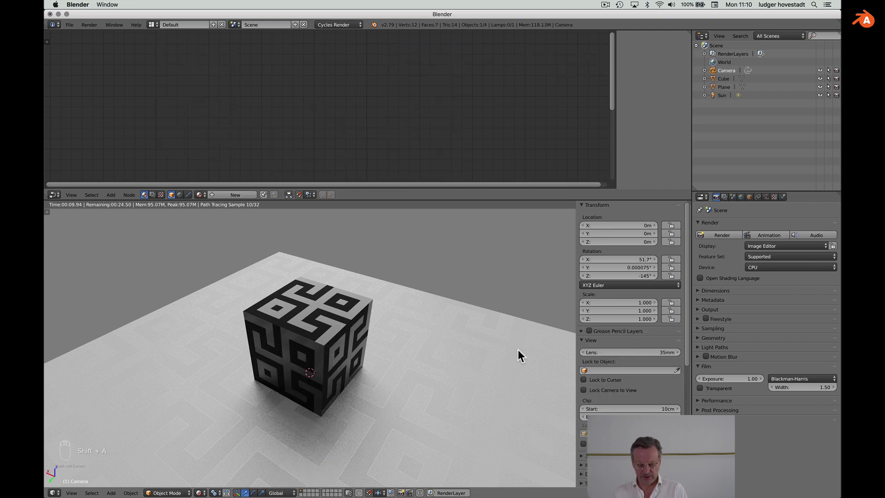
pyautogui.press('ctrl+alt+KP_0')
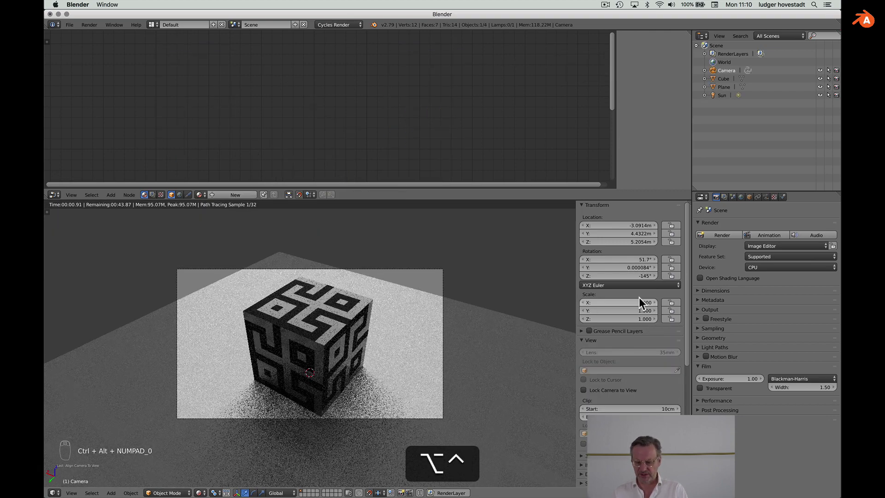
pyautogui.click(582, 390)
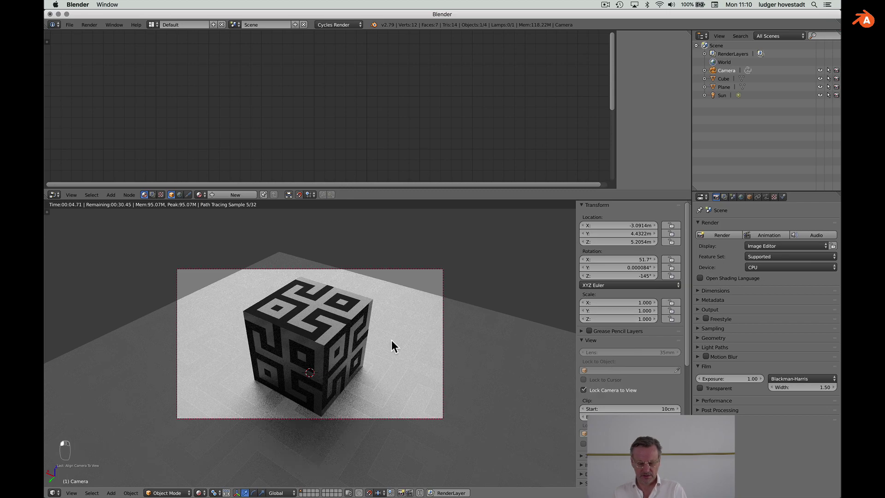
pyautogui.scroll(-3, 391, 340)
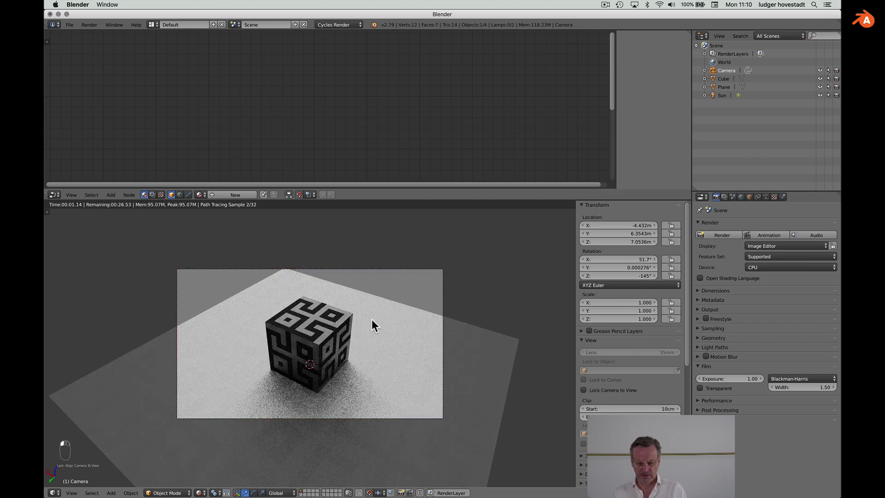
pyautogui.scroll(4, 364, 314)
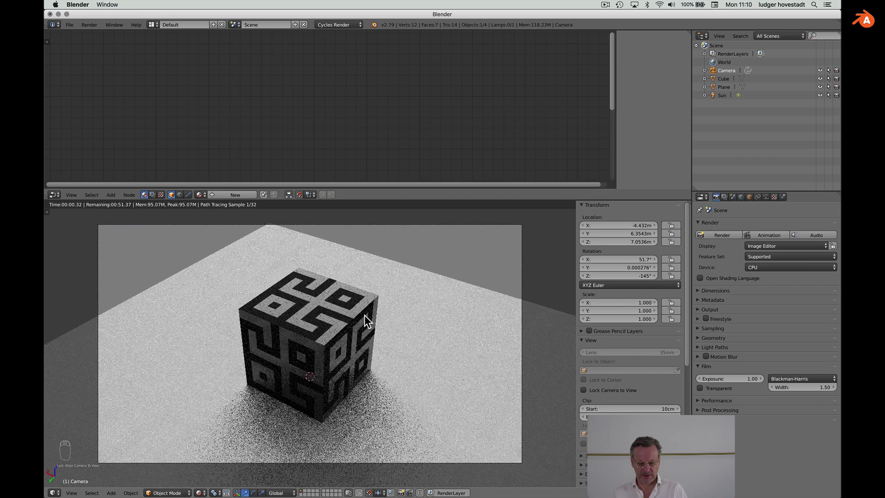
pyautogui.press('KP_0')
pyautogui.press('KP_0')
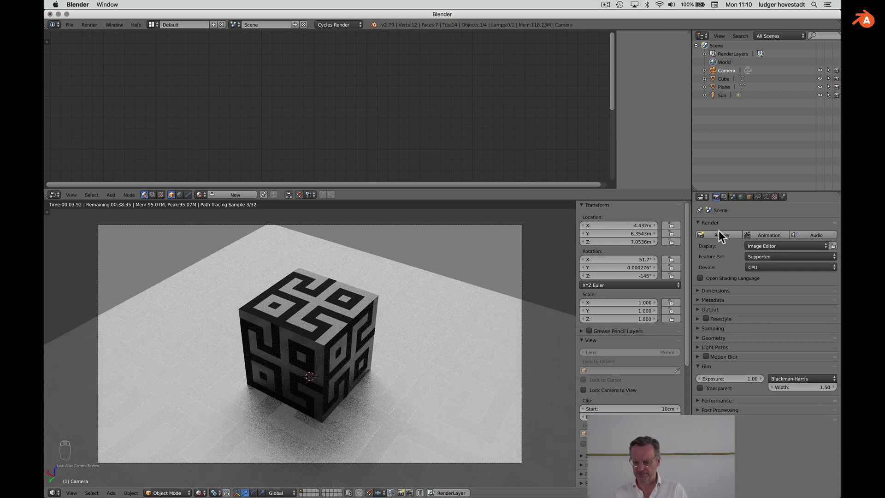
# Enter 1080 as the X resolution in the Dimensions settings
pyautogui.click(697, 290)
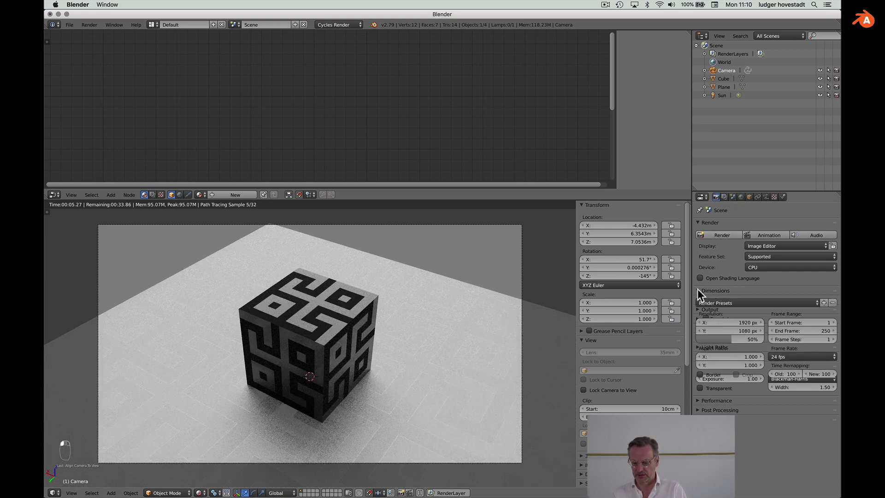
pyautogui.click(738, 323)
pyautogui.write('1')
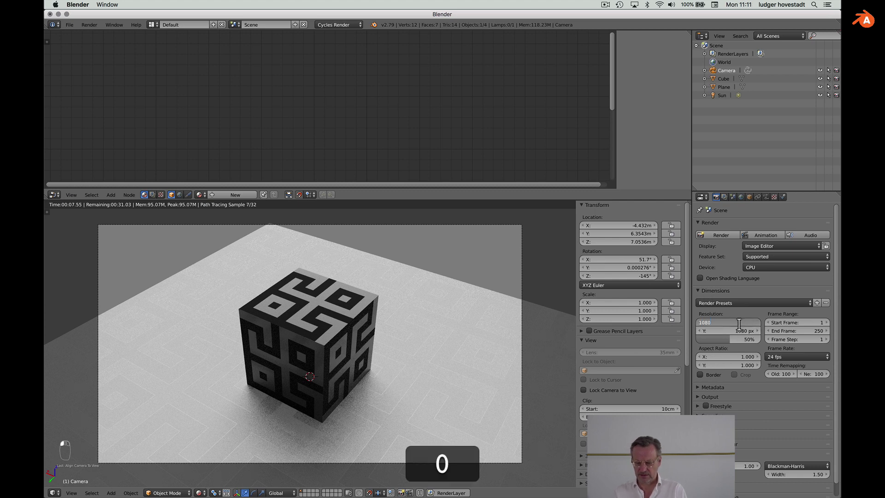
pyautogui.write('080')
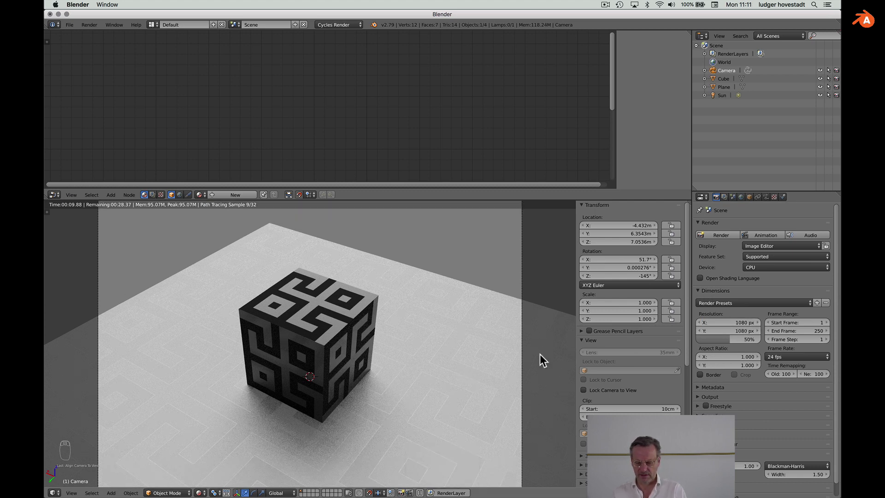
# Zoom the camera view to centre the cube in the square frame, then render it
pyautogui.press('KP_0')
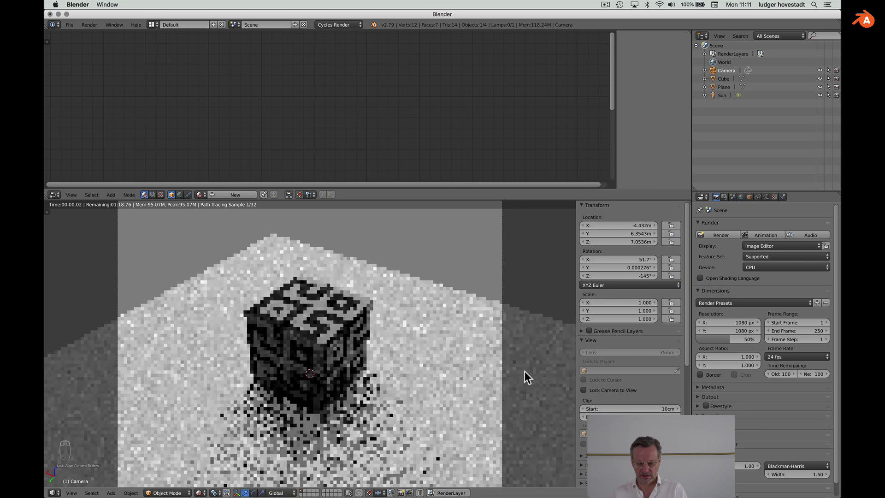
pyautogui.press('KP_0')
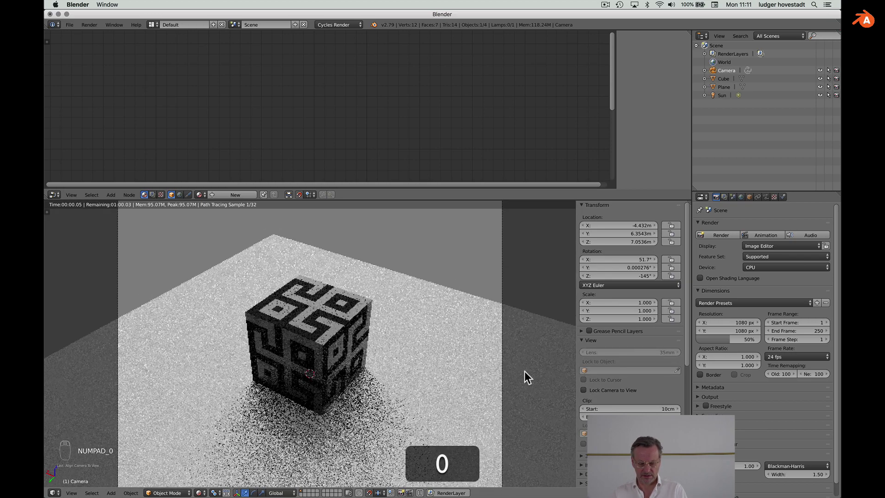
pyautogui.scroll(-3, 524, 371)
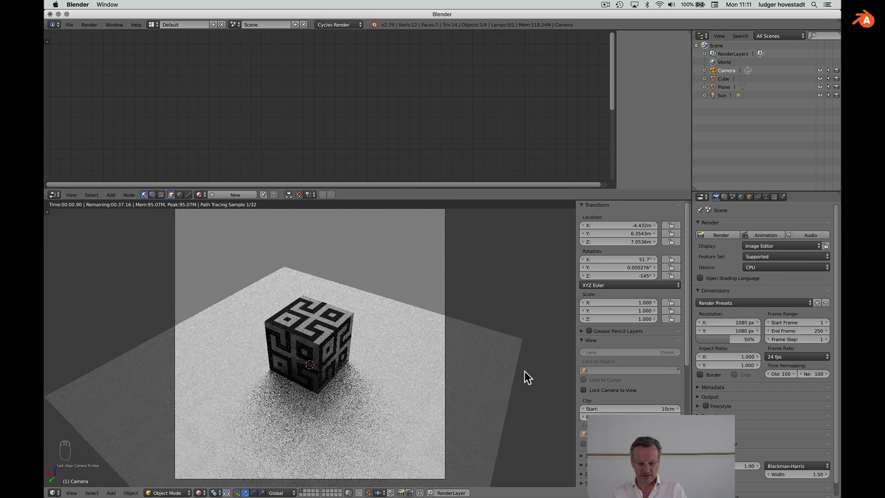
pyautogui.scroll(-2, 524, 372)
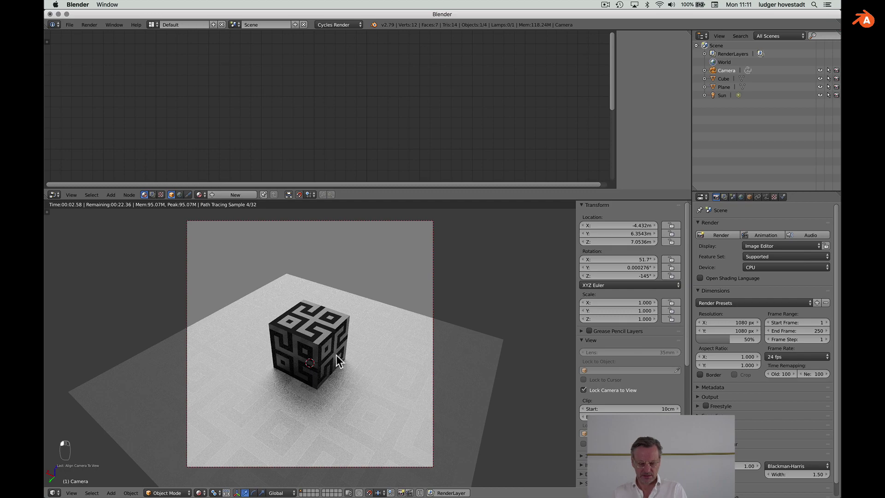
pyautogui.scroll(3, 336, 355)
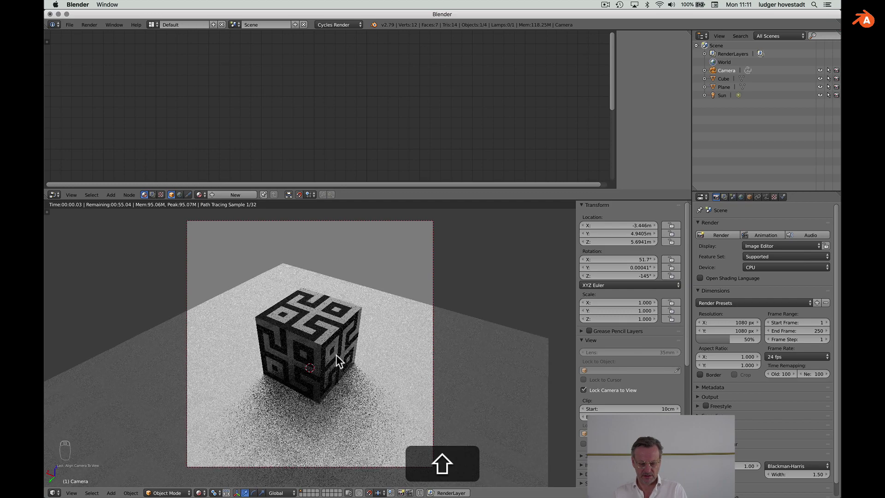
pyautogui.scroll(-3, 336, 355)
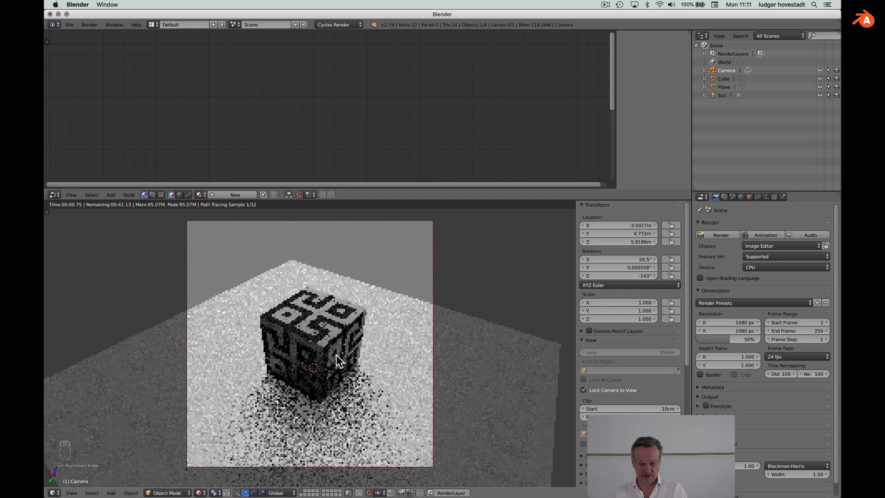
pyautogui.scroll(-2, 336, 354)
pyautogui.keyDown('shift'); pyautogui.scroll(-1, 336, 355); pyautogui.keyUp('shift')
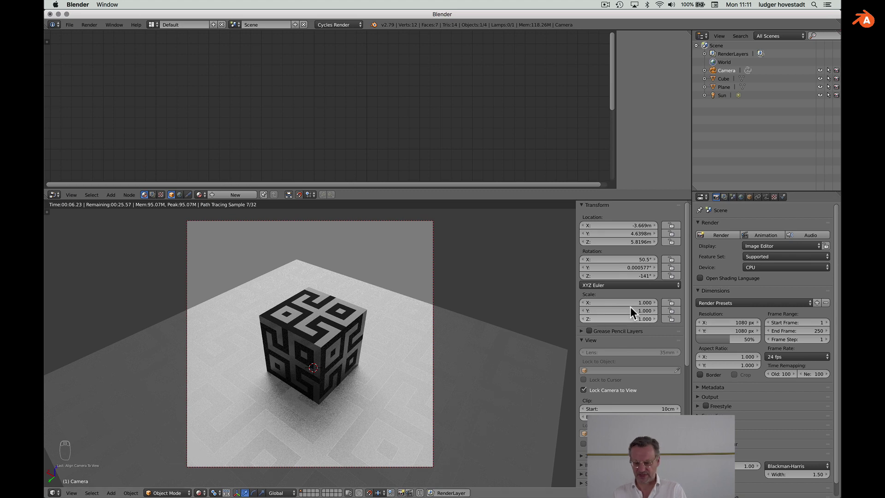
pyautogui.click(721, 235)
pyautogui.scroll(3, 423, 353)
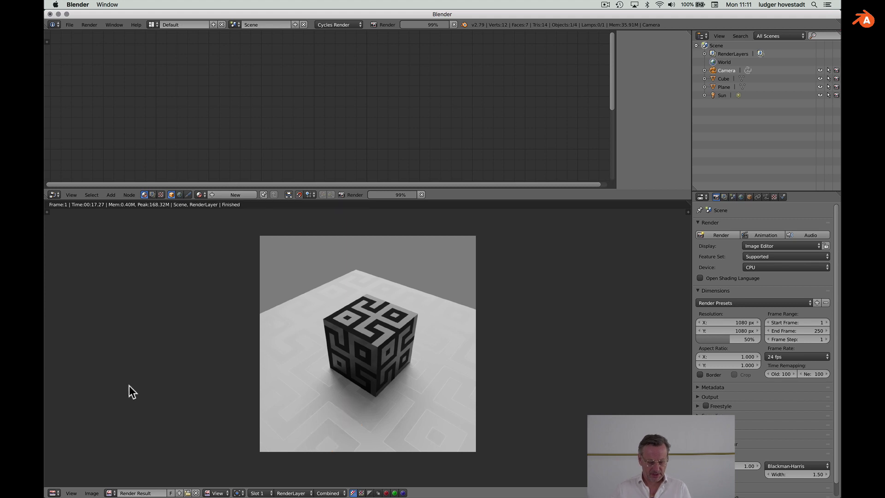
# Open the Image menu for the finished square render
pyautogui.click(91, 492)
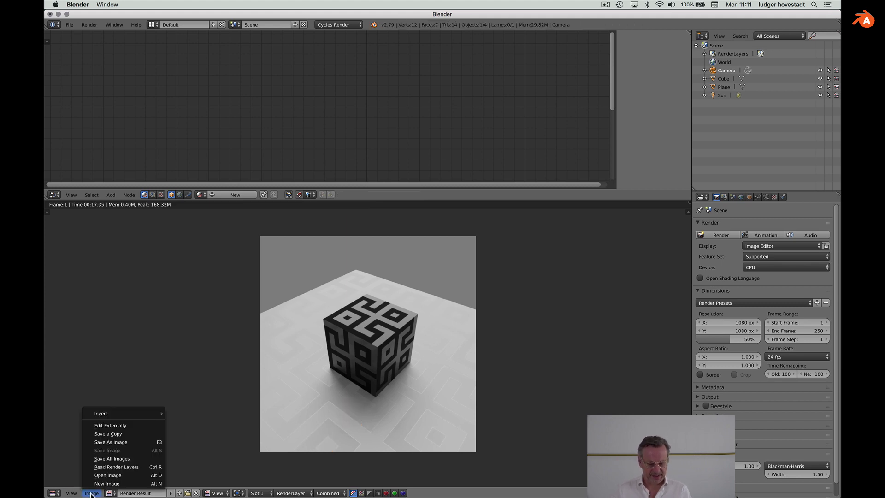
# Save the render as JPEG pat 02.jpg in the patterns 2 folder
pyautogui.click(120, 443)
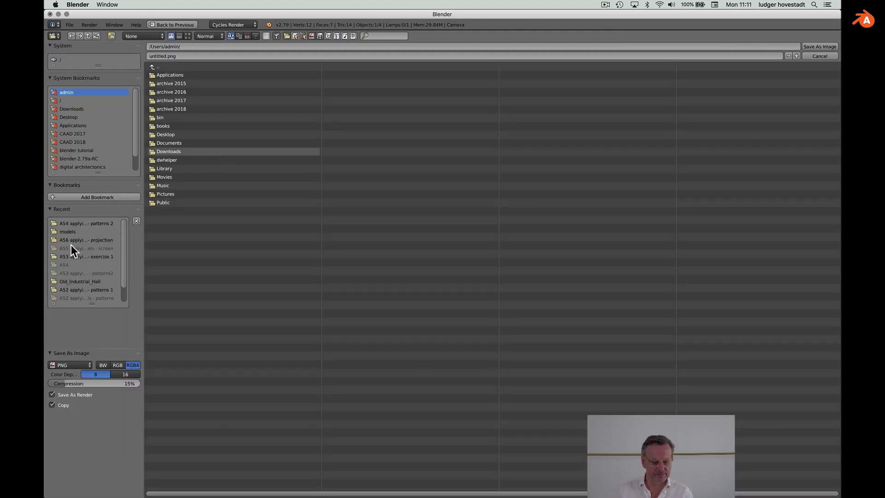
pyautogui.click(74, 224)
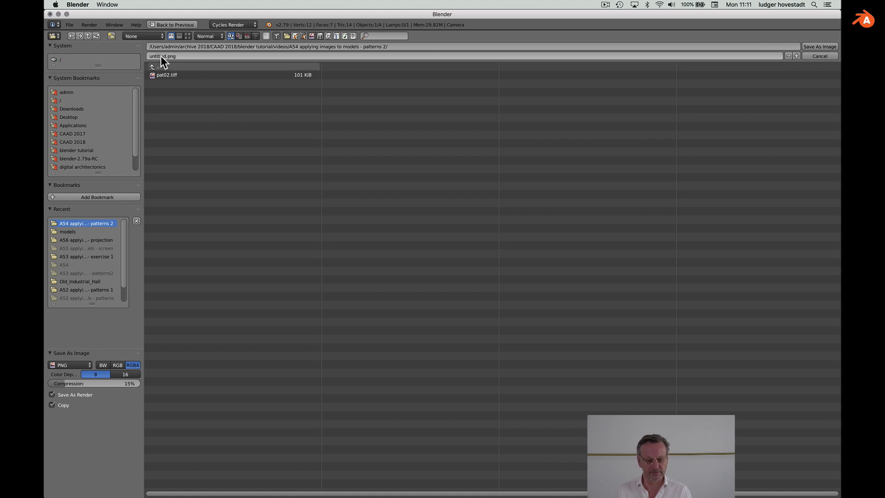
pyautogui.write('pat 02')
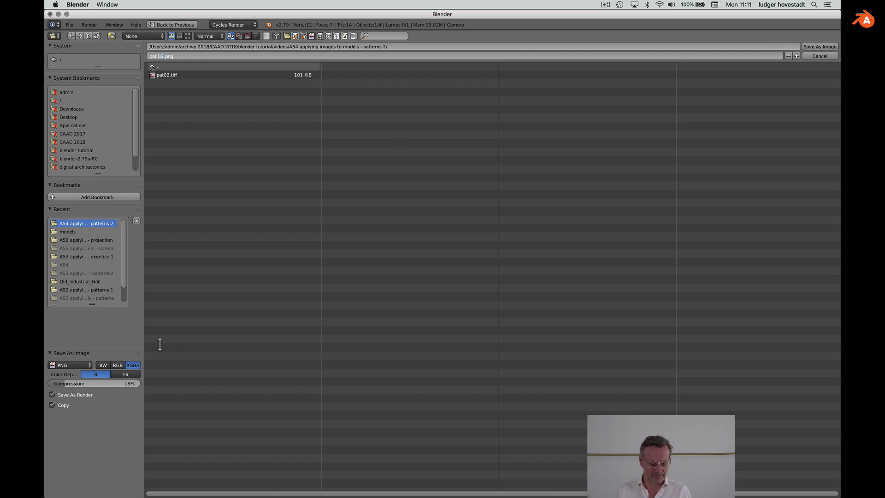
pyautogui.click(70, 364)
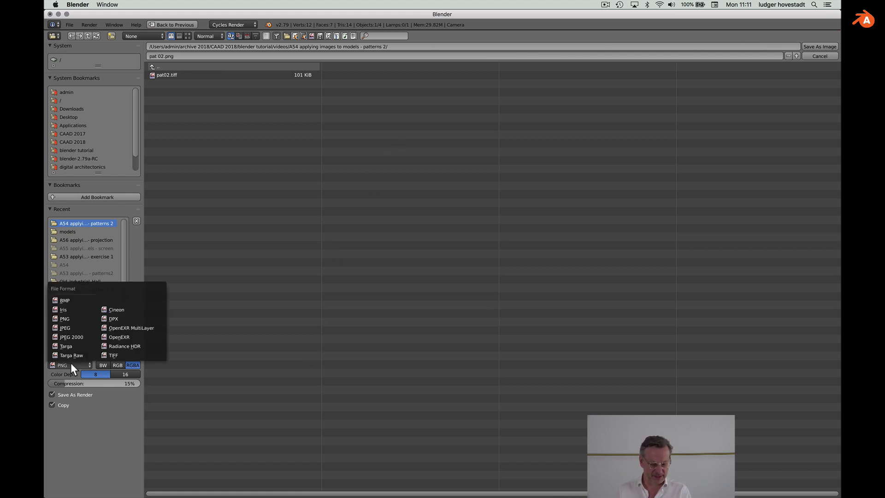
pyautogui.click(62, 326)
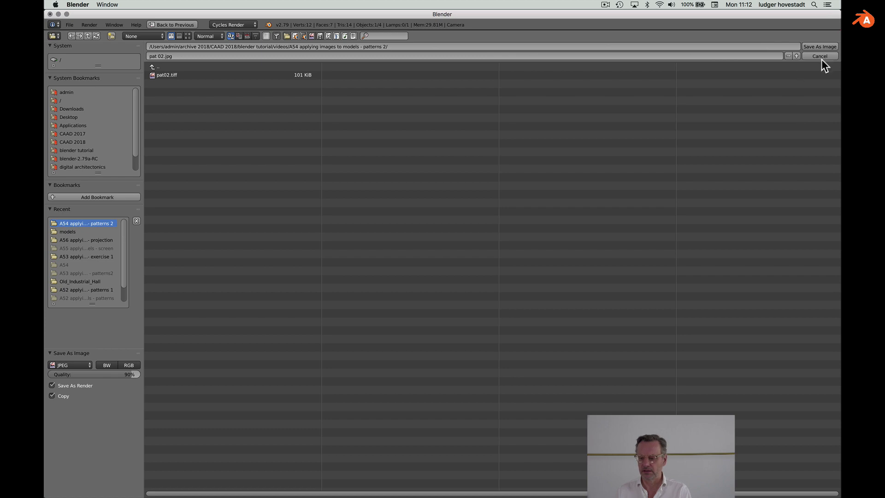
pyautogui.click(824, 47)
# Open pat 02.jpg from the patterns 2 folder in Preview
pyautogui.press('super+Tab')
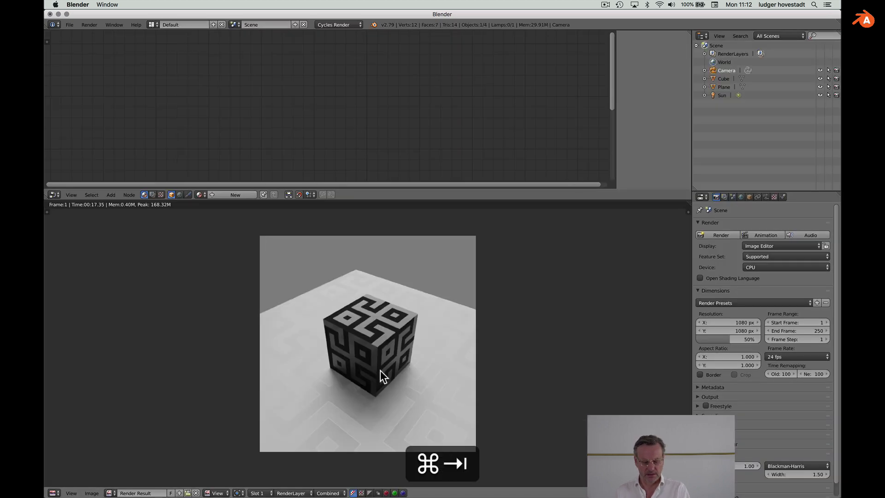
pyautogui.click(152, 268)
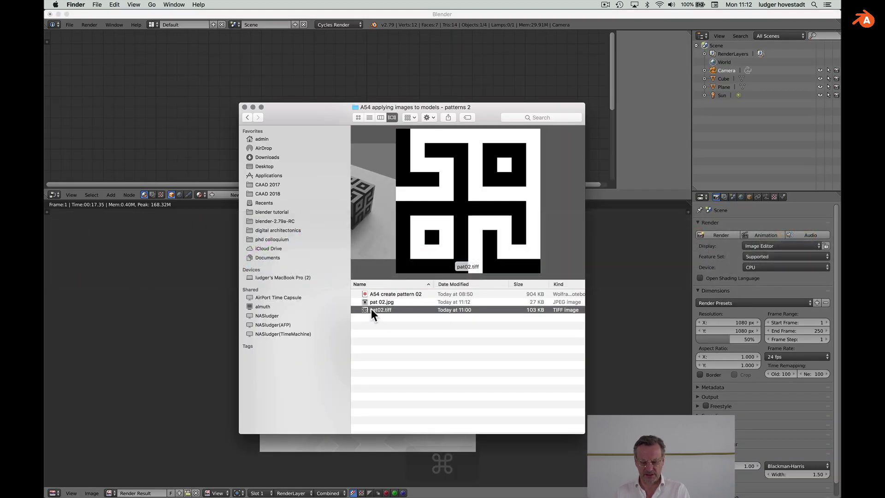
pyautogui.doubleClick(366, 303)
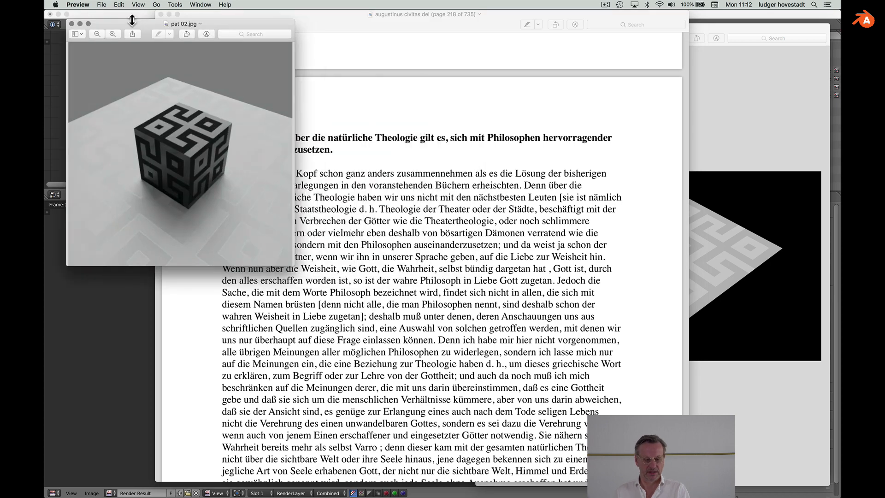
# Make the pat 02.jpg Preview window full screen and check the cube render
pyautogui.click(88, 23)
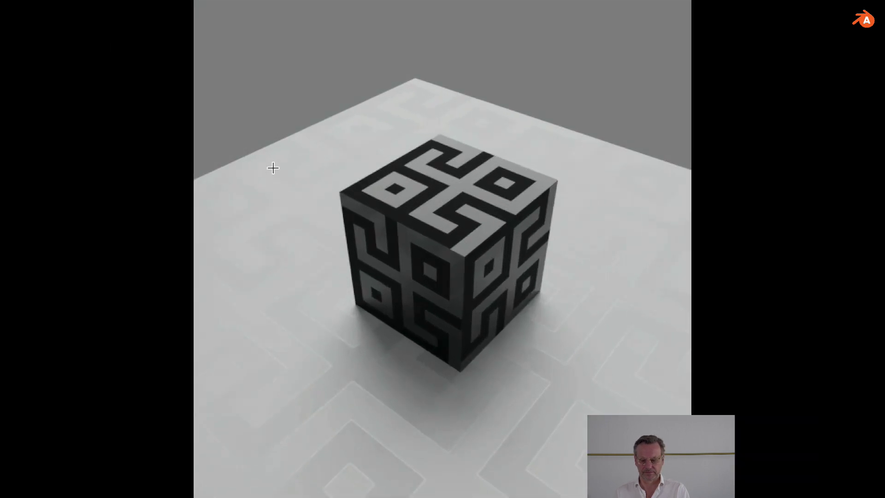
pyautogui.scroll(3, 273, 167)
pyautogui.scroll(-3, 273, 167)
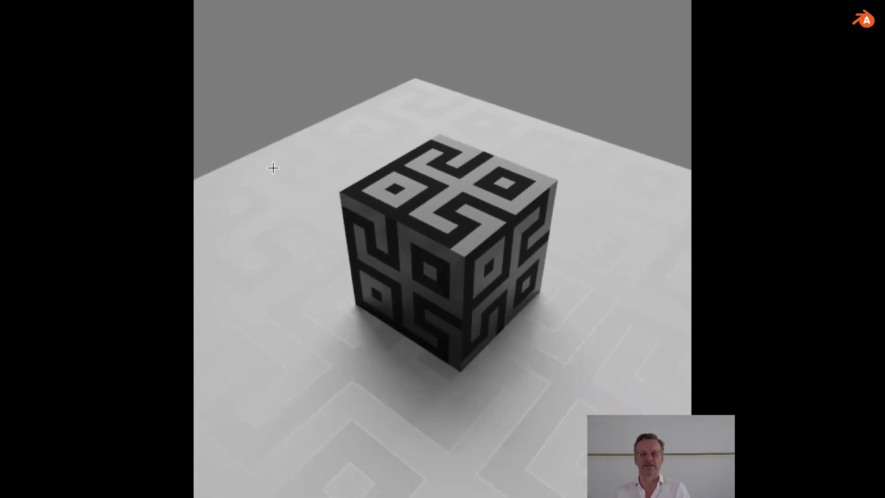